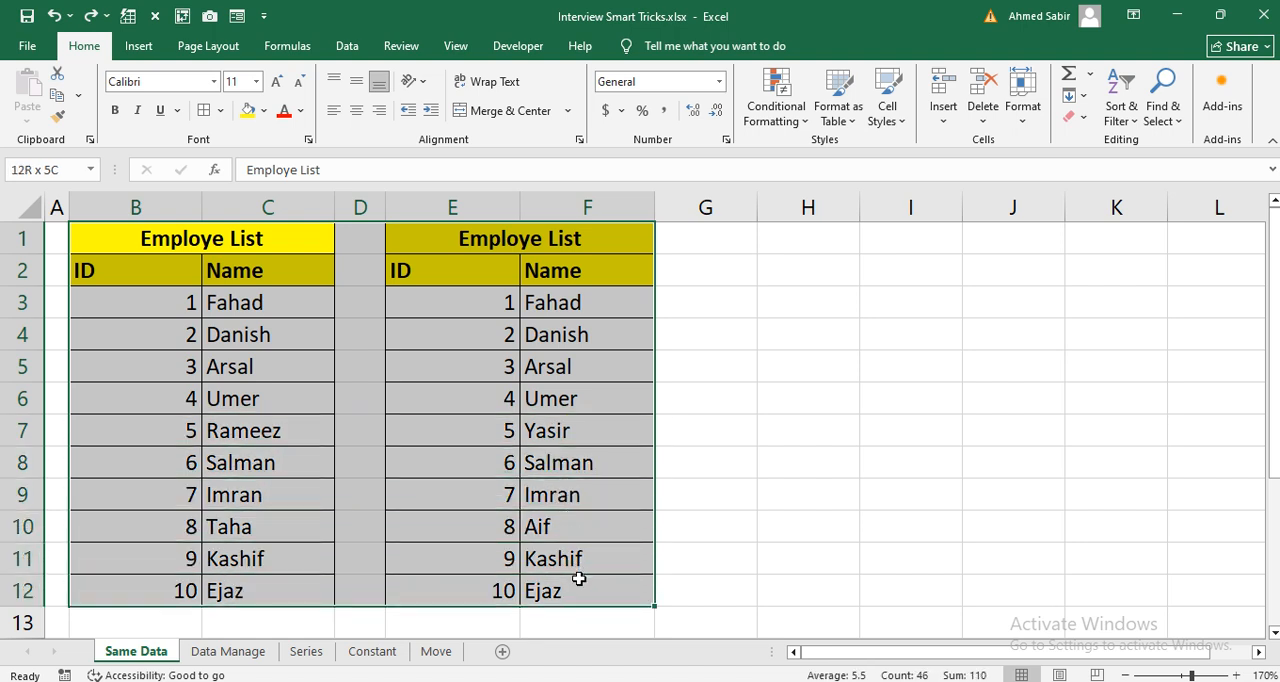
# Step: Examine the ID and Name columns of the two employee lists on the Same Data sheet and compare them side by side
pyautogui.click(775, 391)
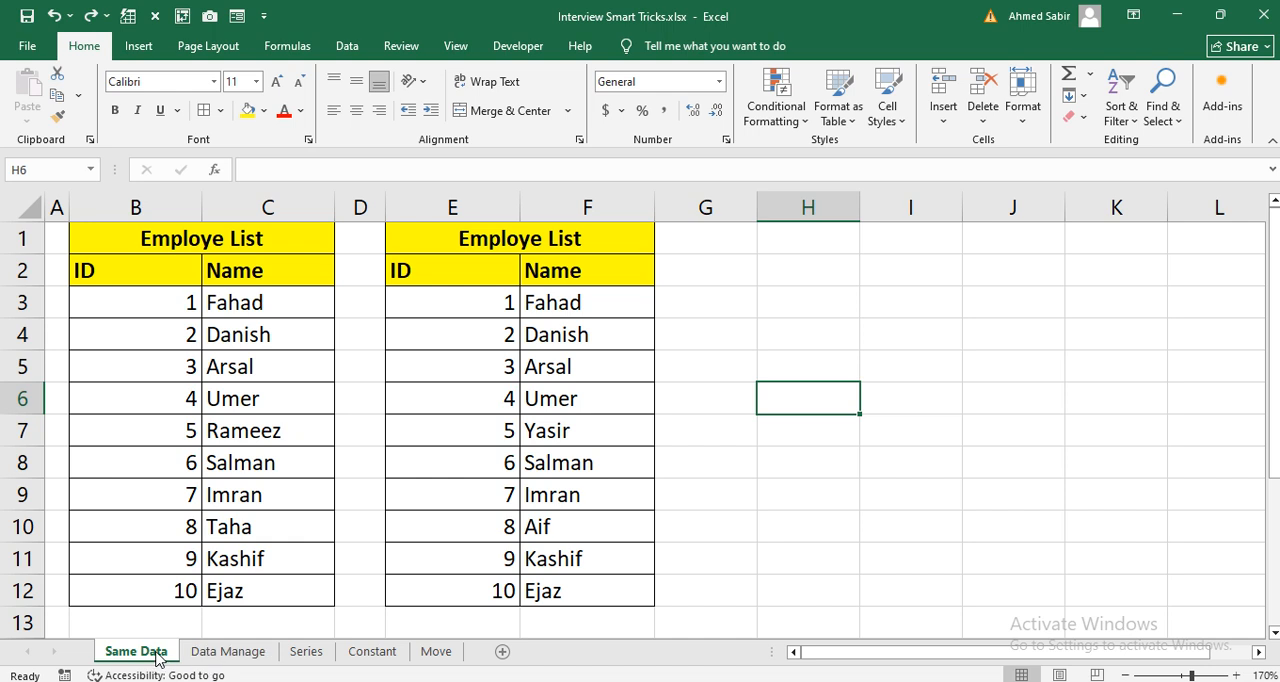
pyautogui.moveTo(166, 245); pyautogui.dragTo(184, 590)
pyautogui.moveTo(493, 245); pyautogui.dragTo(480, 590)
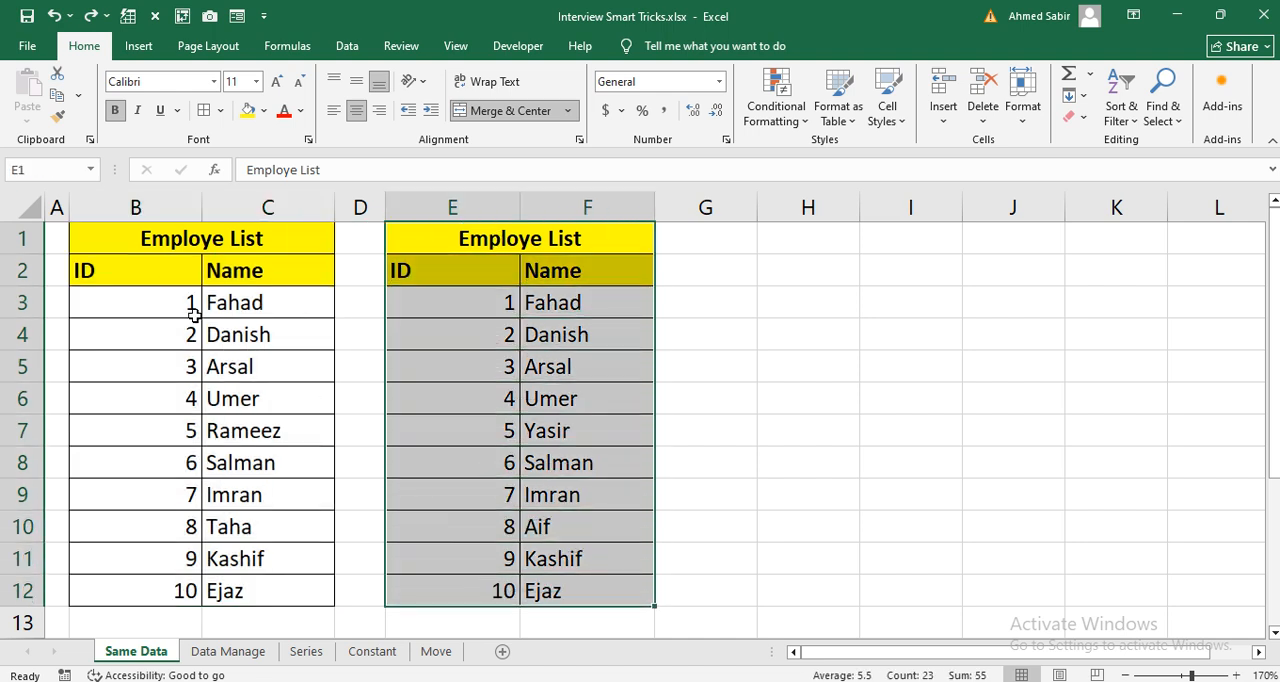
pyautogui.moveTo(165, 301); pyautogui.dragTo(186, 498)
pyautogui.moveTo(250, 310); pyautogui.dragTo(262, 427)
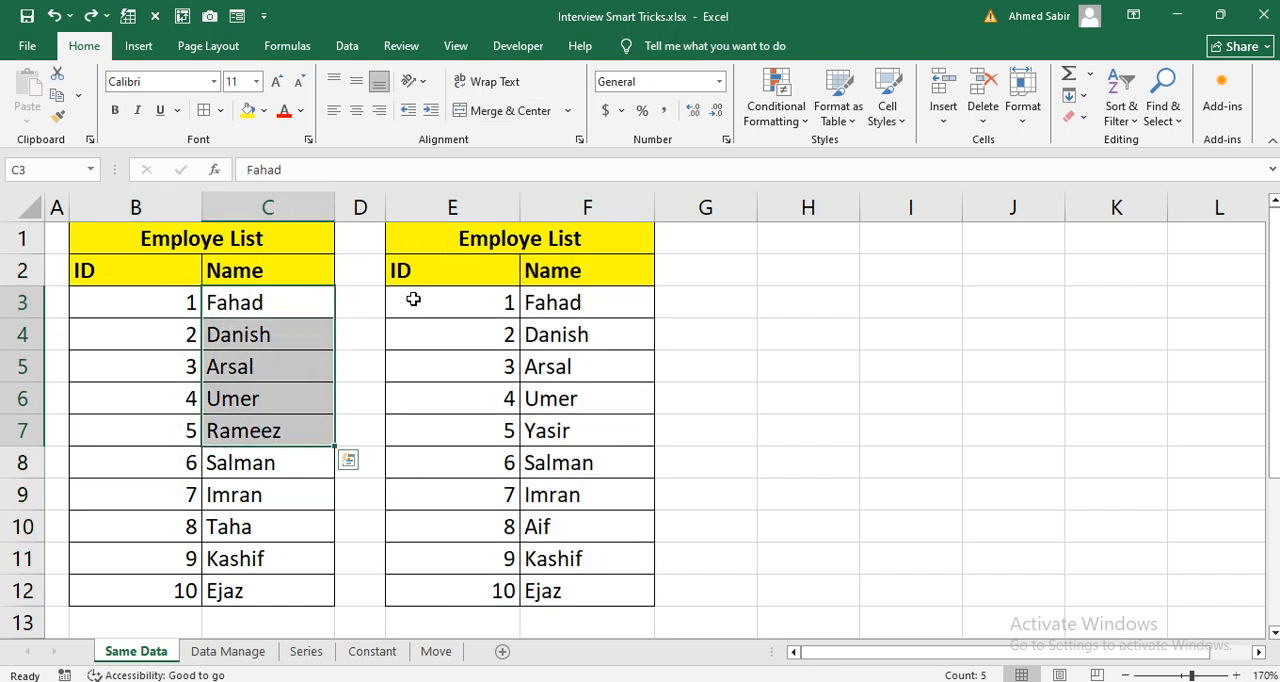
pyautogui.moveTo(450, 278); pyautogui.dragTo(440, 448)
pyautogui.moveTo(571, 266); pyautogui.dragTo(550, 396)
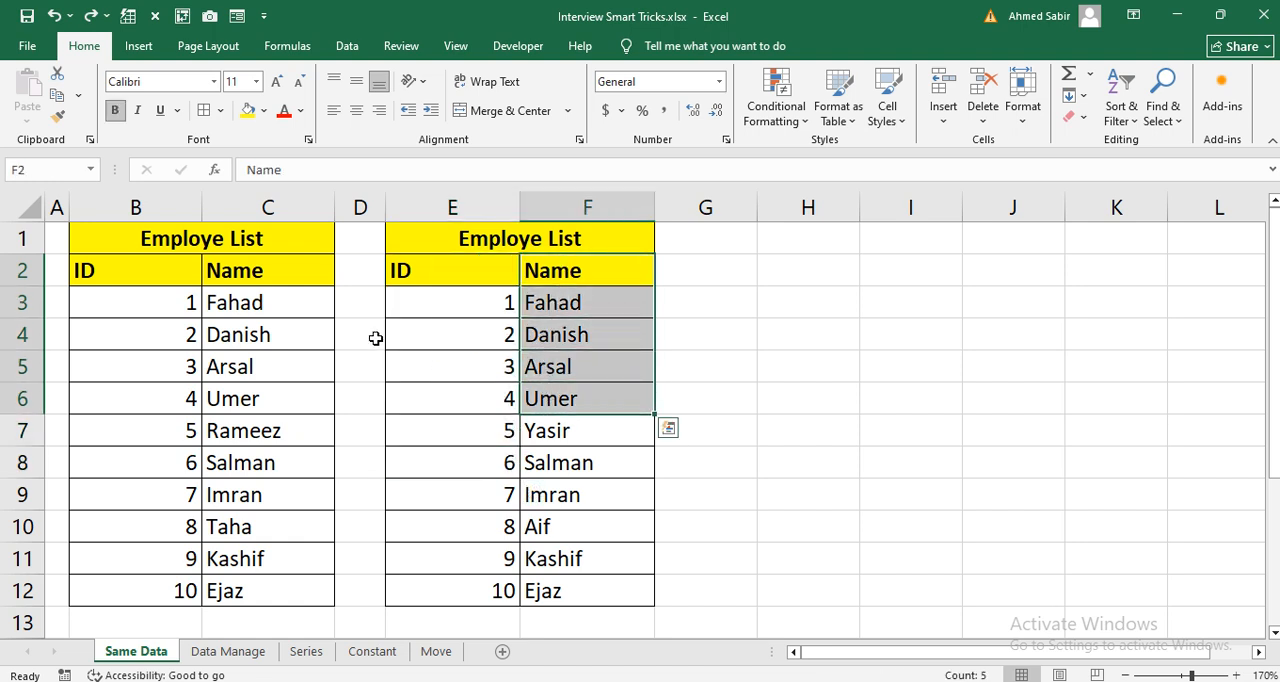
pyautogui.moveTo(175, 276); pyautogui.dragTo(274, 579)
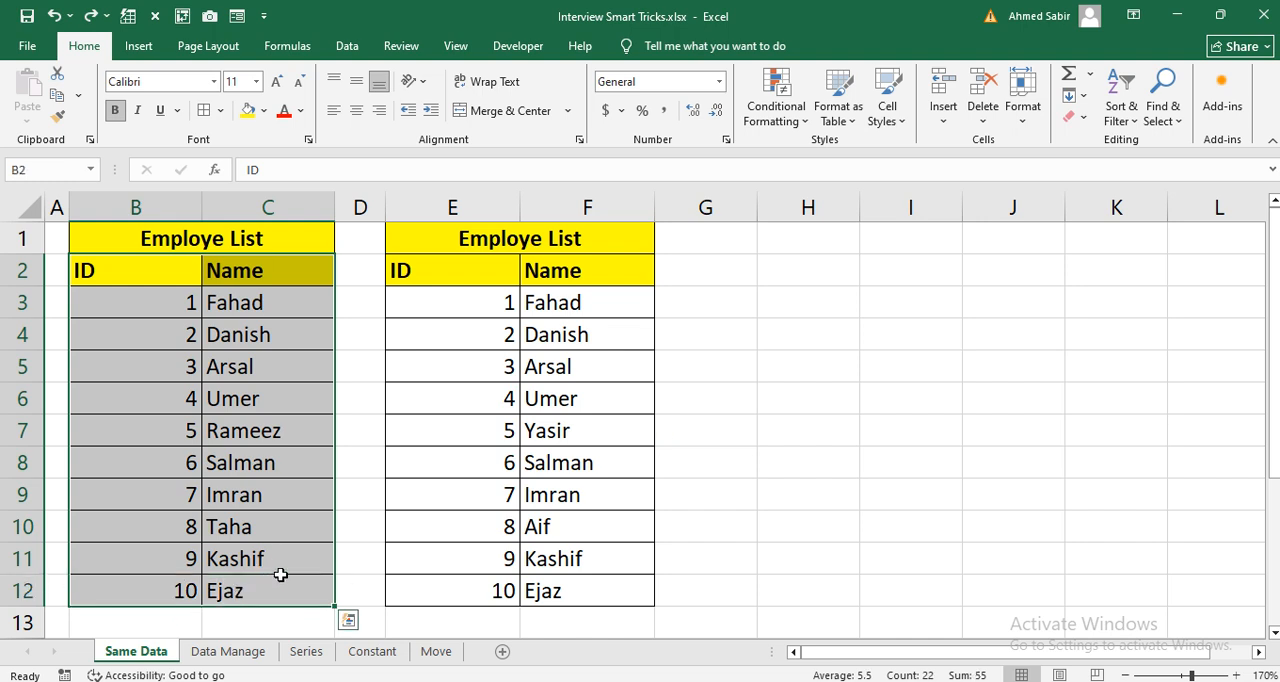
pyautogui.click(718, 366)
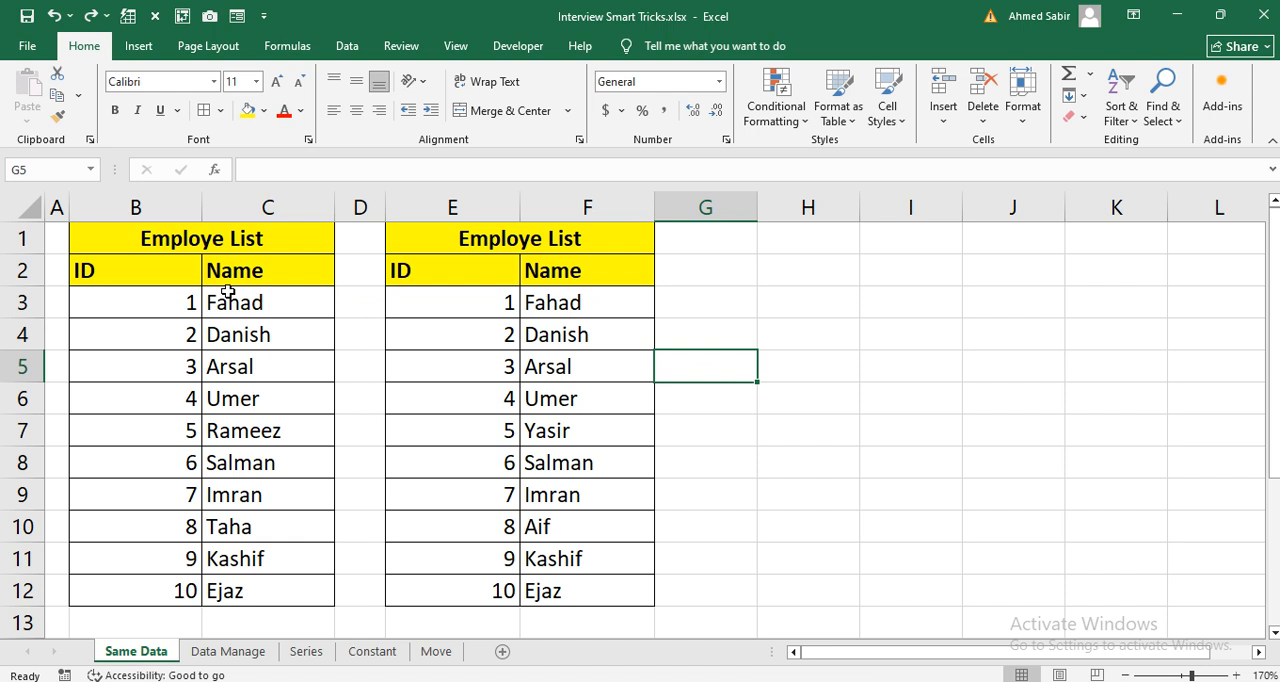
pyautogui.moveTo(157, 276); pyautogui.dragTo(585, 574)
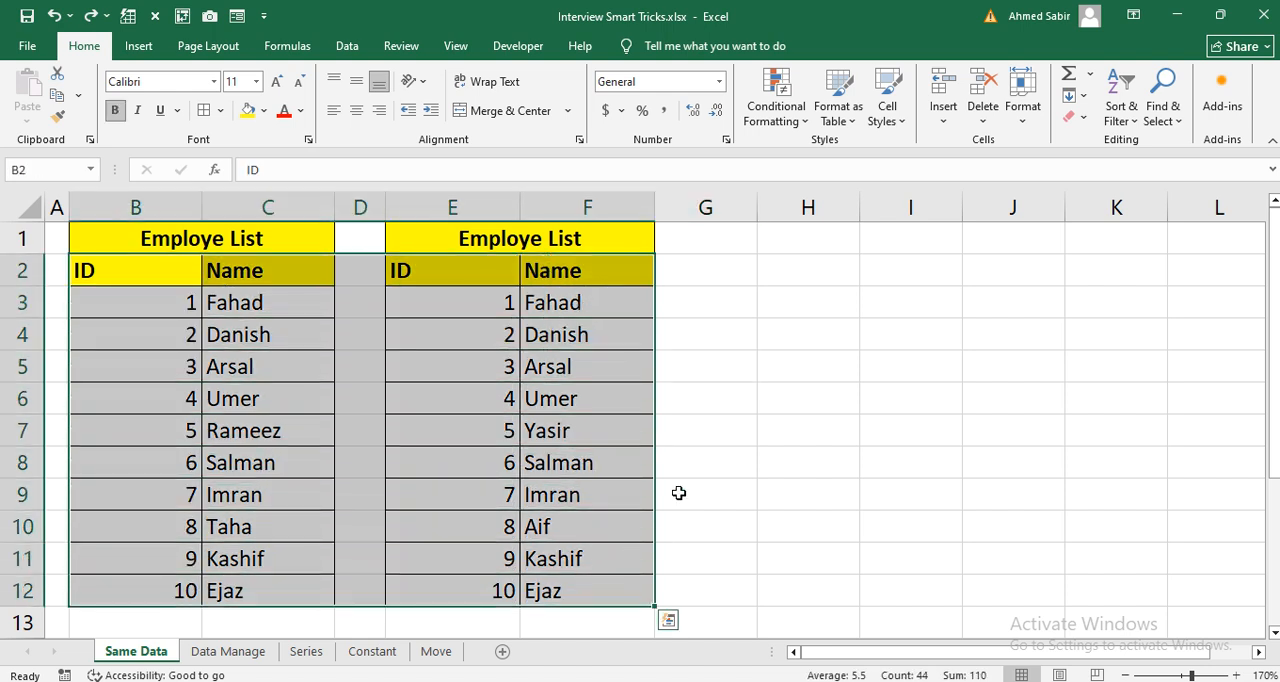
pyautogui.click(774, 410)
pyautogui.moveTo(257, 274); pyautogui.dragTo(250, 587)
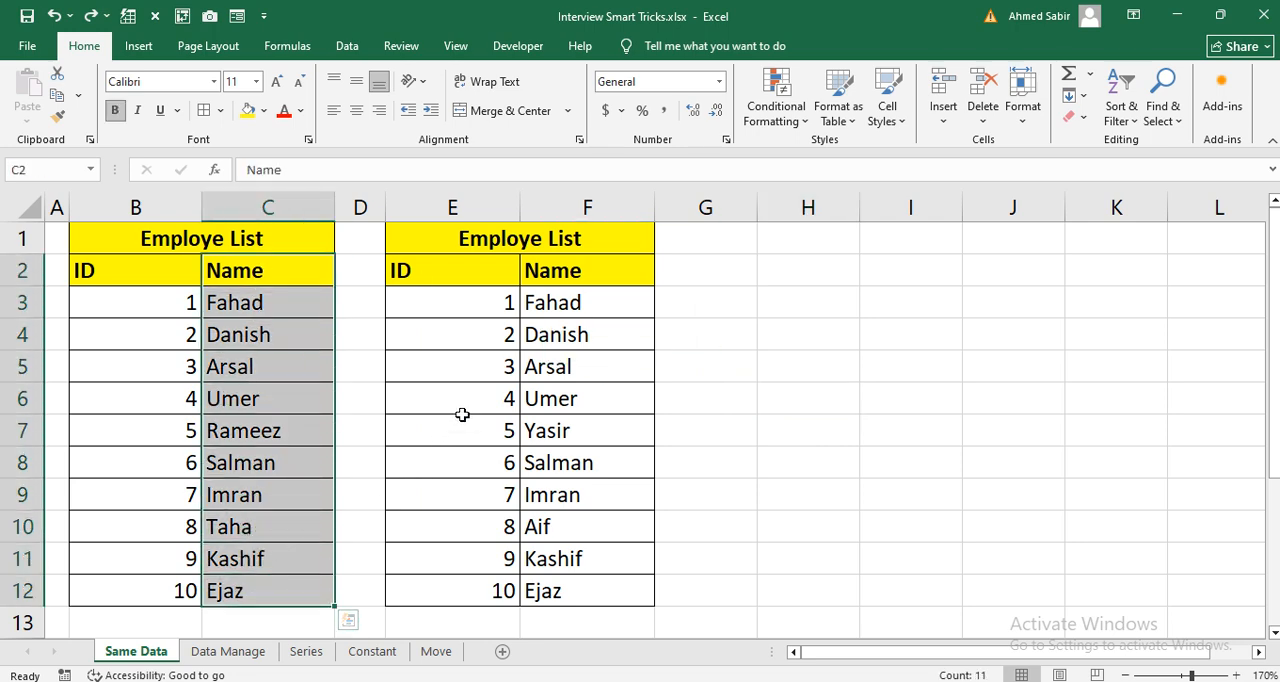
pyautogui.moveTo(597, 282); pyautogui.dragTo(586, 418)
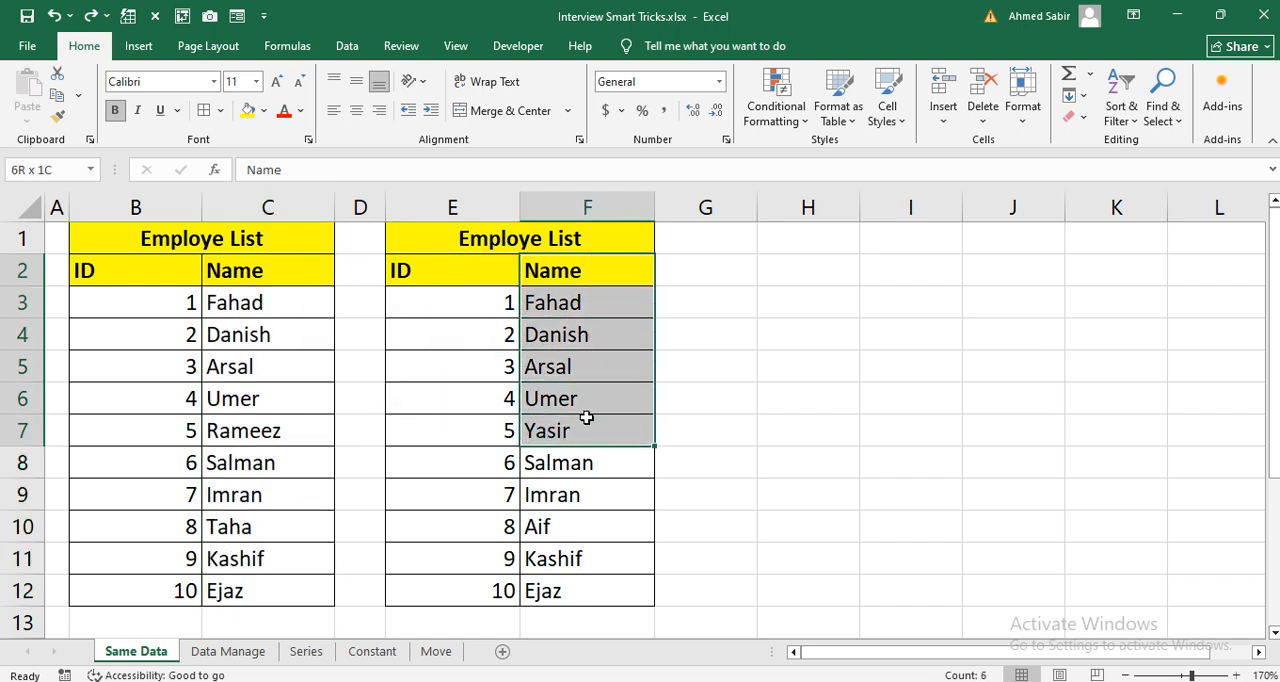
pyautogui.click(763, 366)
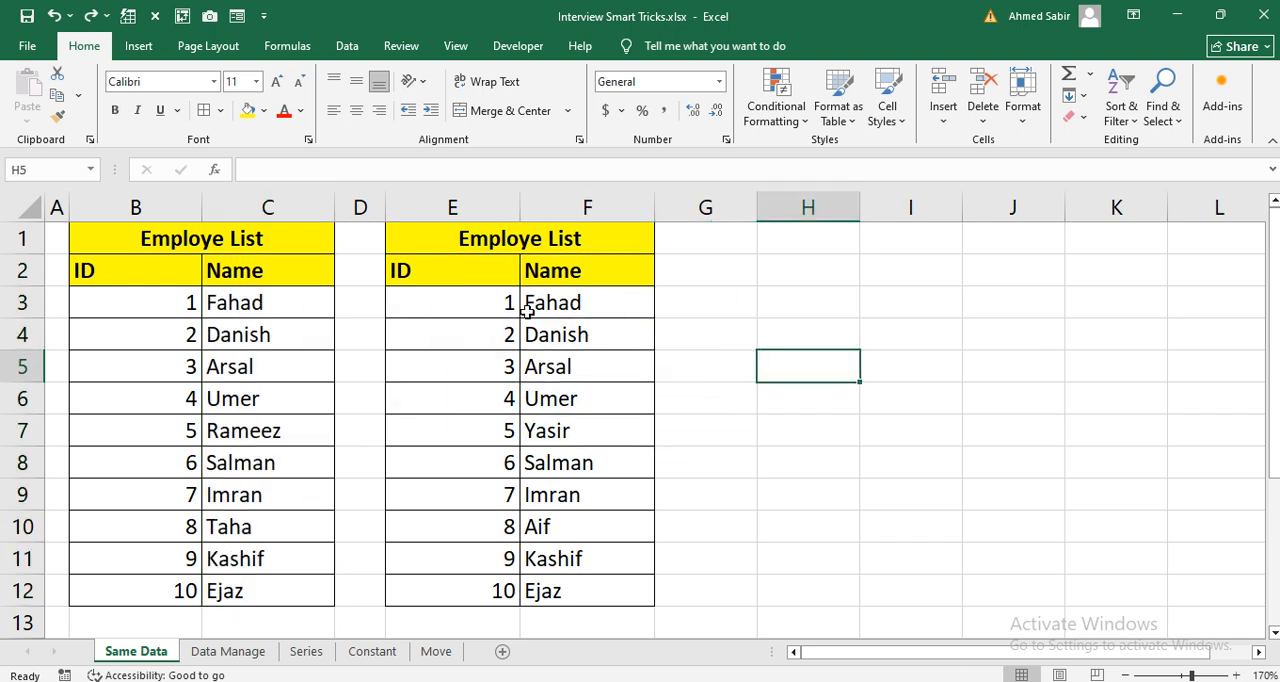
# Step: Find the row differences between name ranges C2:C12 and F2:F12 with Go To Special and fill the differing cells with dark blue
pyautogui.click(273, 278)
pyautogui.moveTo(273, 278); pyautogui.dragTo(271, 590)
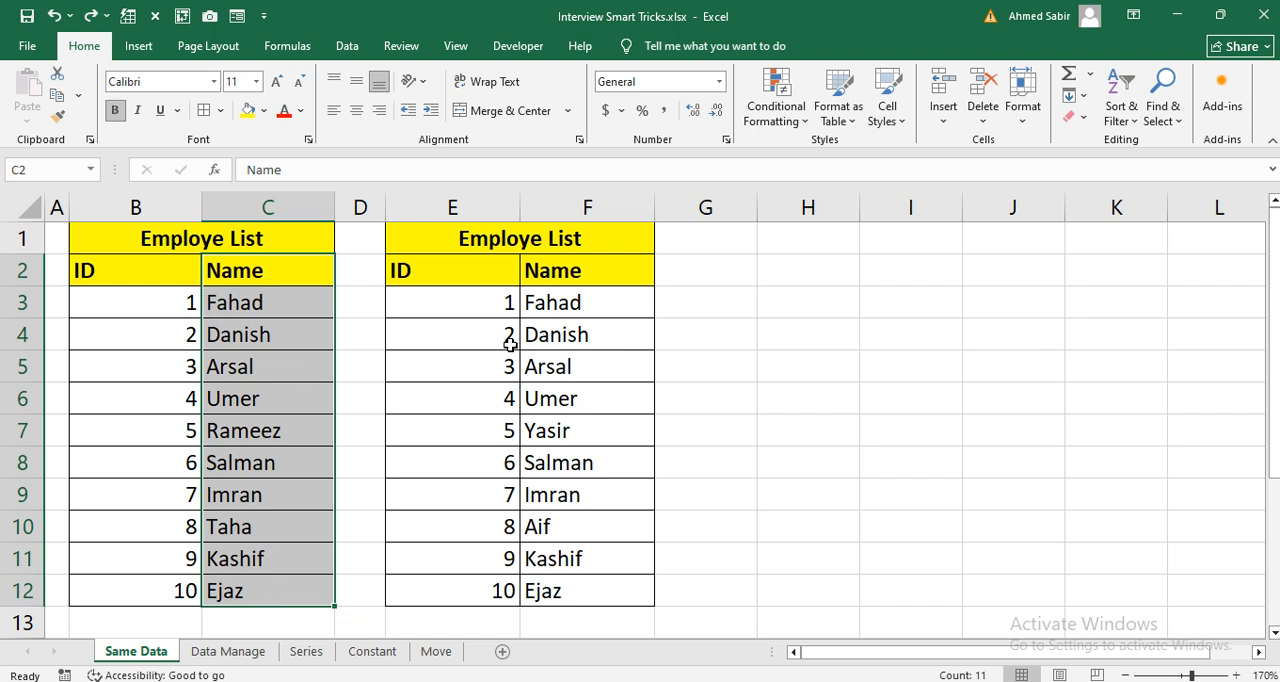
pyautogui.moveTo(601, 271); pyautogui.dragTo(602, 584)
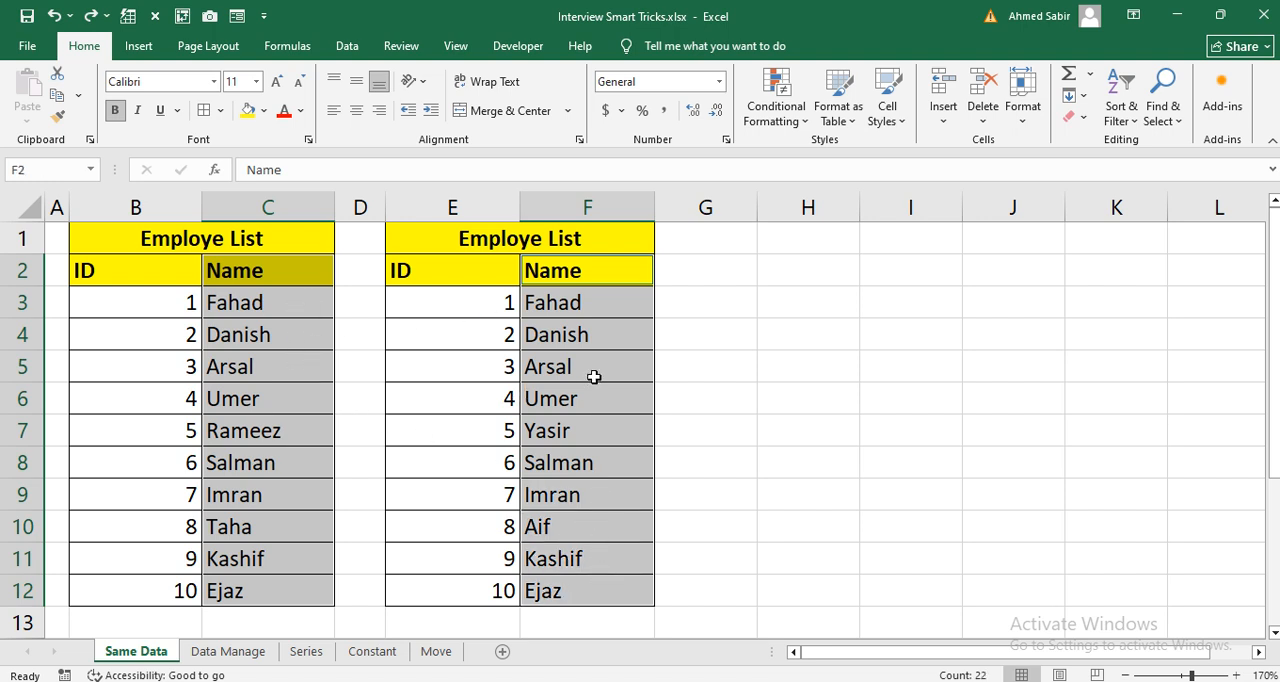
pyautogui.hotkey('ctrl', 'g')
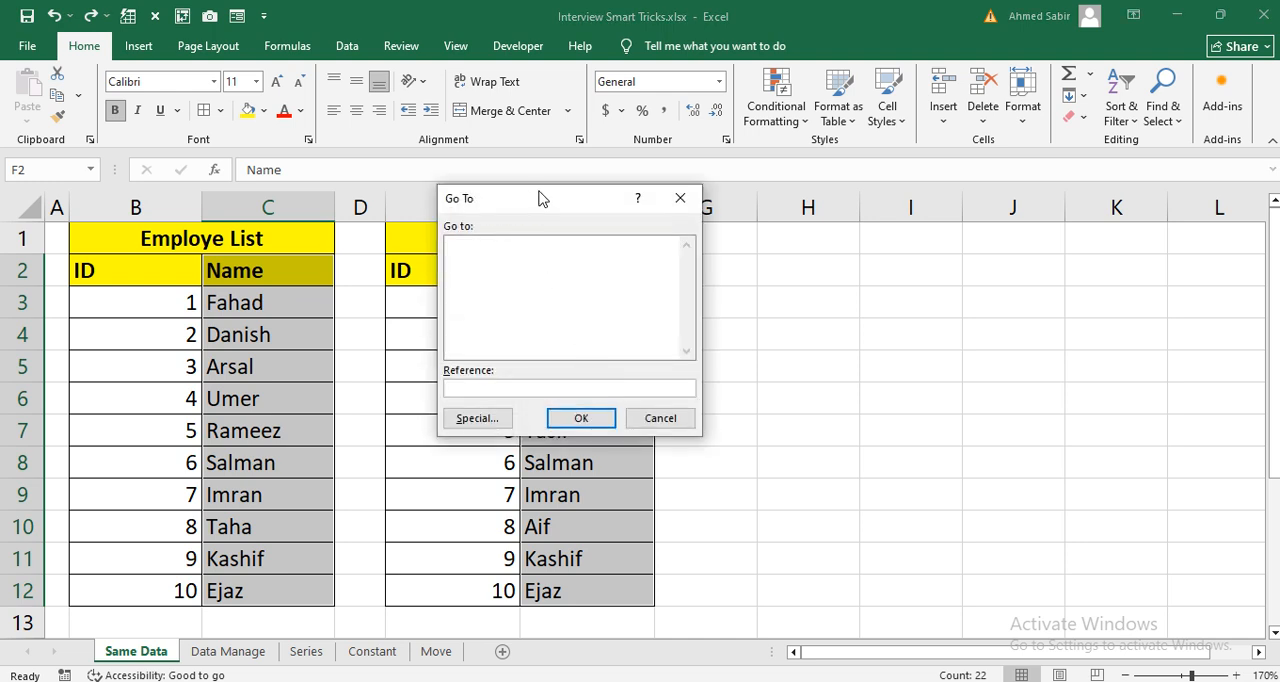
pyautogui.moveTo(540, 200); pyautogui.dragTo(603, 206)
pyautogui.click(548, 426)
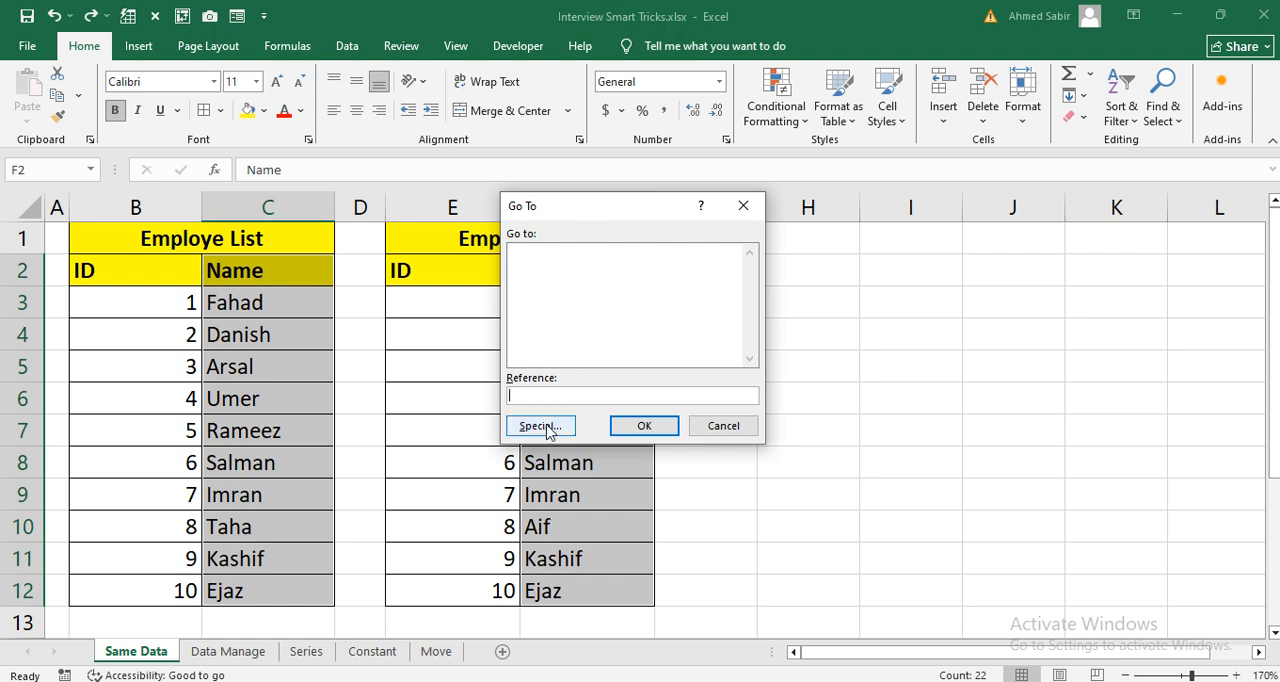
pyautogui.click(548, 426)
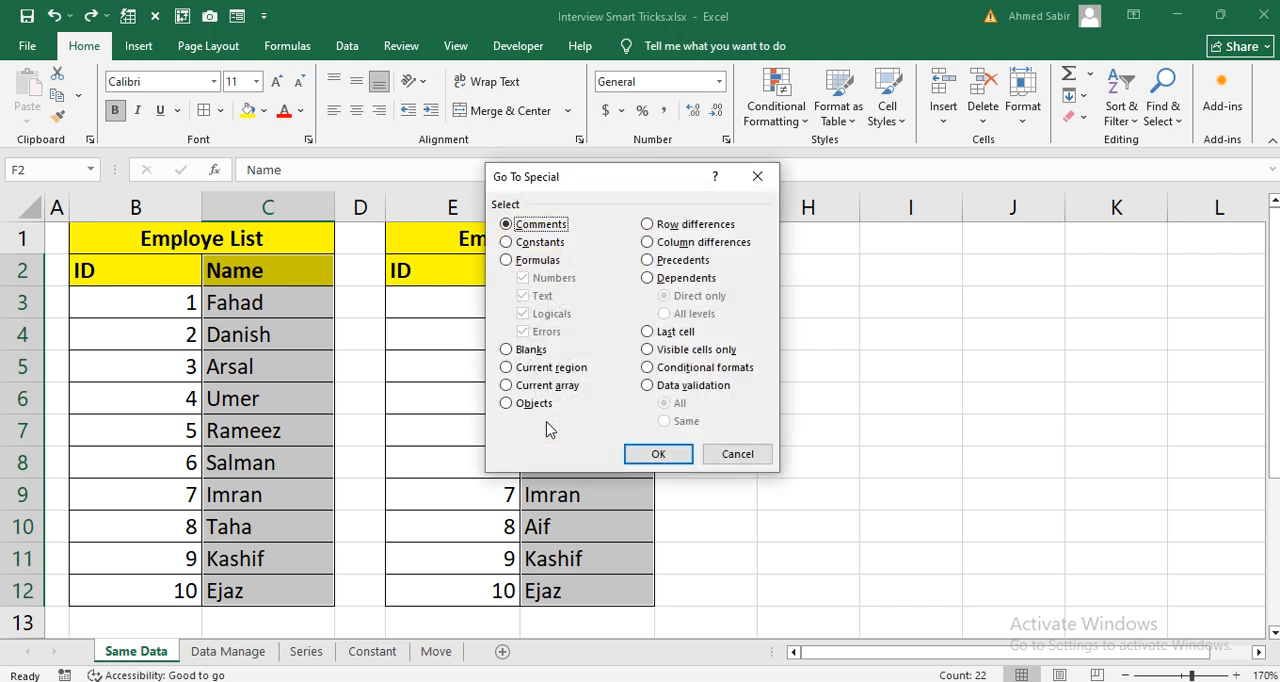
pyautogui.click(654, 230)
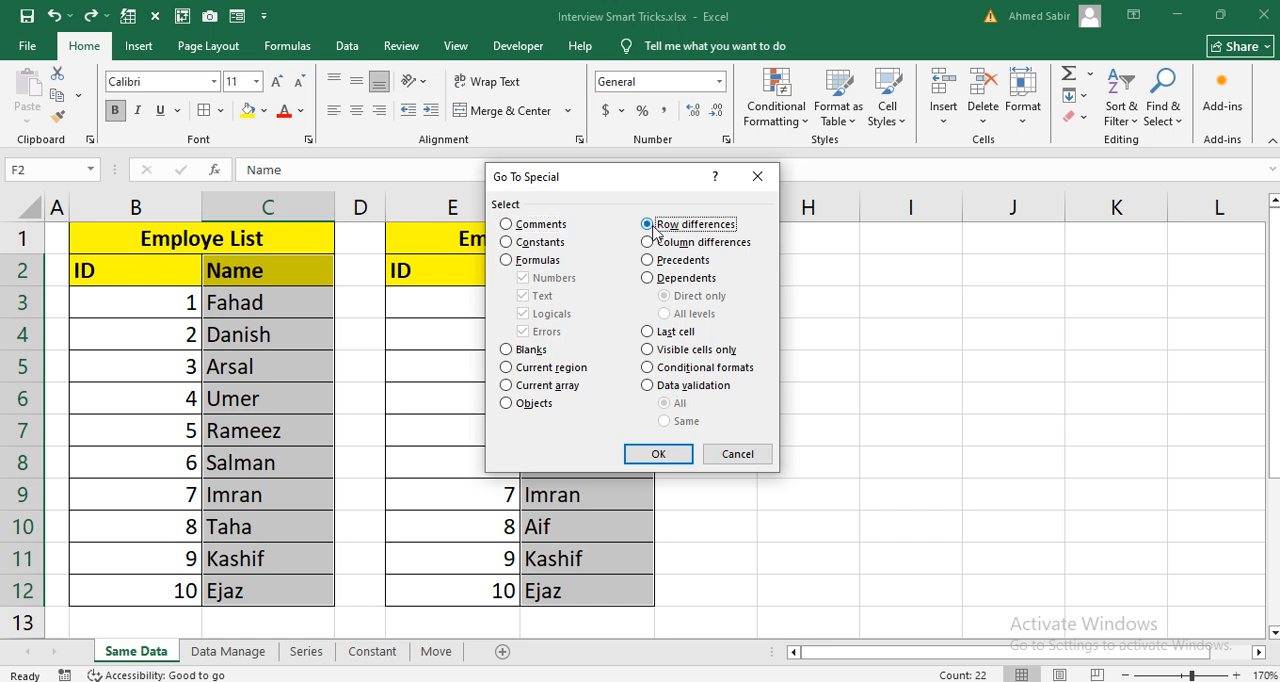
pyautogui.click(657, 458)
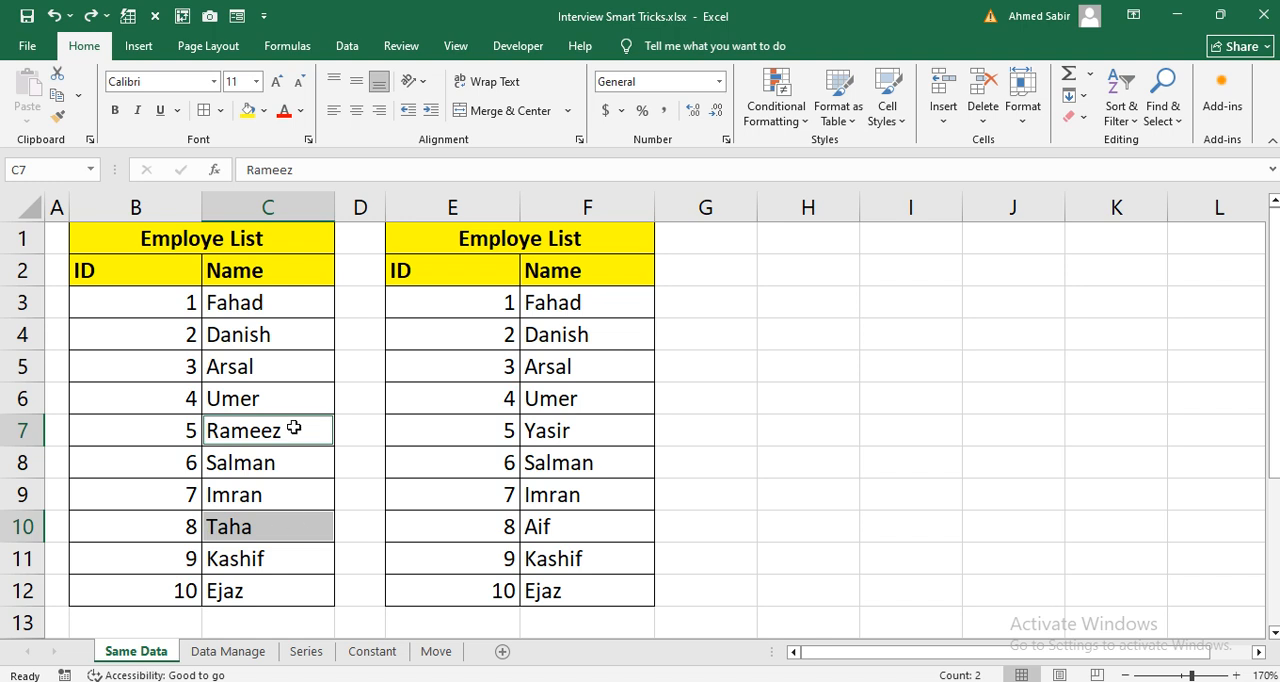
pyautogui.click(263, 110)
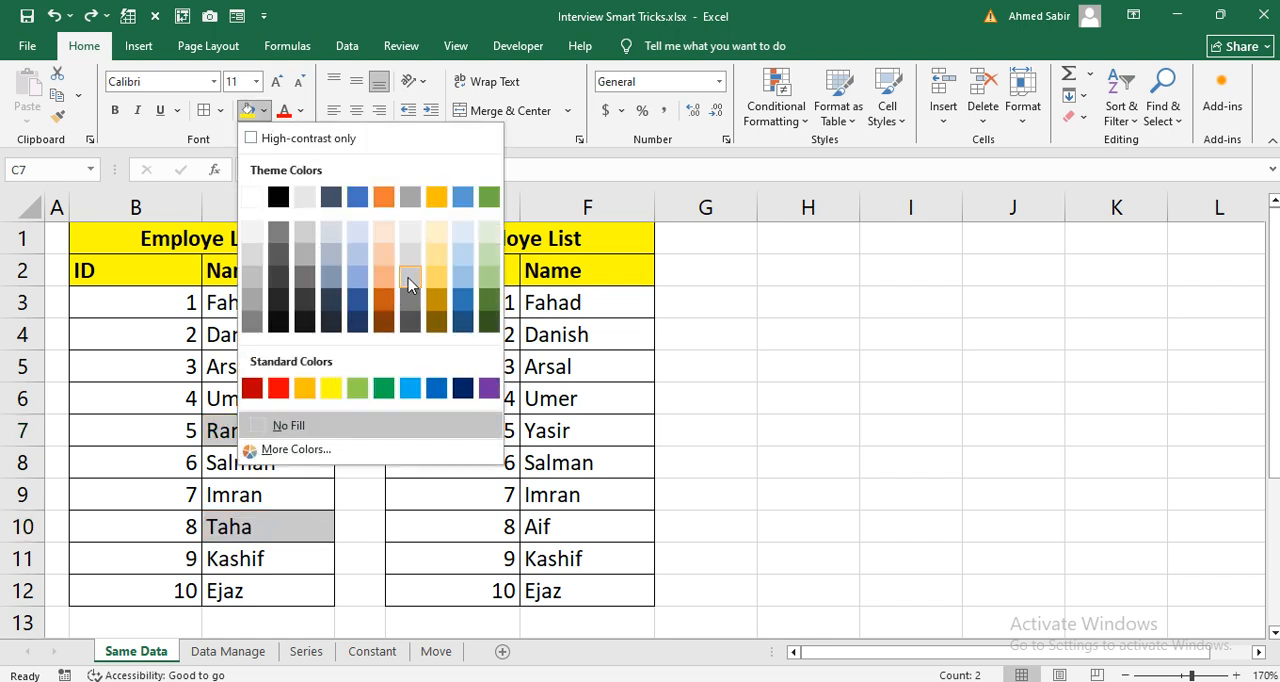
pyautogui.click(461, 302)
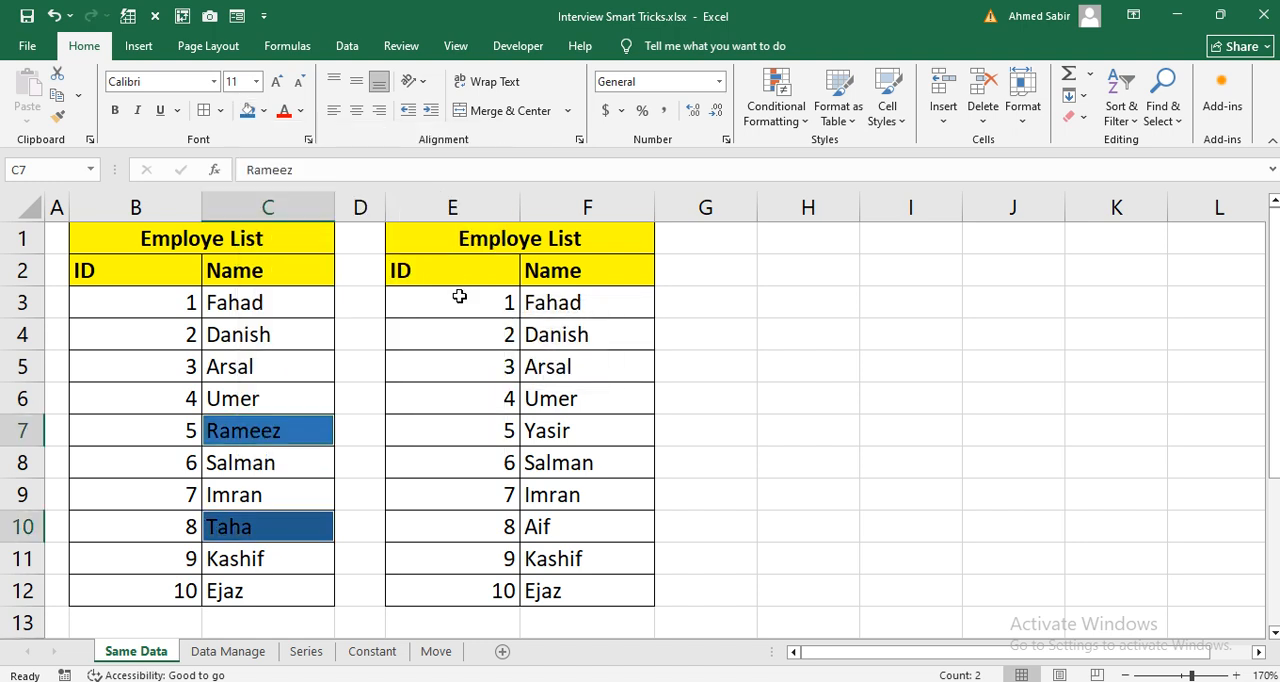
# Step: Review the blue-filled names in the first employee list against the matching rows of the second list
pyautogui.moveTo(145, 242); pyautogui.dragTo(280, 580)
pyautogui.click(277, 466)
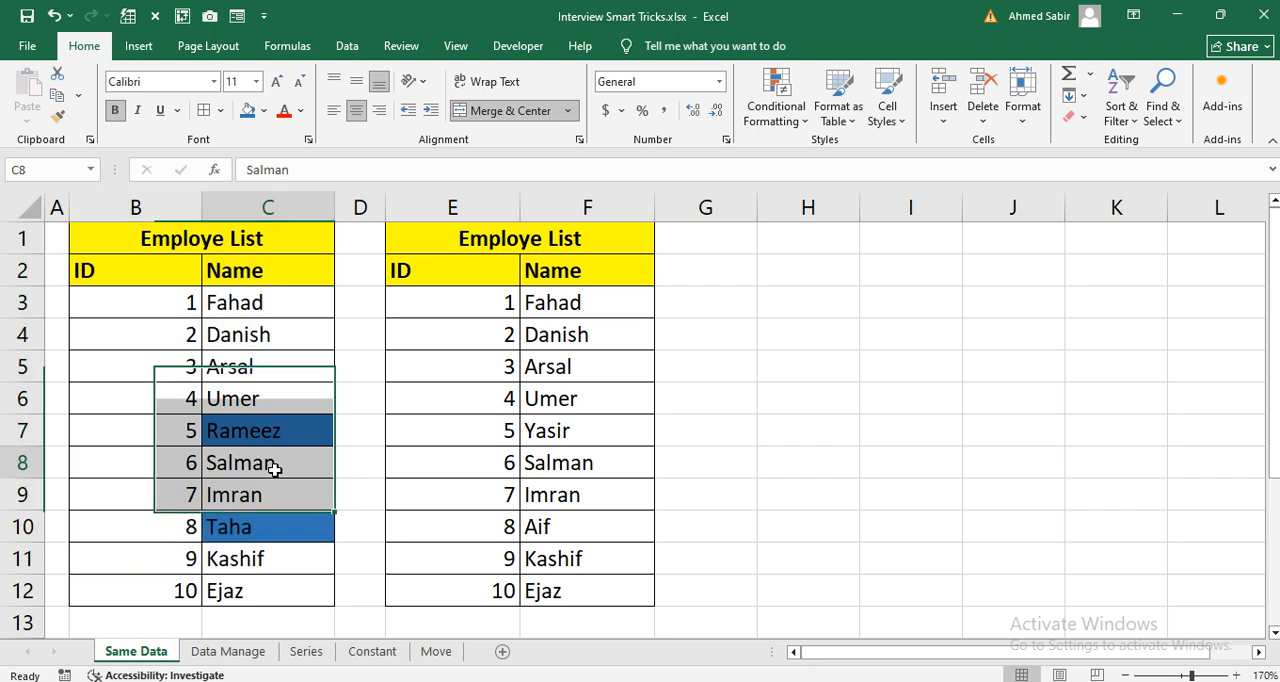
pyautogui.click(280, 528)
pyautogui.moveTo(480, 245); pyautogui.dragTo(581, 582)
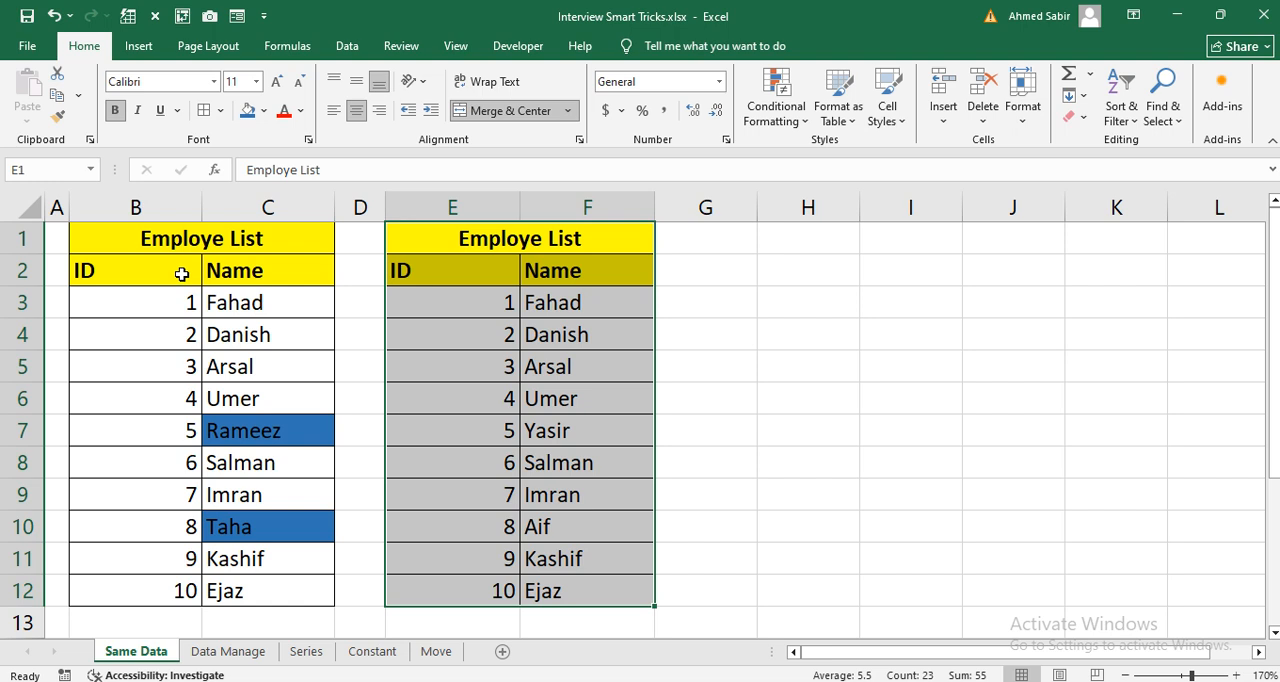
pyautogui.moveTo(149, 240); pyautogui.dragTo(229, 572)
pyautogui.moveTo(450, 245); pyautogui.dragTo(527, 536)
pyautogui.click(786, 437)
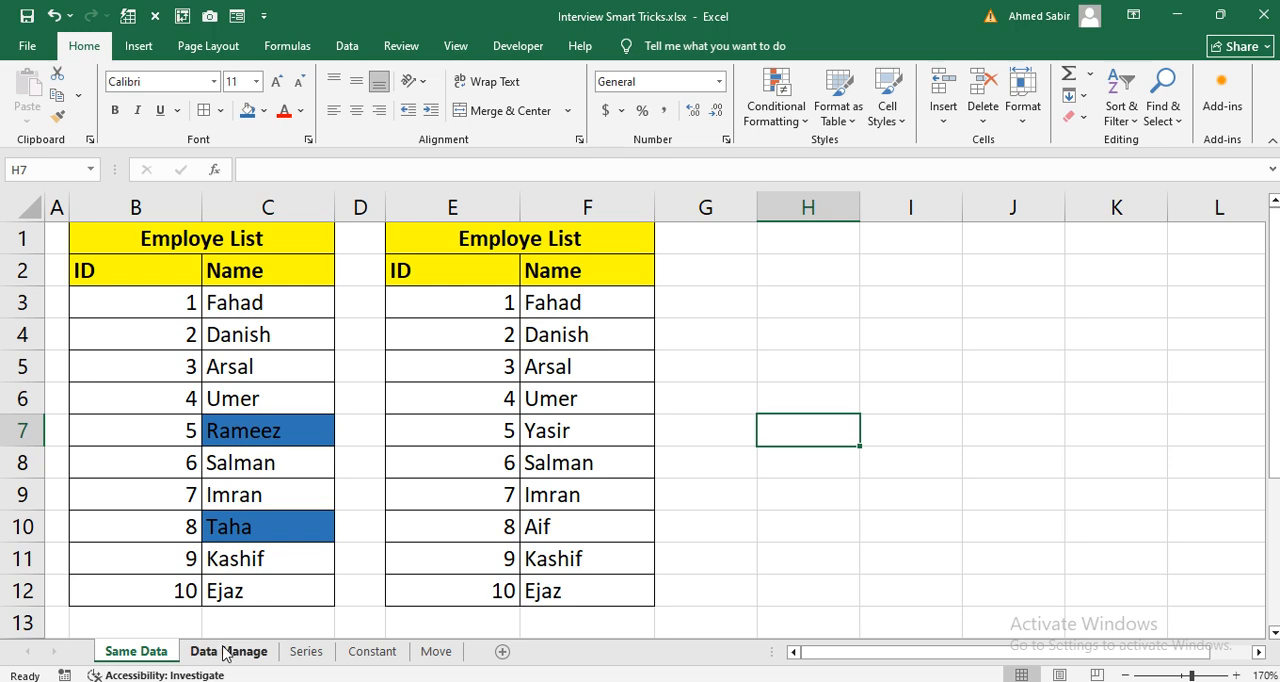
# Step: Switch to the Data Manage sheet and examine the table's ID, Name, Qty and Cost columns
pyautogui.click(228, 651)
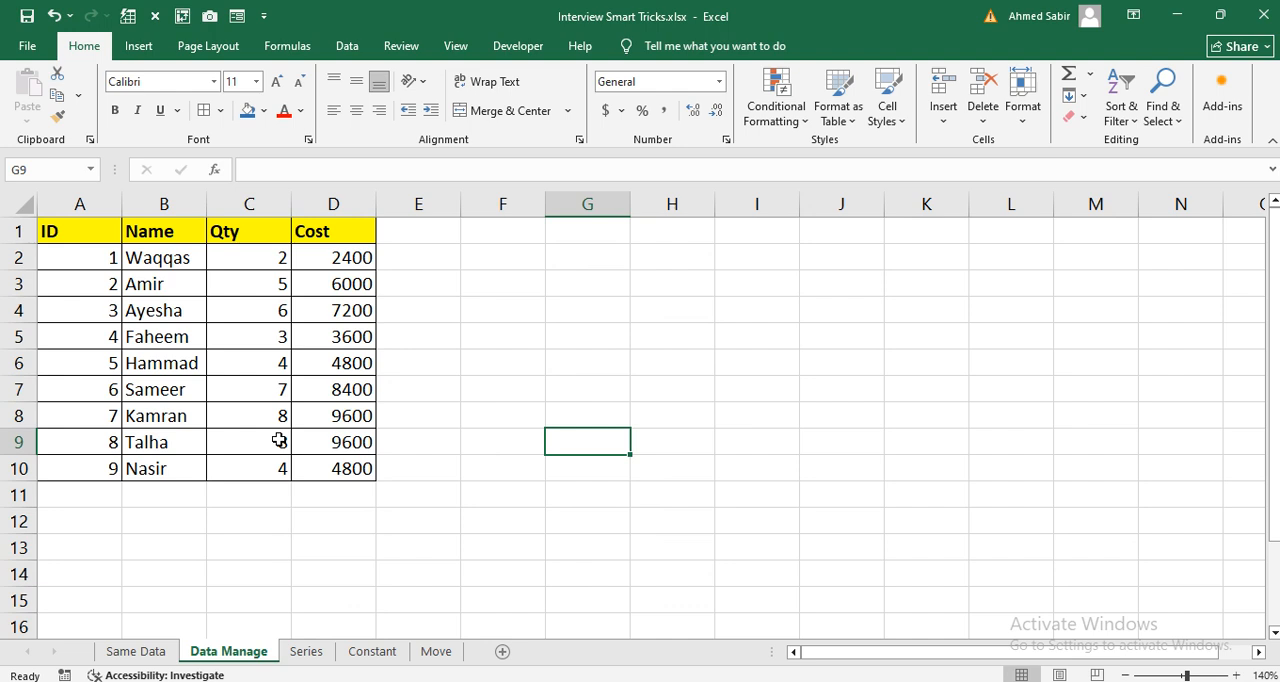
pyautogui.moveTo(83, 238); pyautogui.dragTo(95, 440)
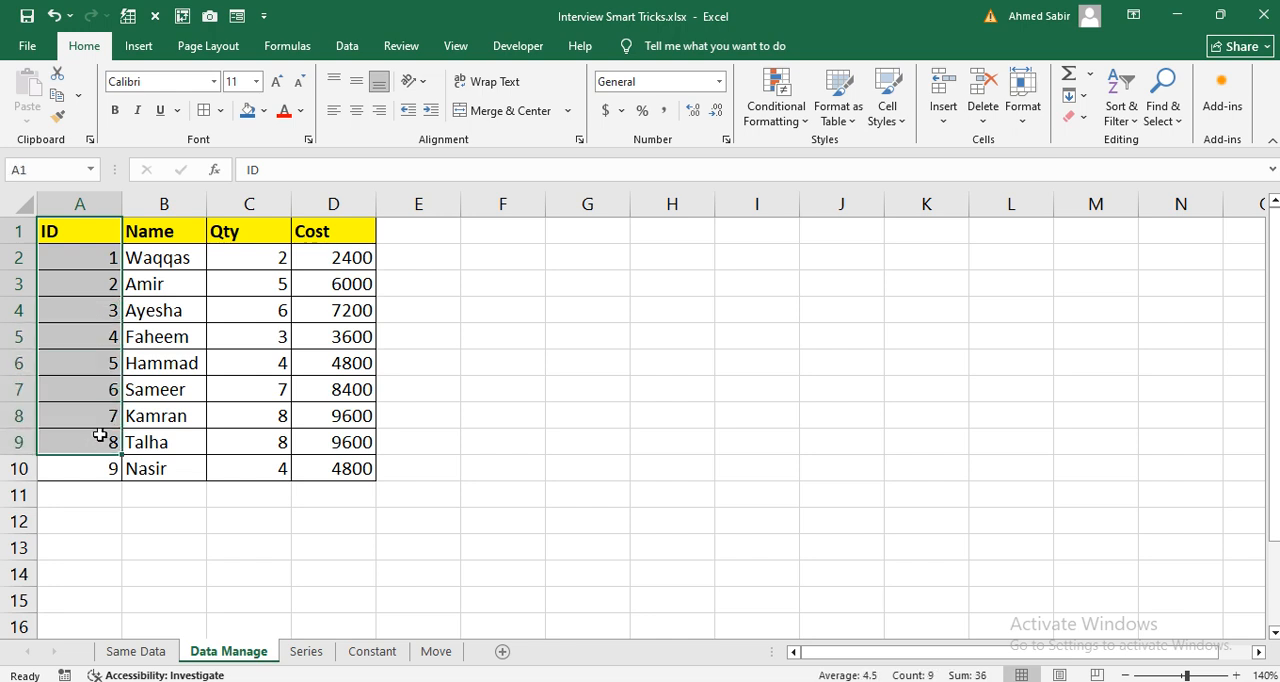
pyautogui.moveTo(165, 238); pyautogui.dragTo(165, 390)
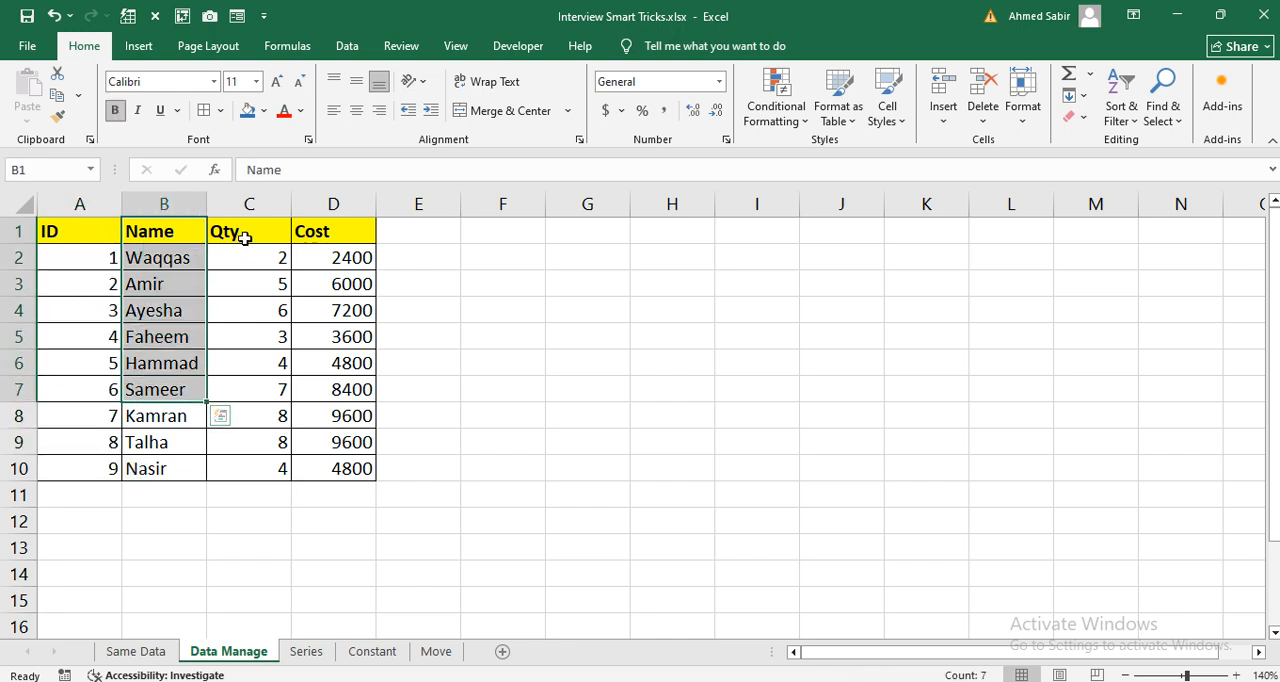
pyautogui.click(244, 238)
pyautogui.click(355, 236)
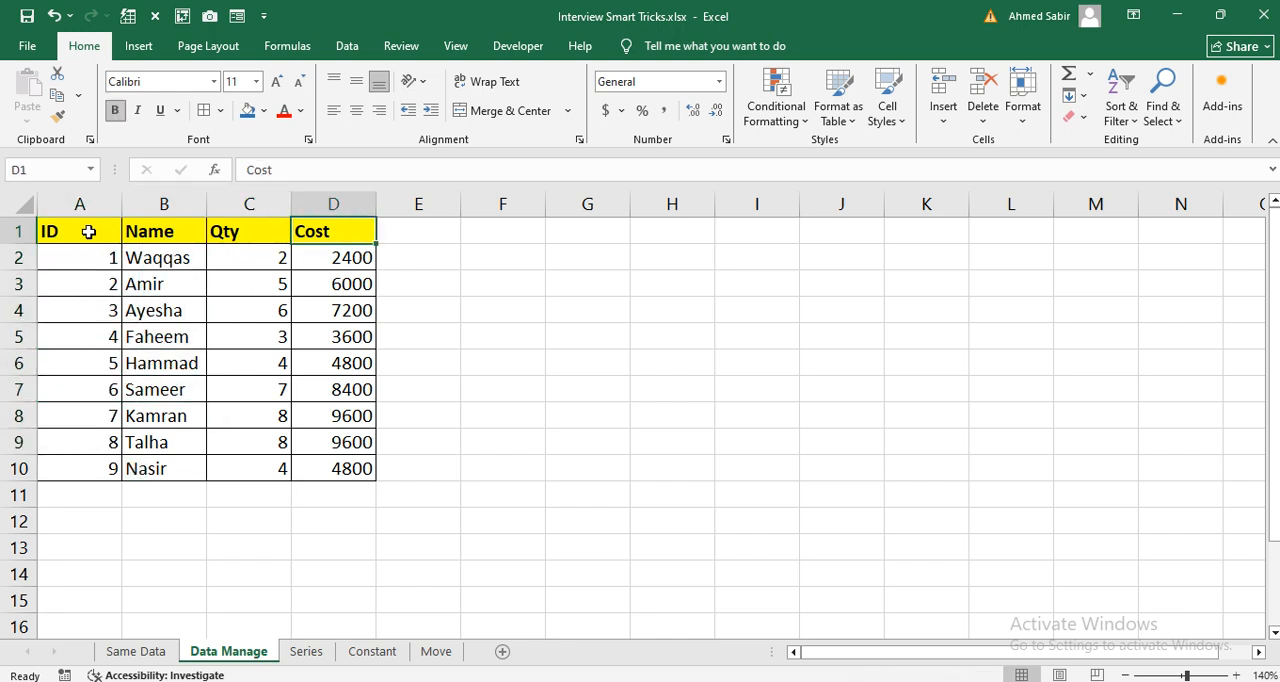
pyautogui.moveTo(88, 232); pyautogui.dragTo(313, 449)
# Step: Enter the table headings ID, Name, Qty and Cost down the cells F1:F4
pyautogui.click(497, 240)
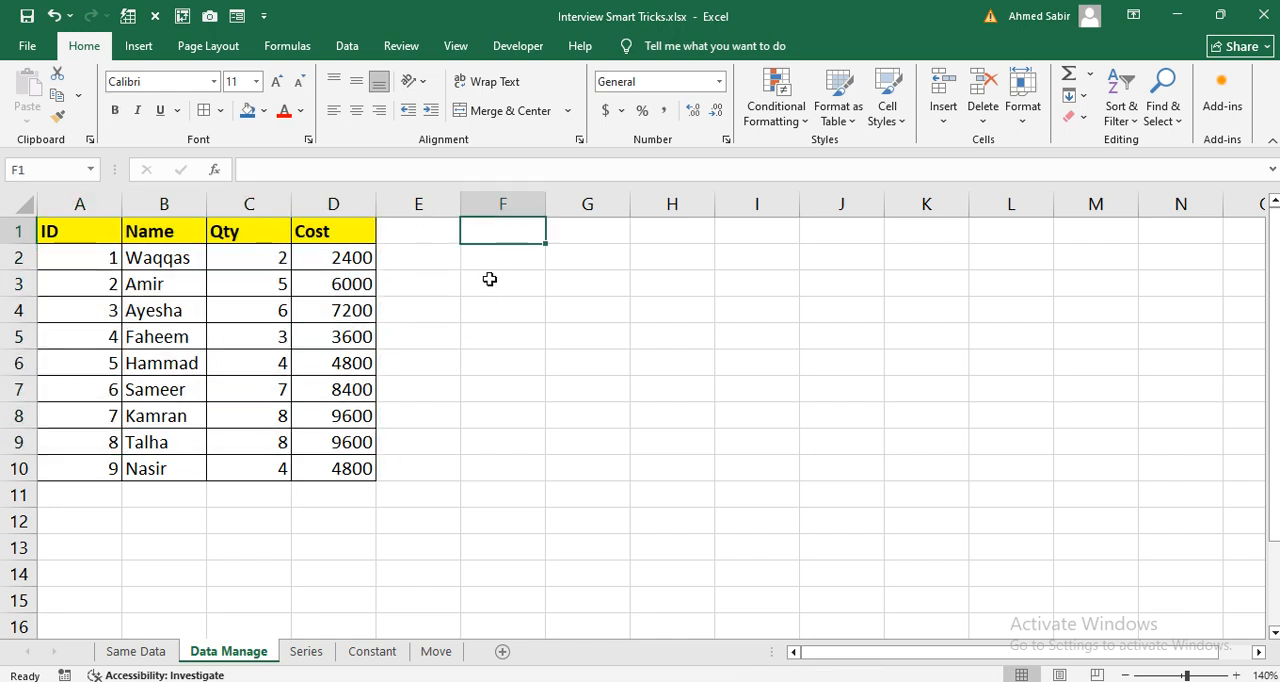
pyautogui.write('ID')
pyautogui.press('Return')
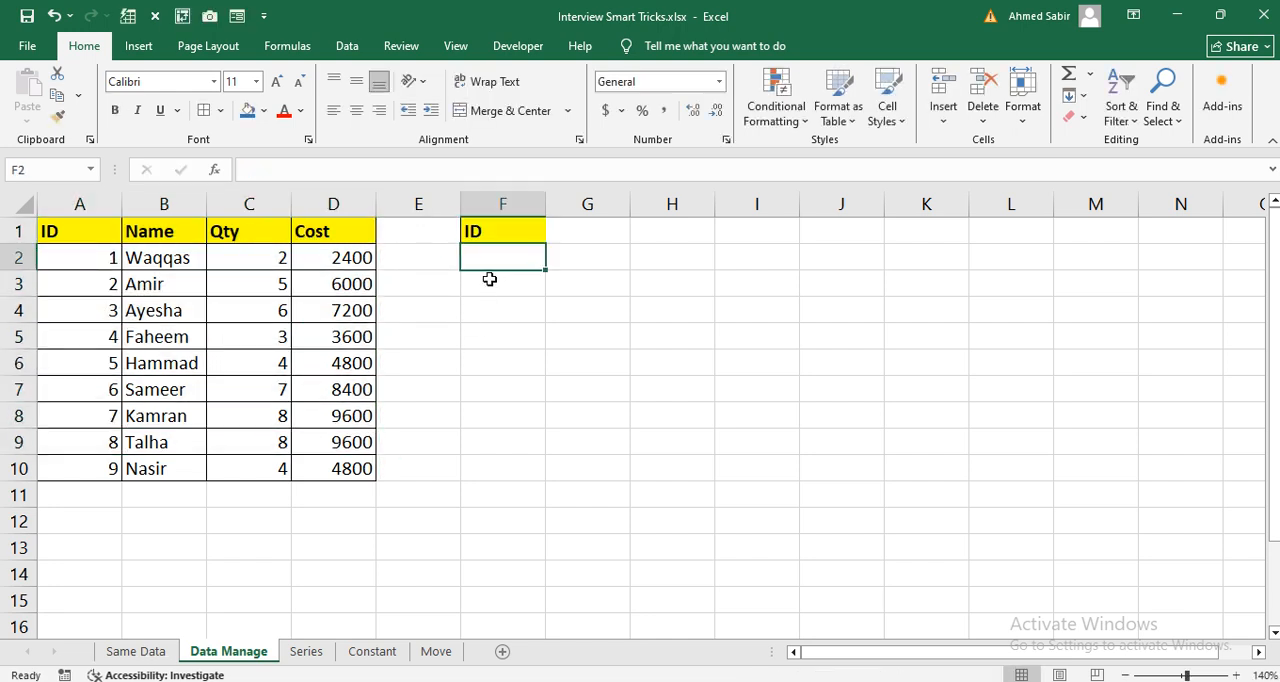
pyautogui.write('Name')
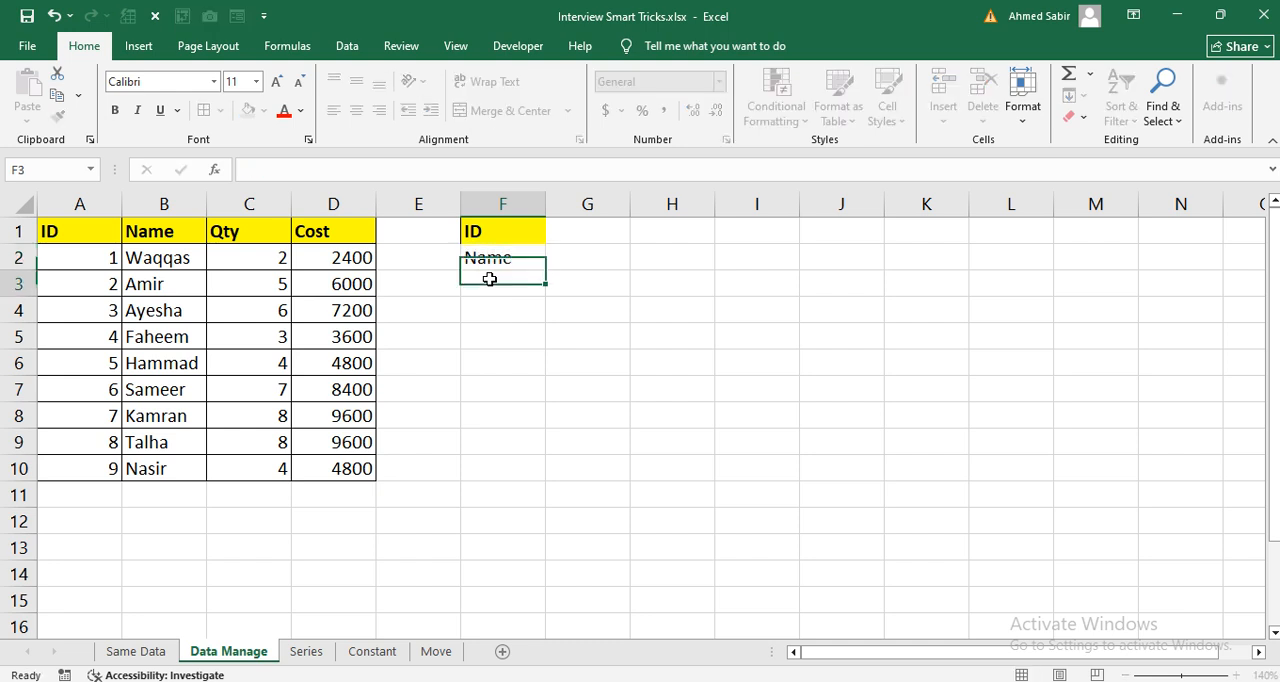
pyautogui.press('Return')
pyautogui.write('Qty')
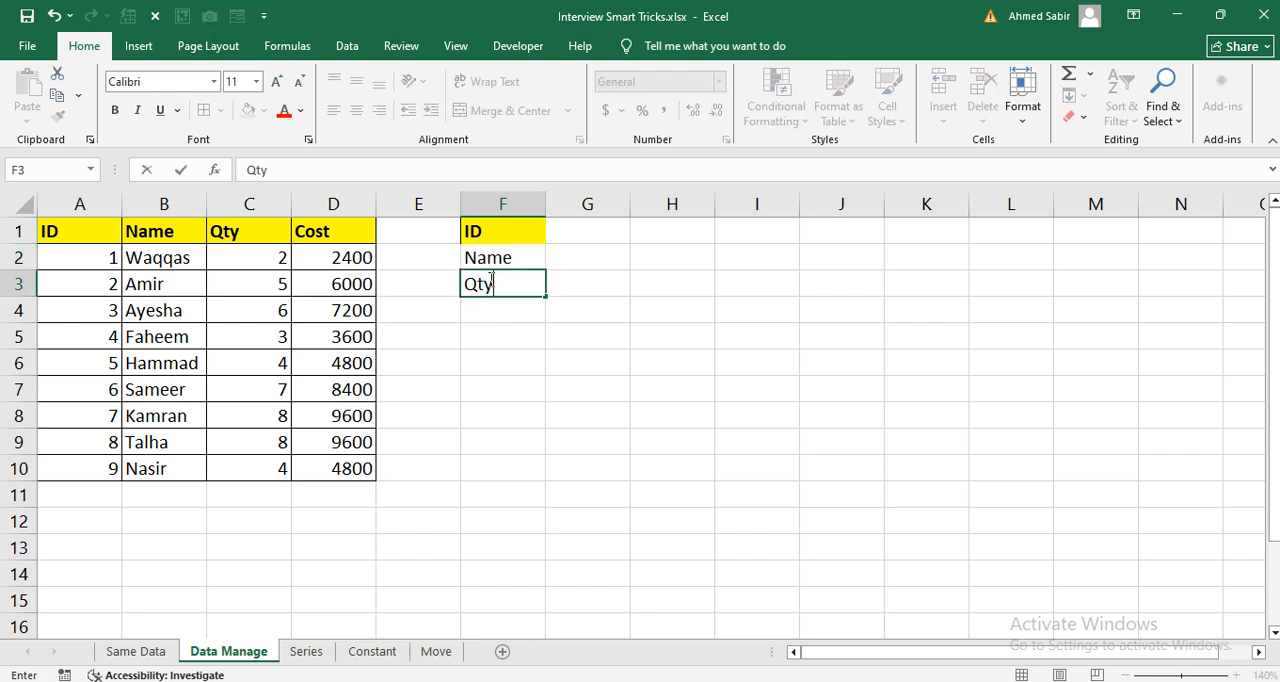
pyautogui.press('Return')
pyautogui.write('Cost')
pyautogui.press('Tab')
# Step: Enter the ID numbers 1, 2, 3 and 4 across the cells G1:J1
pyautogui.press('Up')
pyautogui.press('Up')
pyautogui.press('Up')
pyautogui.write('1')
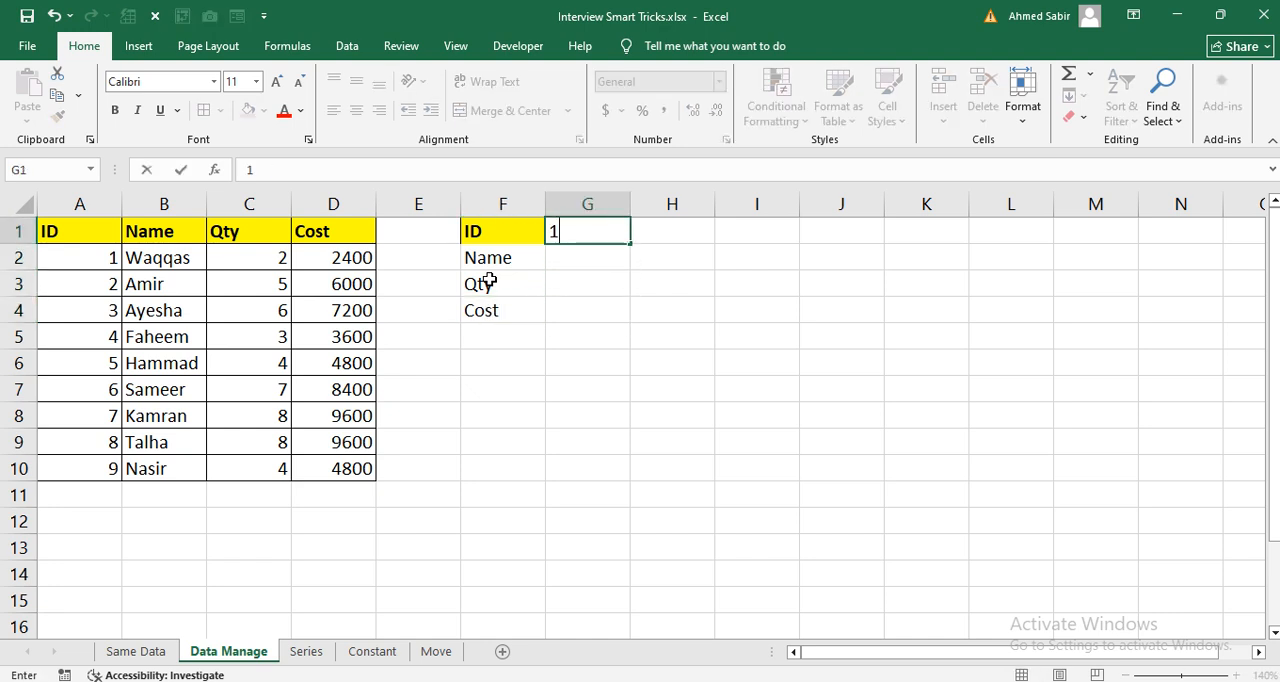
pyautogui.press('Tab')
pyautogui.write('2')
pyautogui.press('Tab')
pyautogui.write('3')
pyautogui.press('Tab')
pyautogui.write('4')
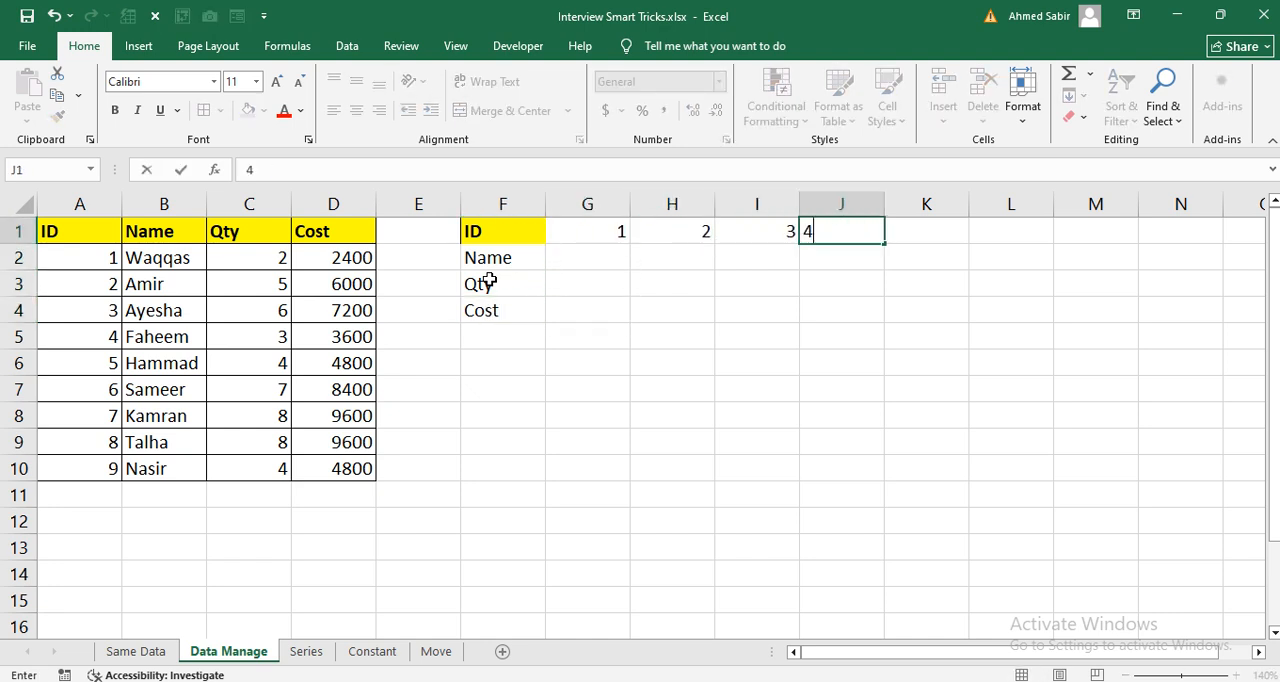
pyautogui.press('Tab')
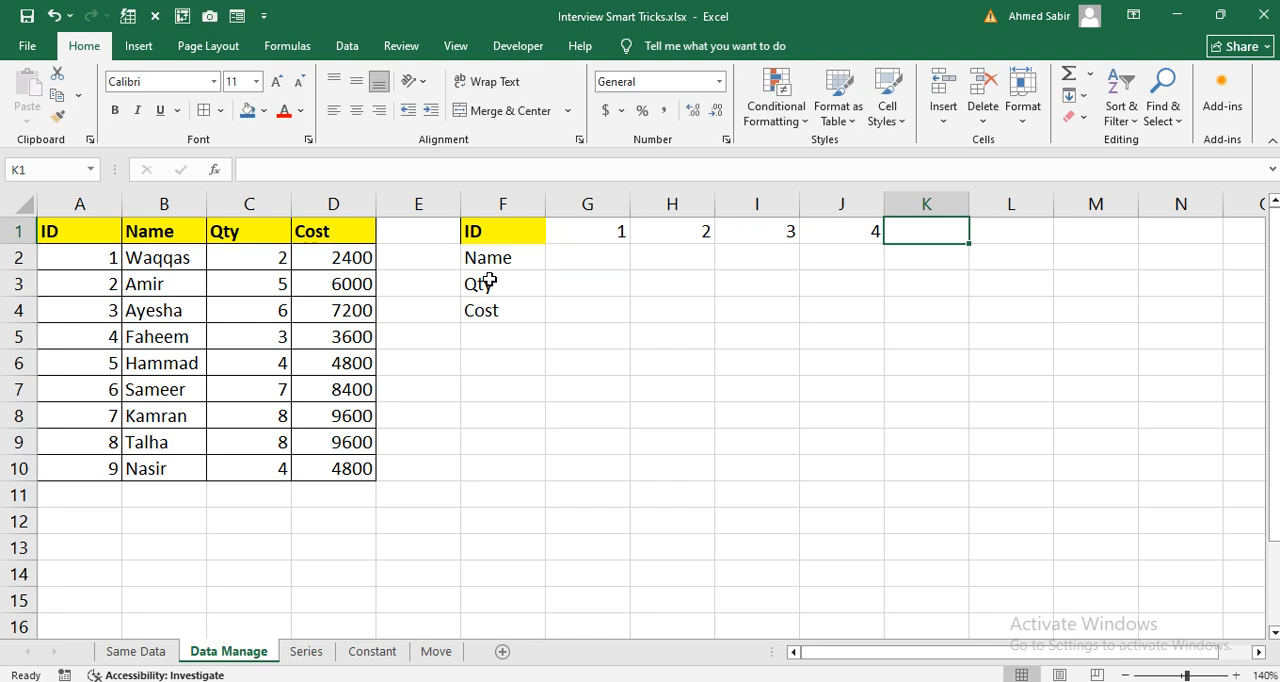
# Step: Clear all contents and formatting from the range F1:J4
pyautogui.moveTo(500, 238); pyautogui.dragTo(849, 309)
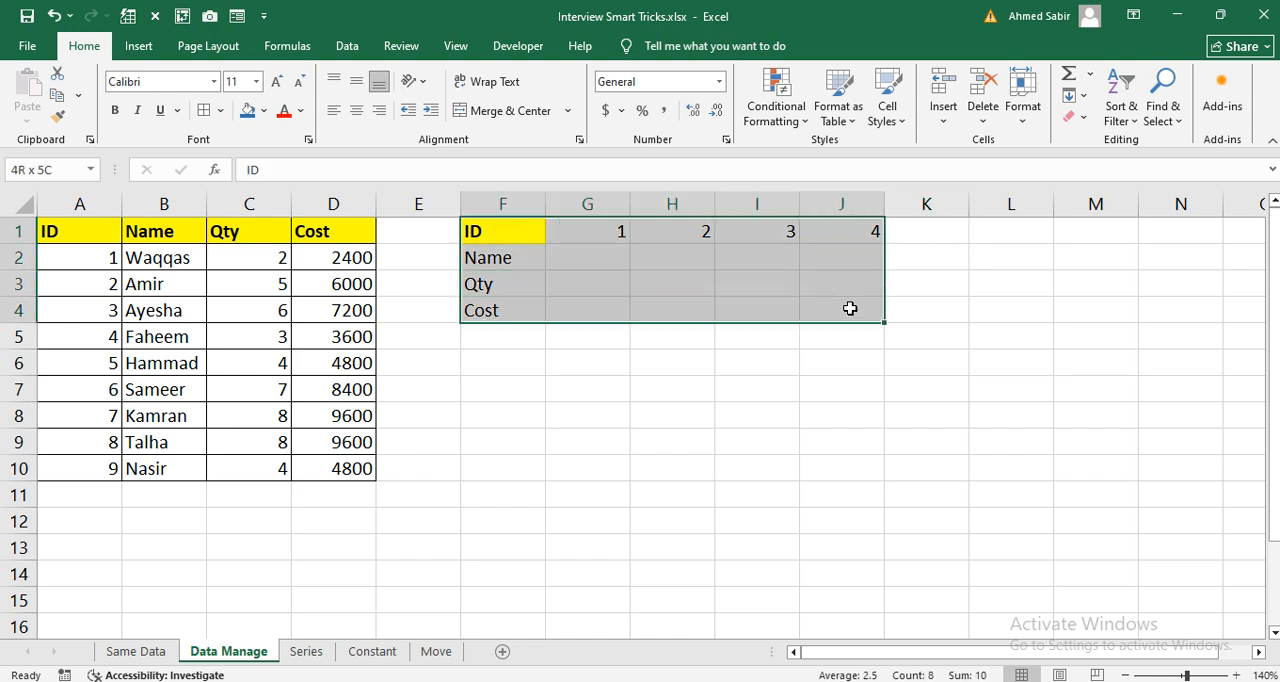
pyautogui.click(1075, 116)
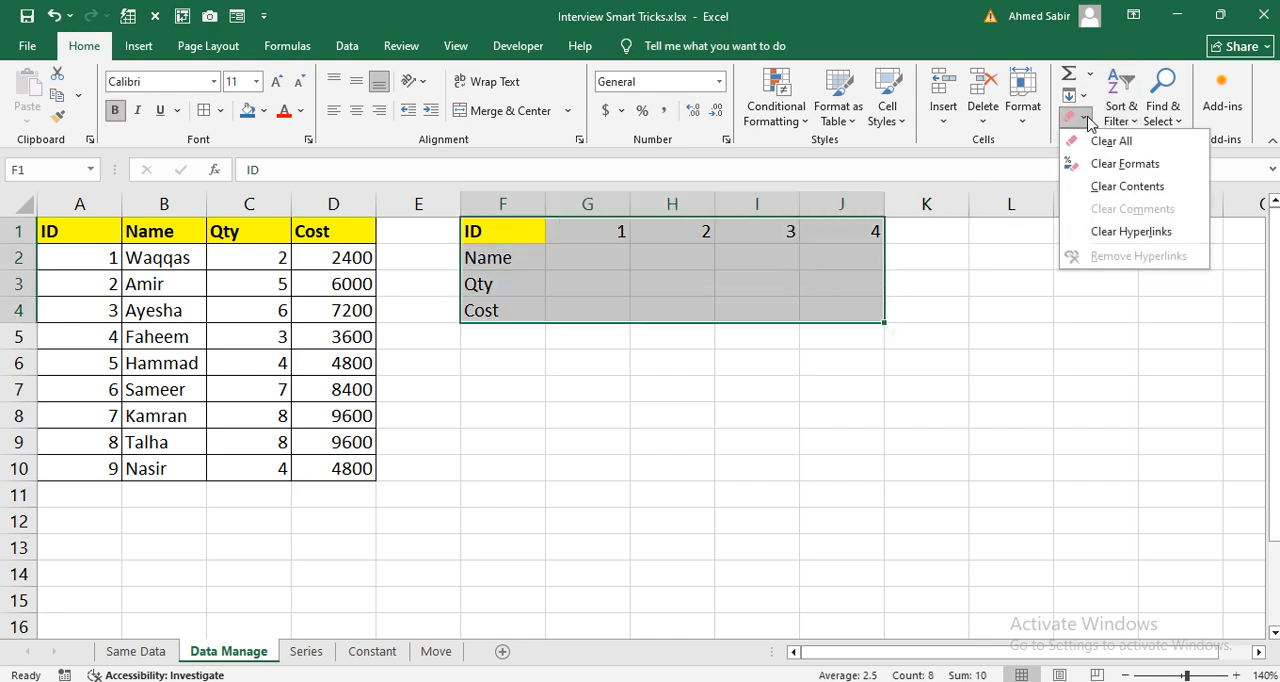
pyautogui.click(551, 335)
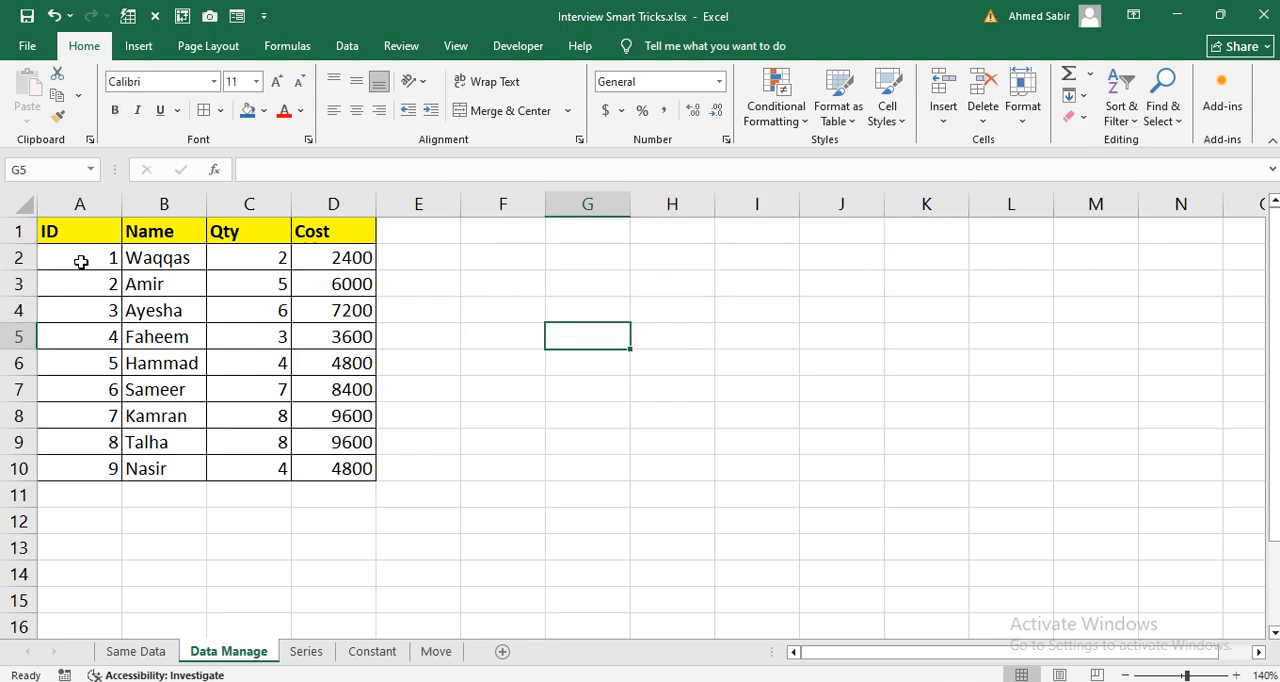
# Step: Paste a transposed copy of the table A1:D10 starting at F1, and narrow the empty column E
pyautogui.moveTo(73, 231); pyautogui.dragTo(327, 468)
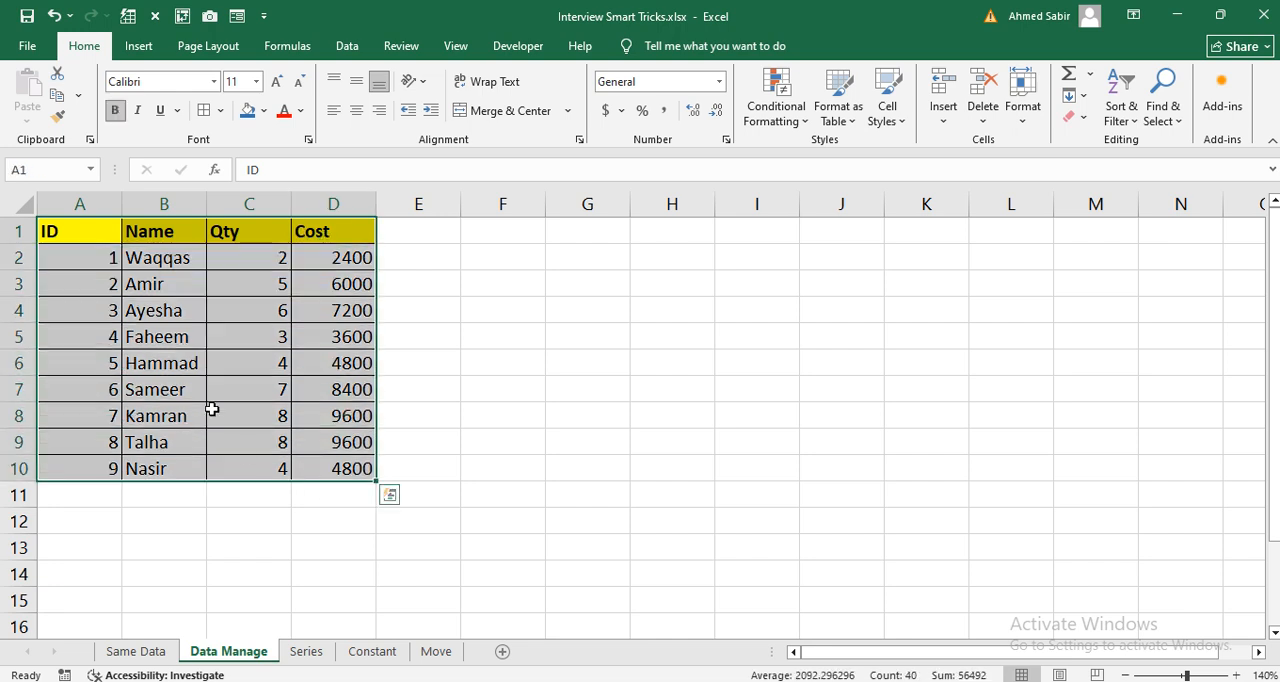
pyautogui.hotkey('ctrl', 'c')
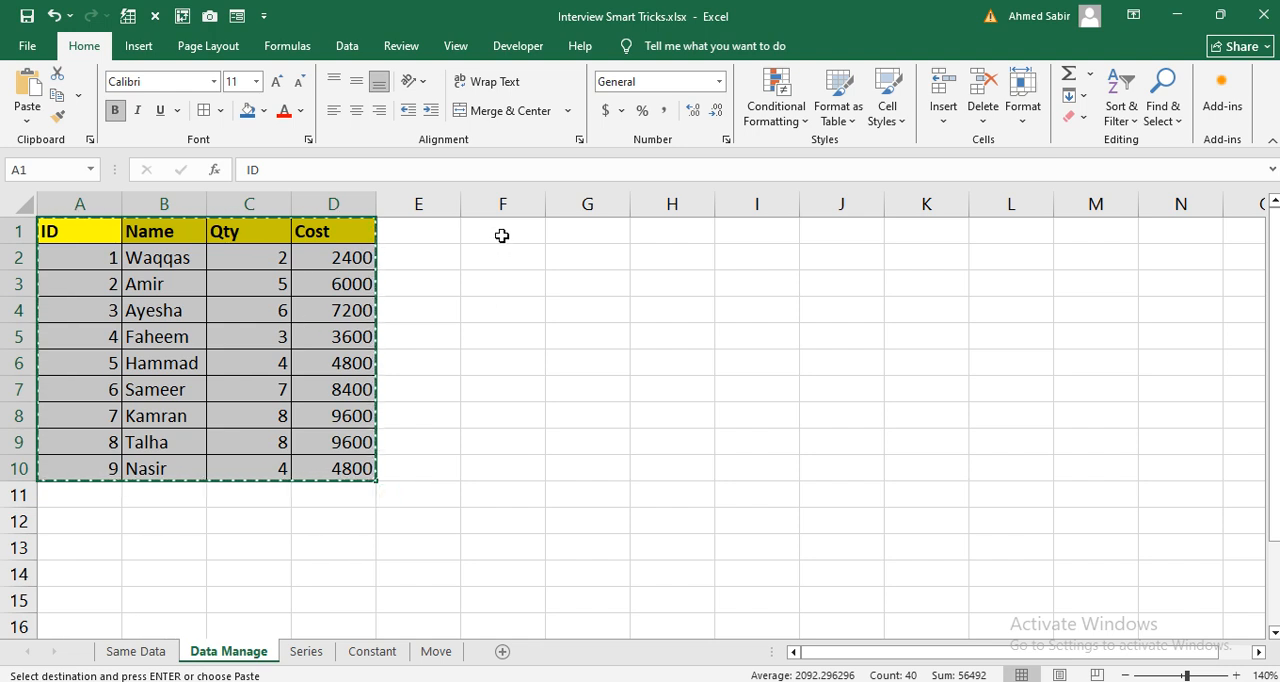
pyautogui.click(502, 236)
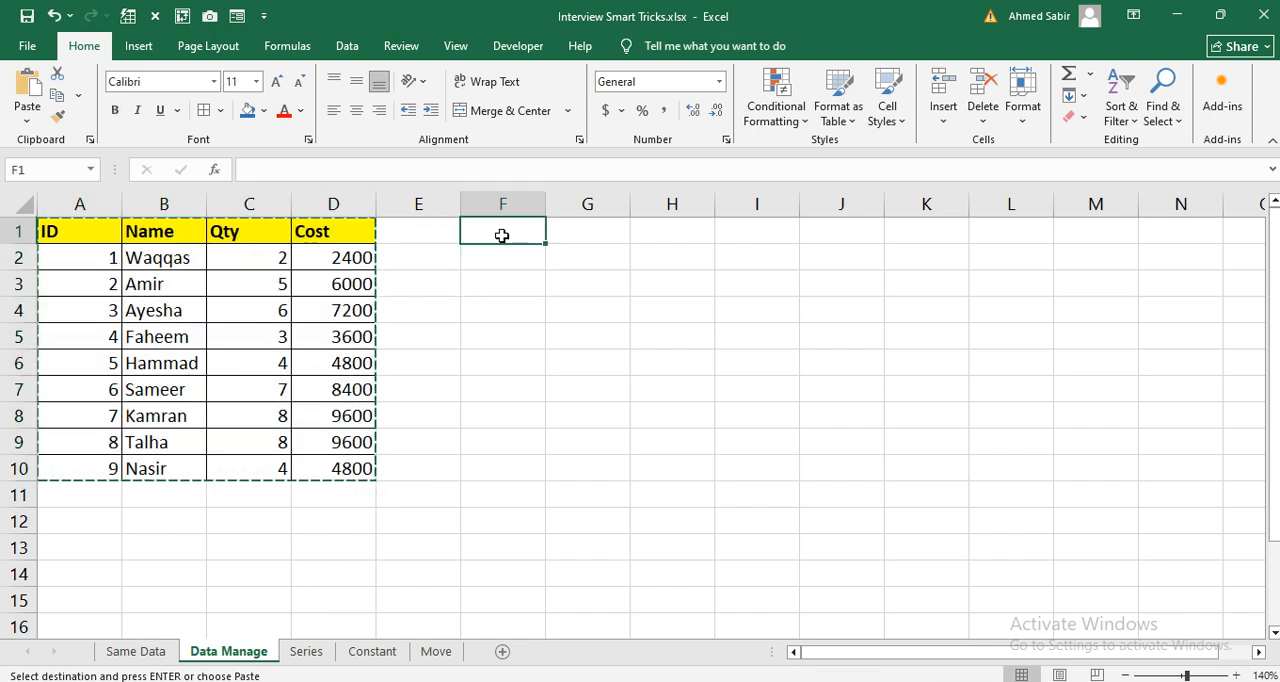
pyautogui.rightClick(502, 236)
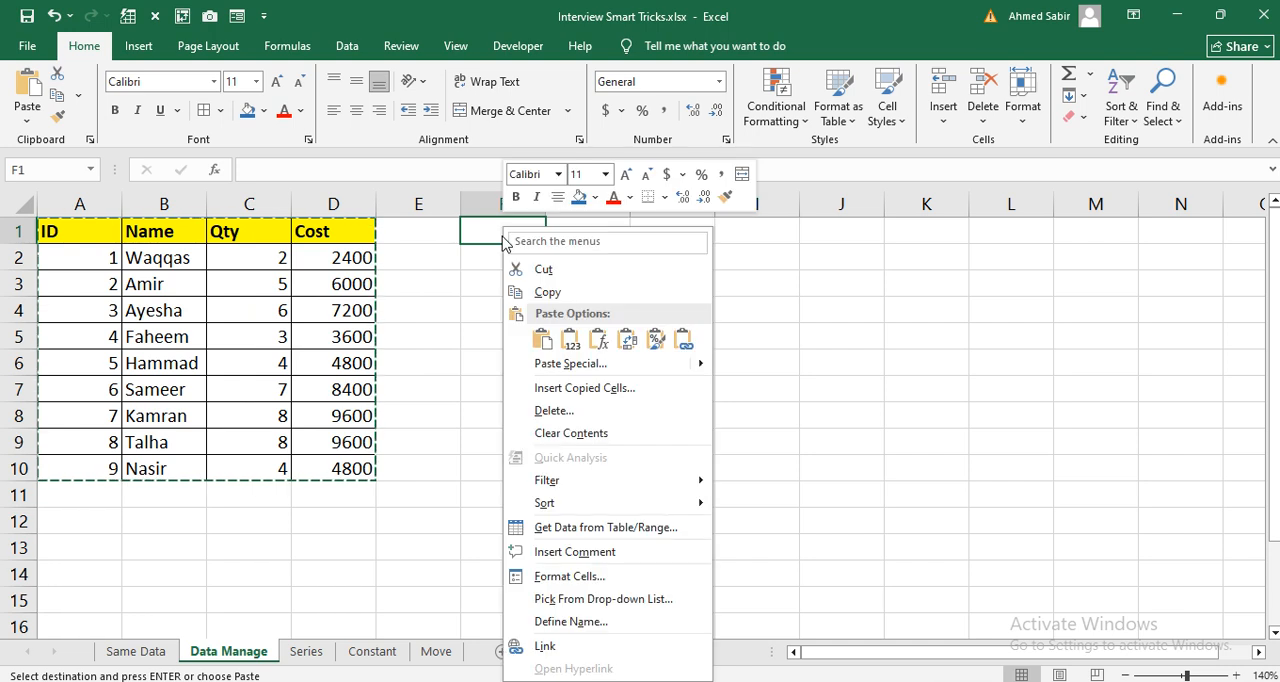
pyautogui.click(558, 365)
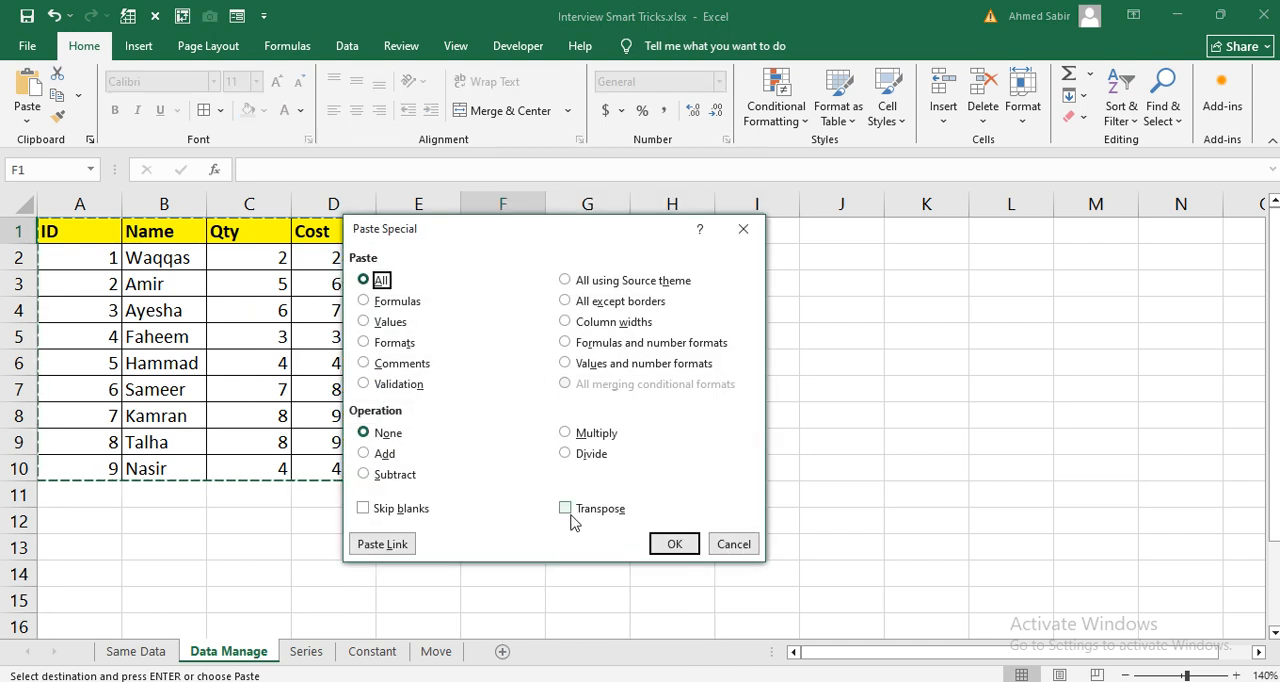
pyautogui.click(571, 516)
pyautogui.click(655, 546)
pyautogui.moveTo(462, 204); pyautogui.dragTo(398, 204)
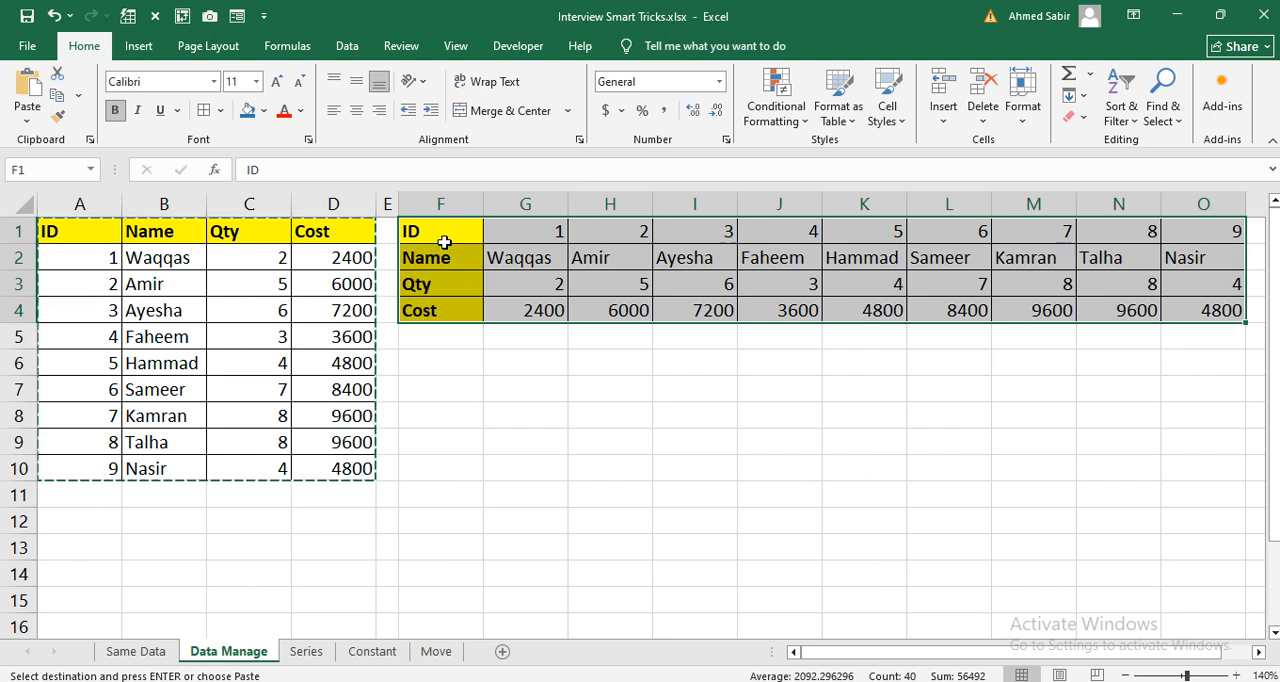
# Step: Review the horizontal table in F1:O4, and switch to the Series sheet
pyautogui.moveTo(444, 240); pyautogui.dragTo(922, 270)
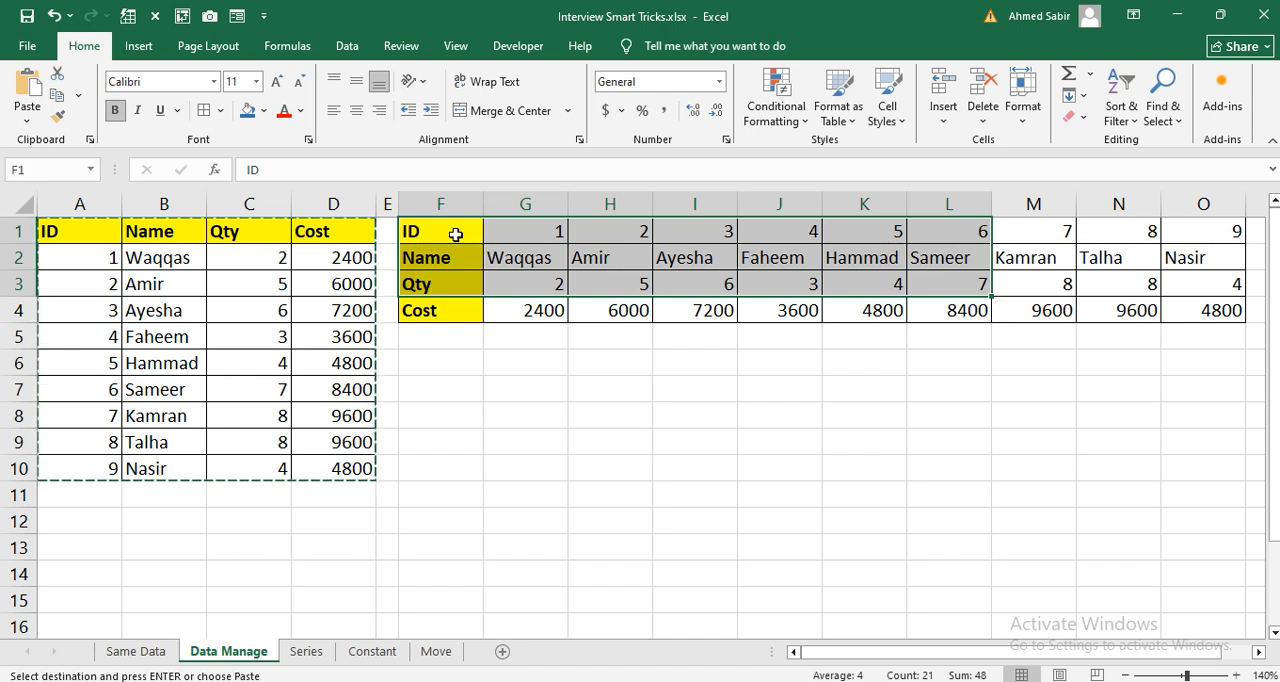
pyautogui.moveTo(455, 234); pyautogui.dragTo(1165, 310)
pyautogui.click(456, 440)
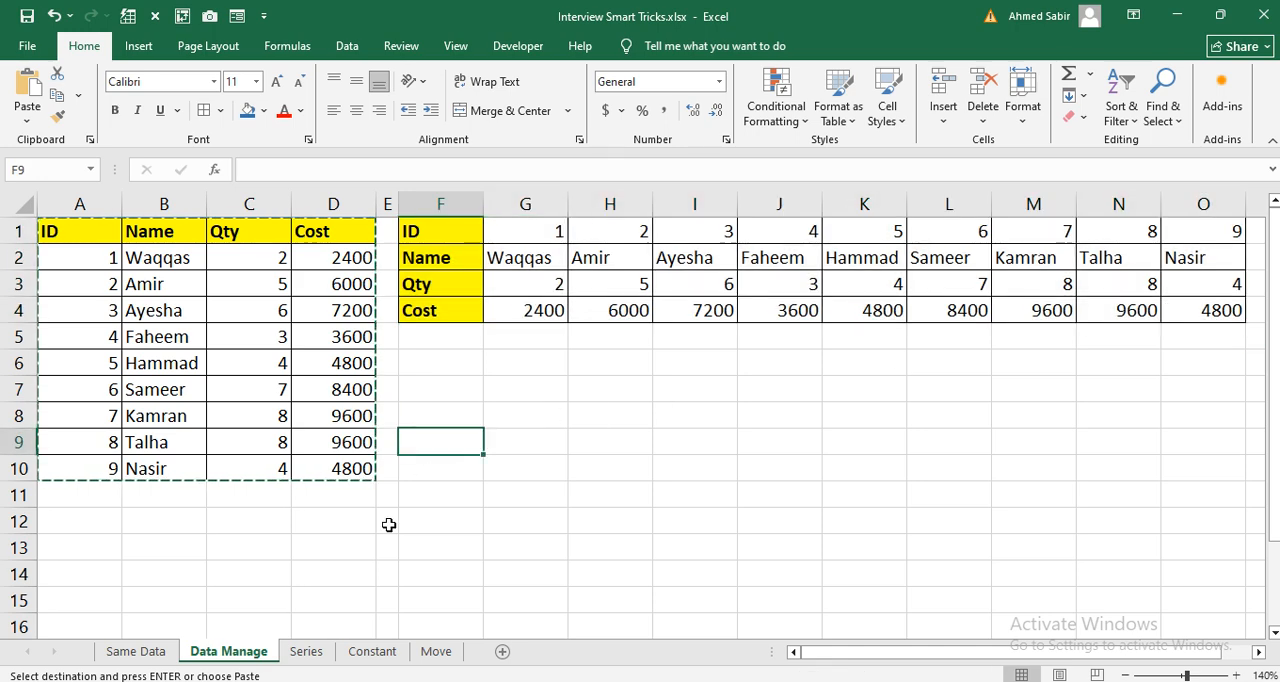
pyautogui.click(306, 651)
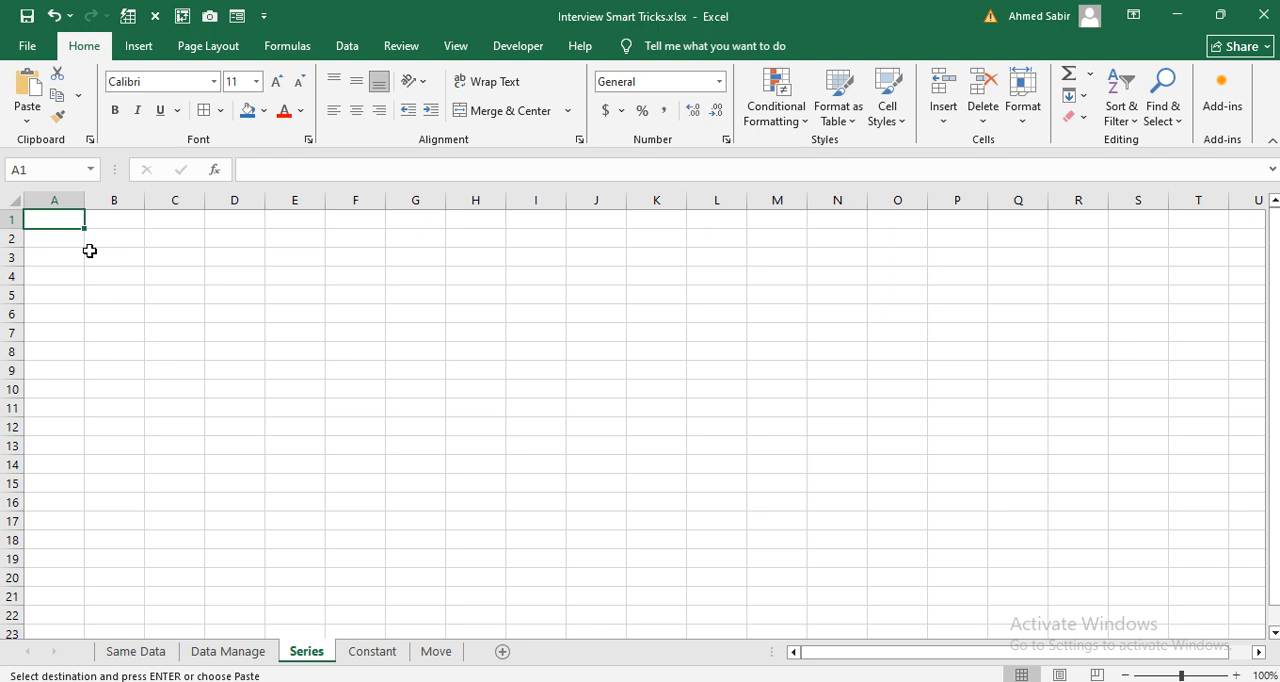
# Step: Enter 1 and 2 in cells A1:A2 and extend the number sequence down to A19
pyautogui.write('1')
pyautogui.press('Return')
pyautogui.write('2')
pyautogui.press('Return')
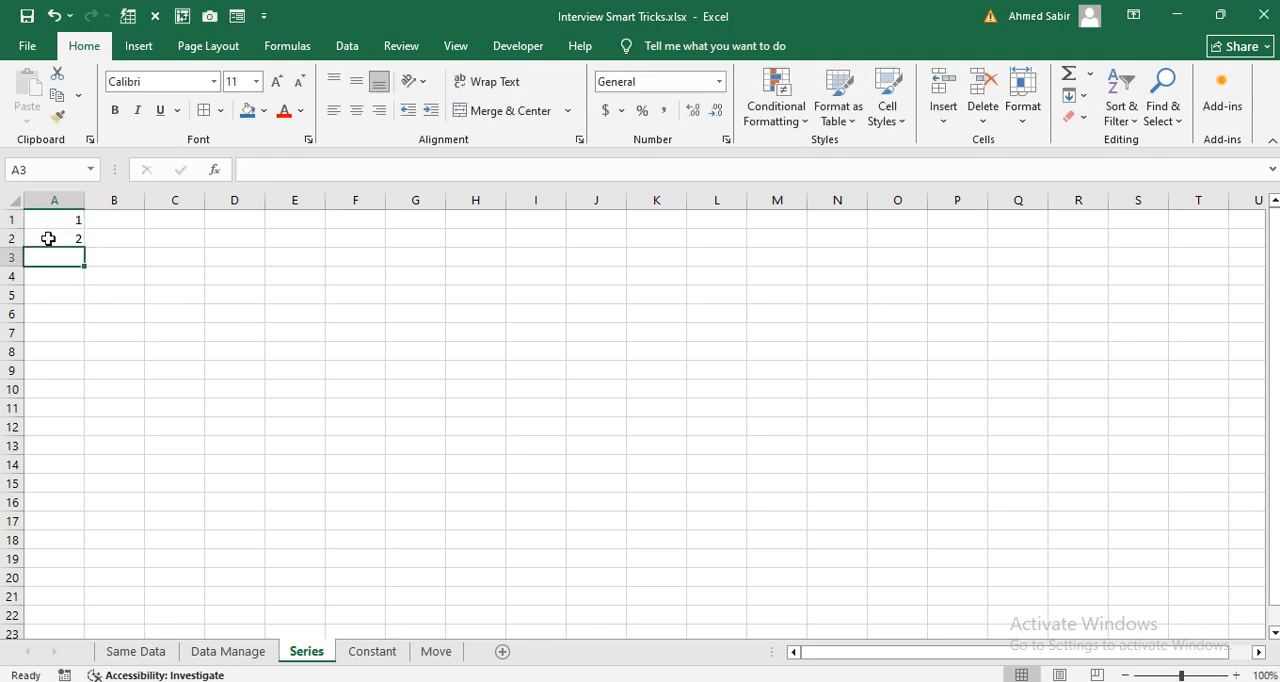
pyautogui.moveTo(51, 220); pyautogui.dragTo(64, 562)
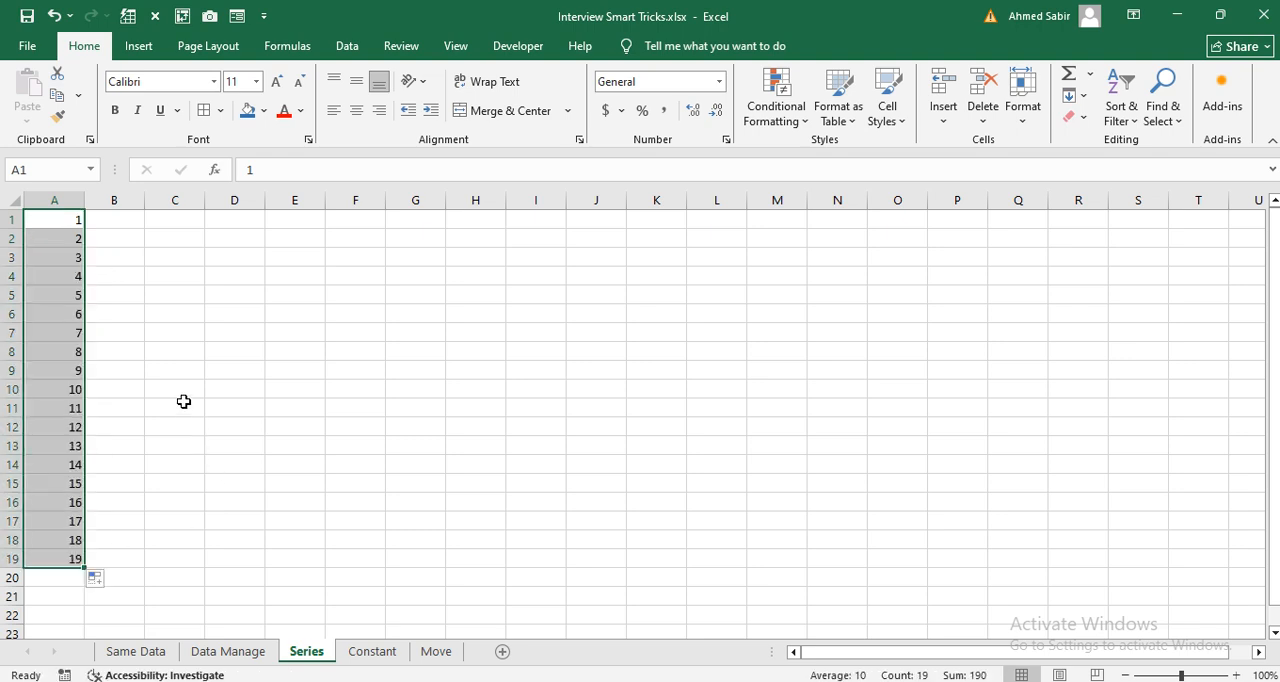
# Step: Undo the sequence fill and delete the starting numbers in A1:A2
pyautogui.hotkey('ctrl', 'z')
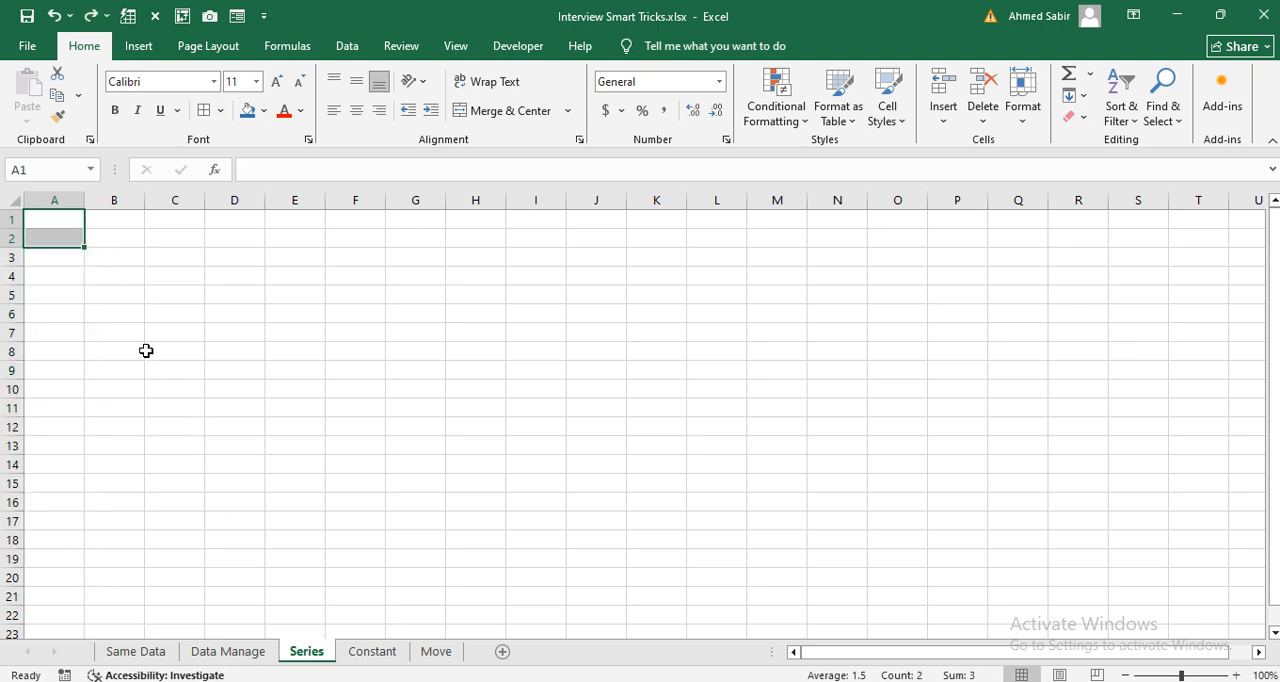
pyautogui.press('Delete')
pyautogui.click(140, 351)
# Step: Enter 1 in cell A1 as the starting value of the series
pyautogui.click(58, 224)
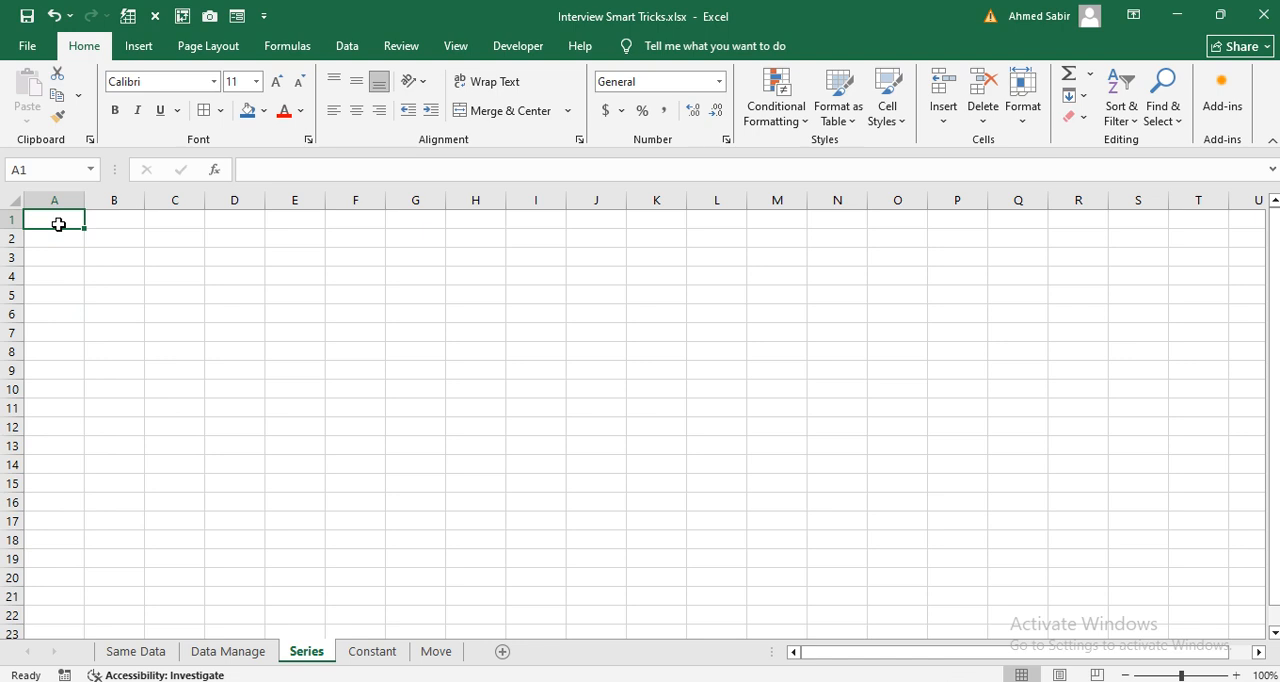
pyautogui.write('1')
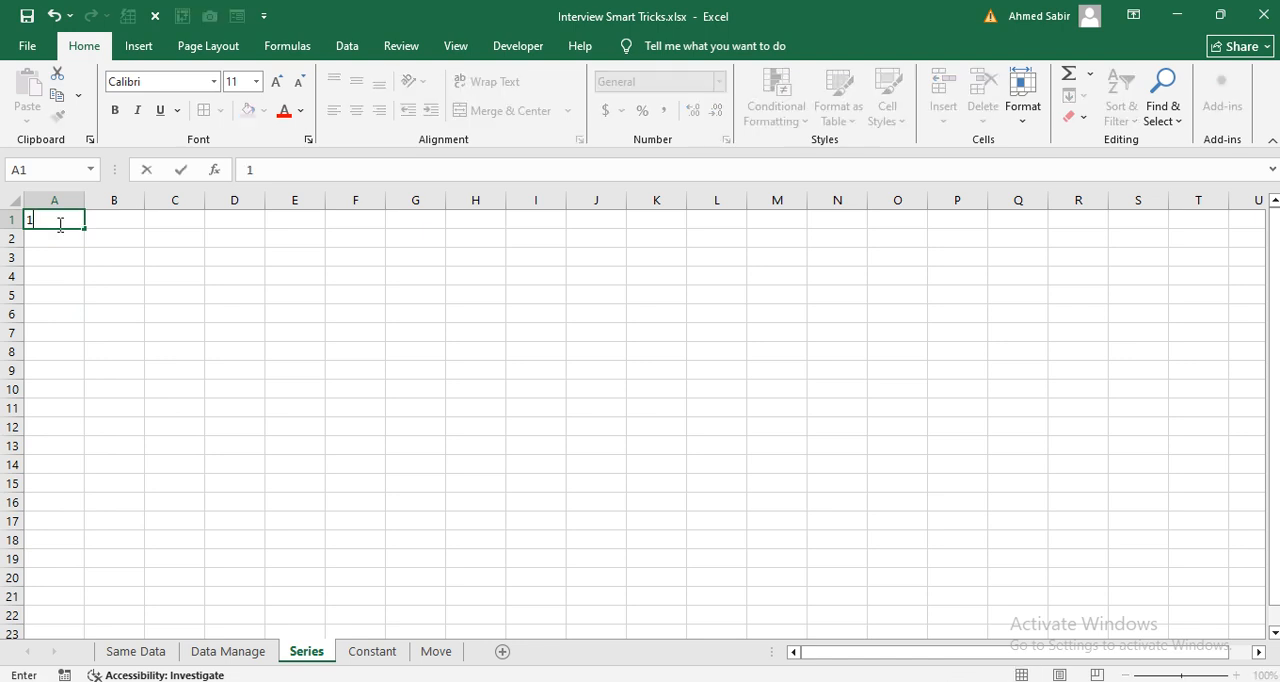
pyautogui.press('Return')
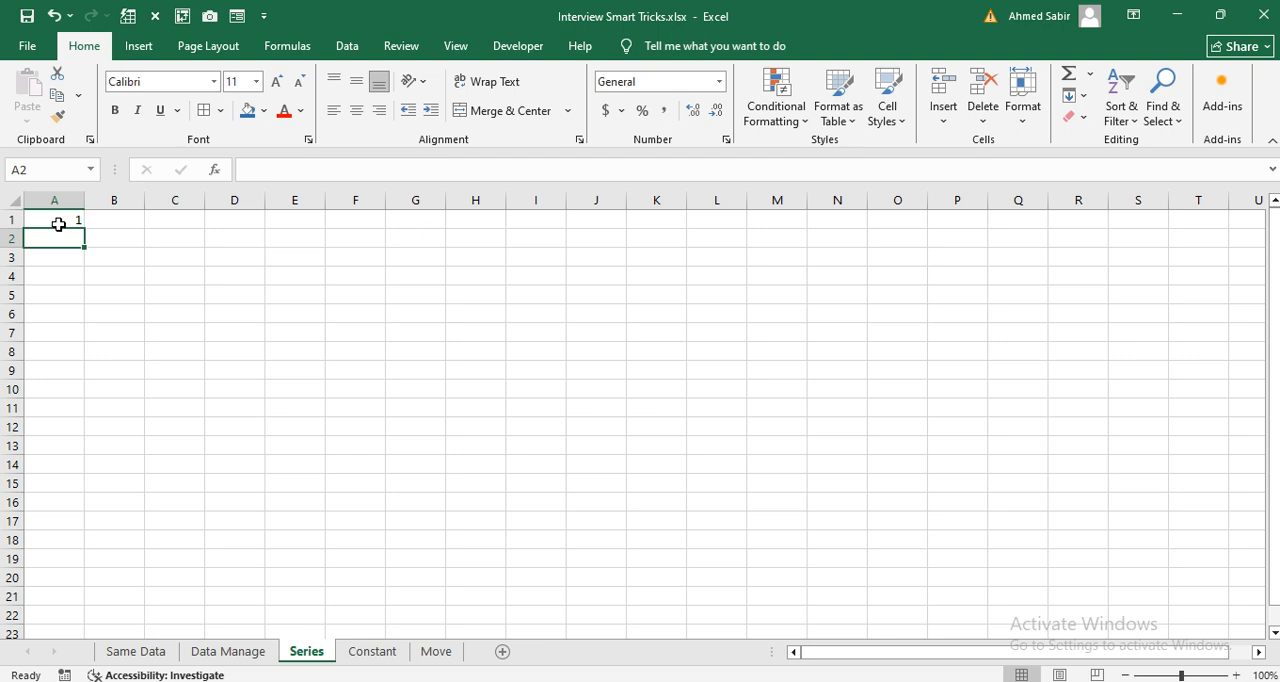
# Step: Fill a linear series down the column from A1 with step value 1 and stop value 30
pyautogui.click(58, 224)
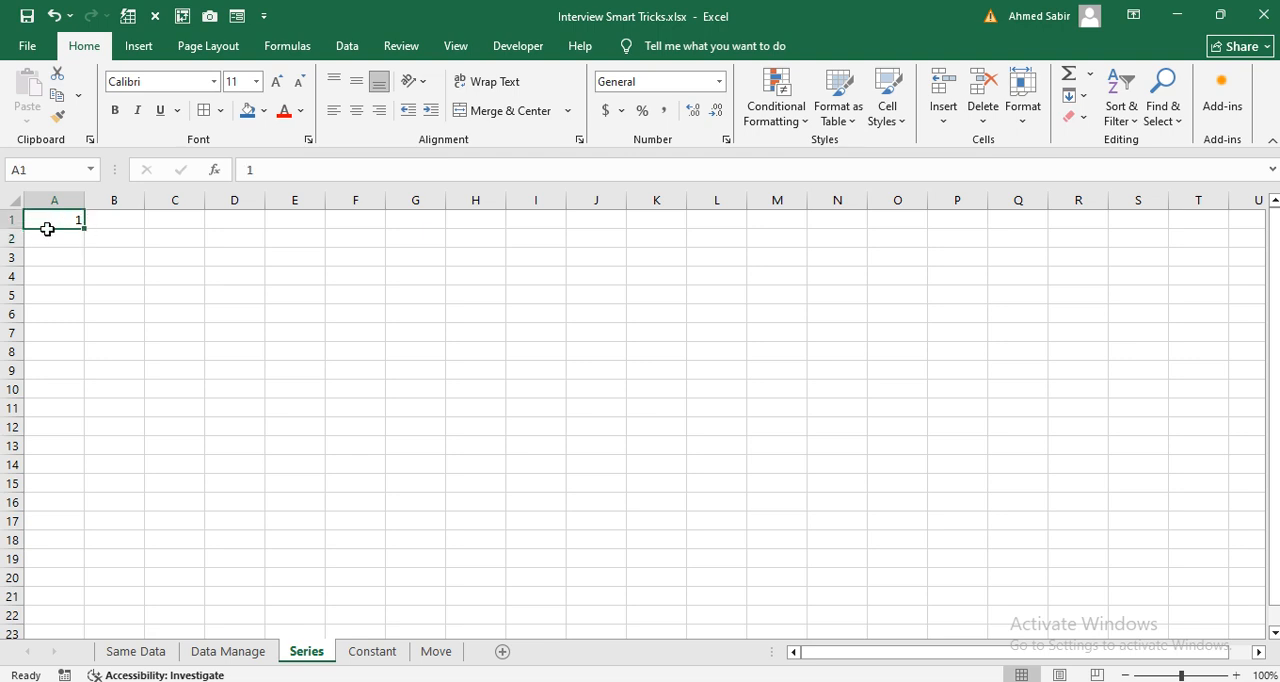
pyautogui.click(1074, 96)
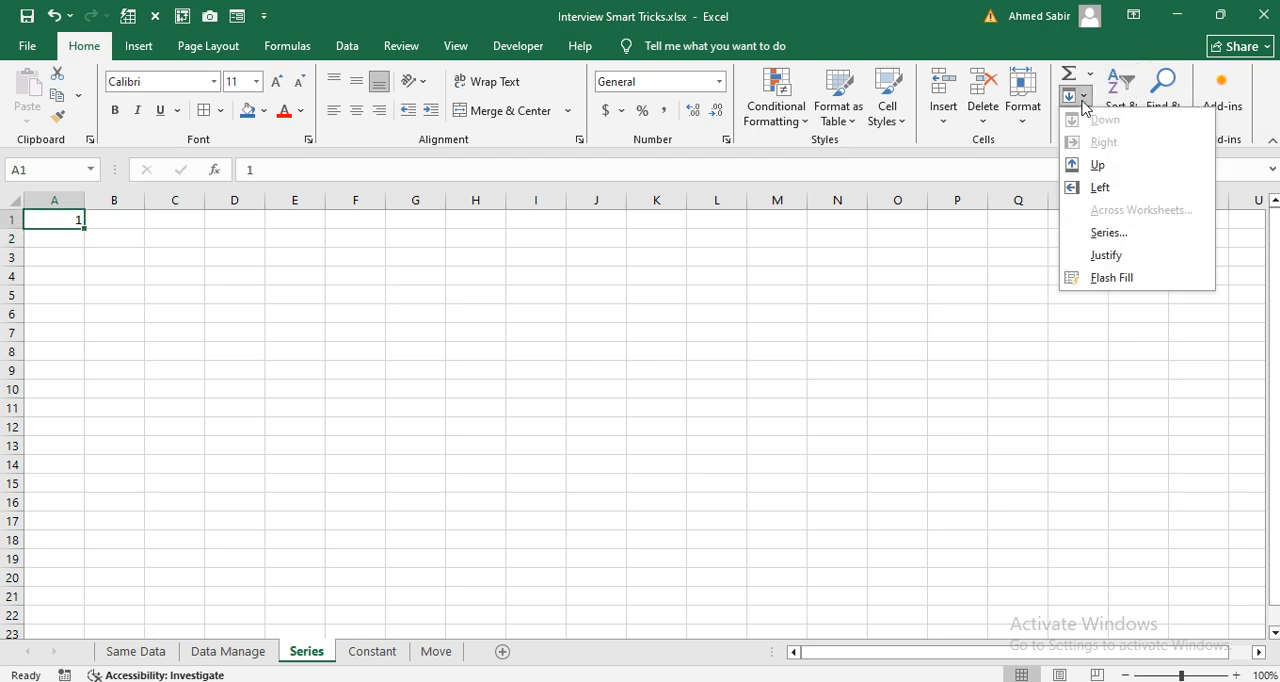
pyautogui.click(1143, 240)
pyautogui.moveTo(594, 223); pyautogui.dragTo(465, 220)
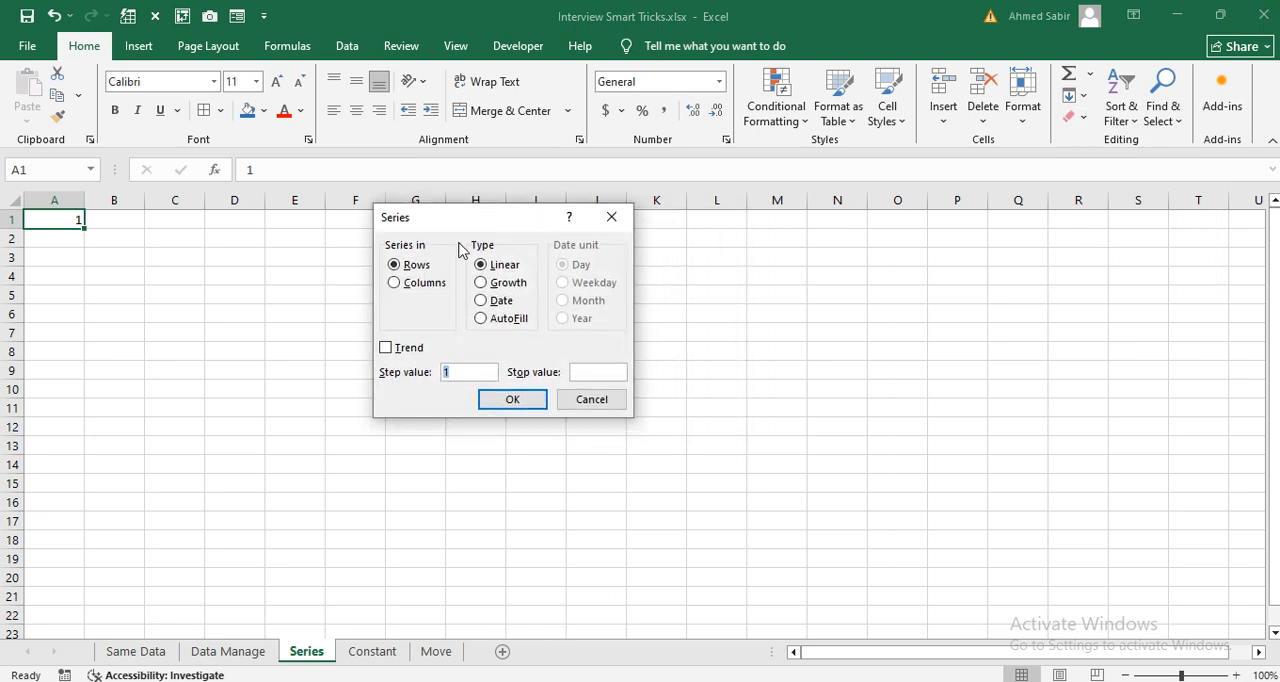
pyautogui.click(408, 287)
pyautogui.click(597, 372)
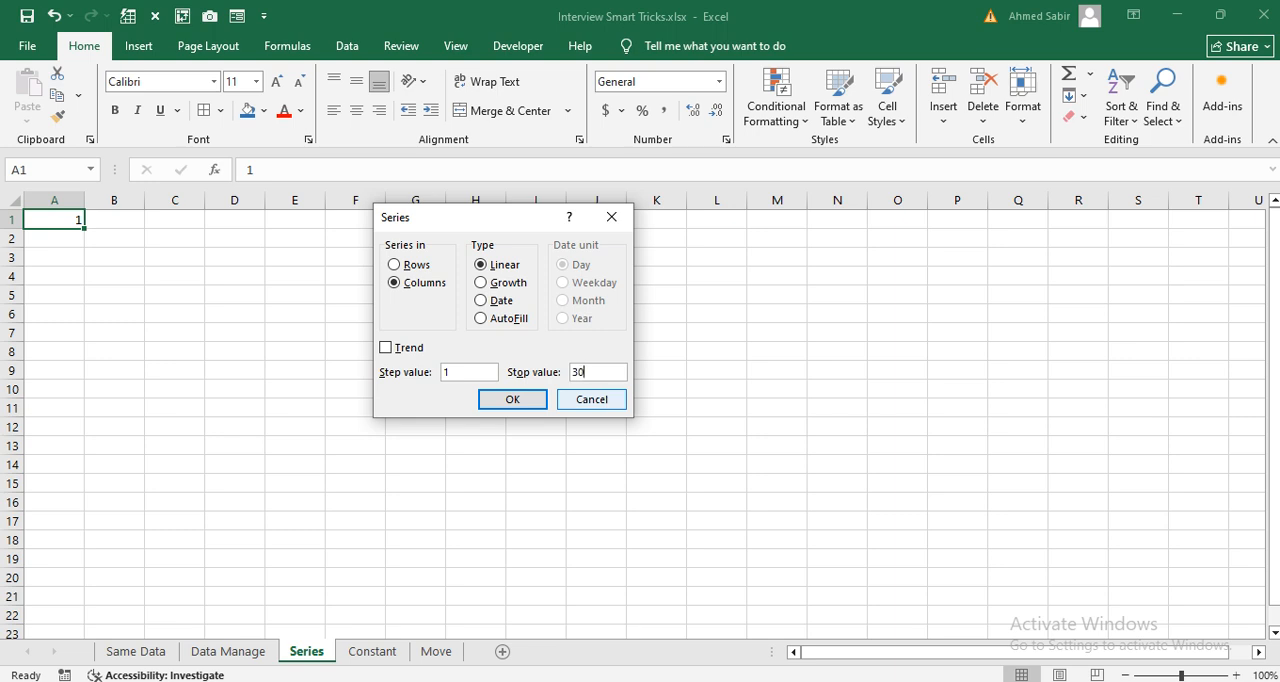
pyautogui.click(530, 401)
pyautogui.moveTo(1276, 297)
pyautogui.mouseDown()
pyautogui.moveTo(1270, 427)
pyautogui.moveTo(1269, 277)
pyautogui.mouseUp()
# Step: Switch to the Constant sheet and widen the empty column B
pyautogui.click(370, 651)
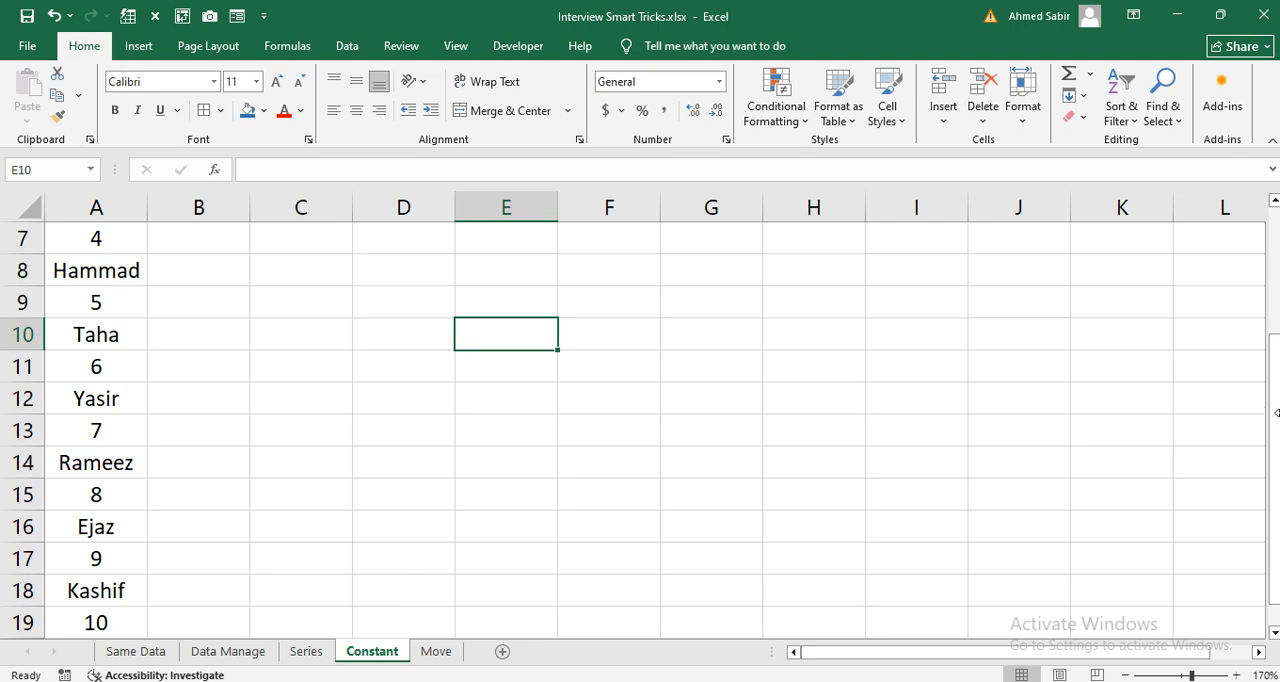
pyautogui.moveTo(1274, 375); pyautogui.dragTo(1275, 268)
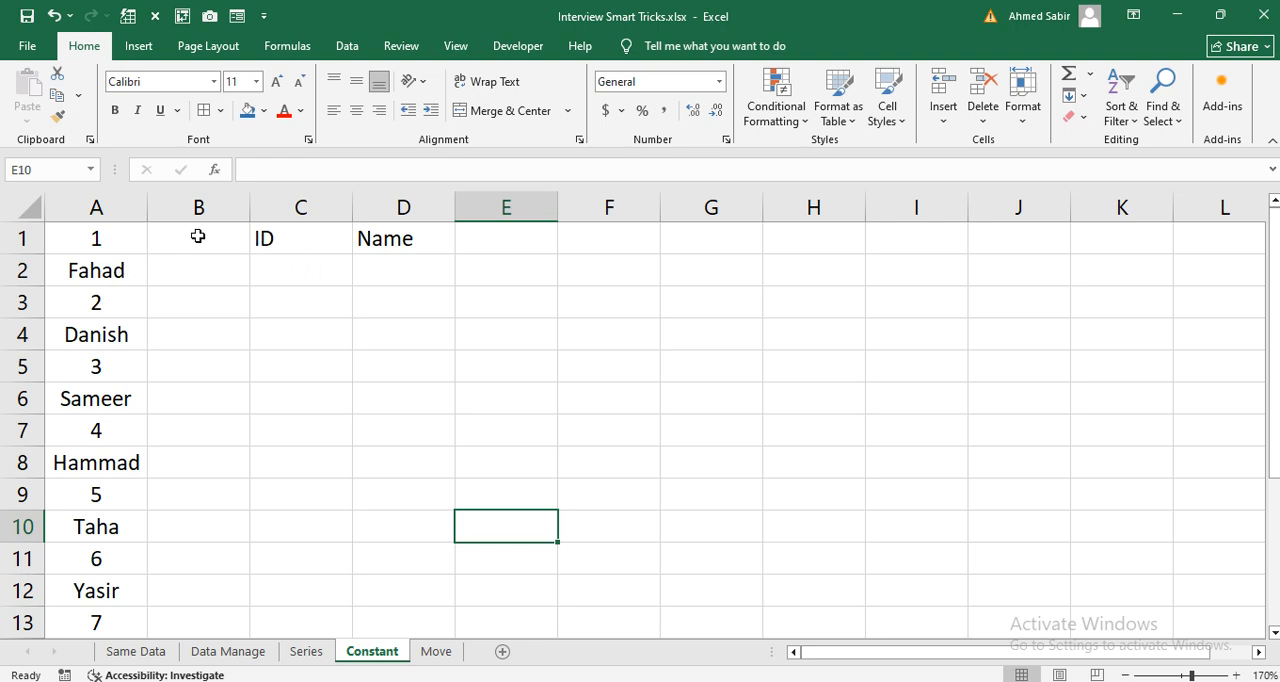
pyautogui.moveTo(253, 207); pyautogui.dragTo(371, 207)
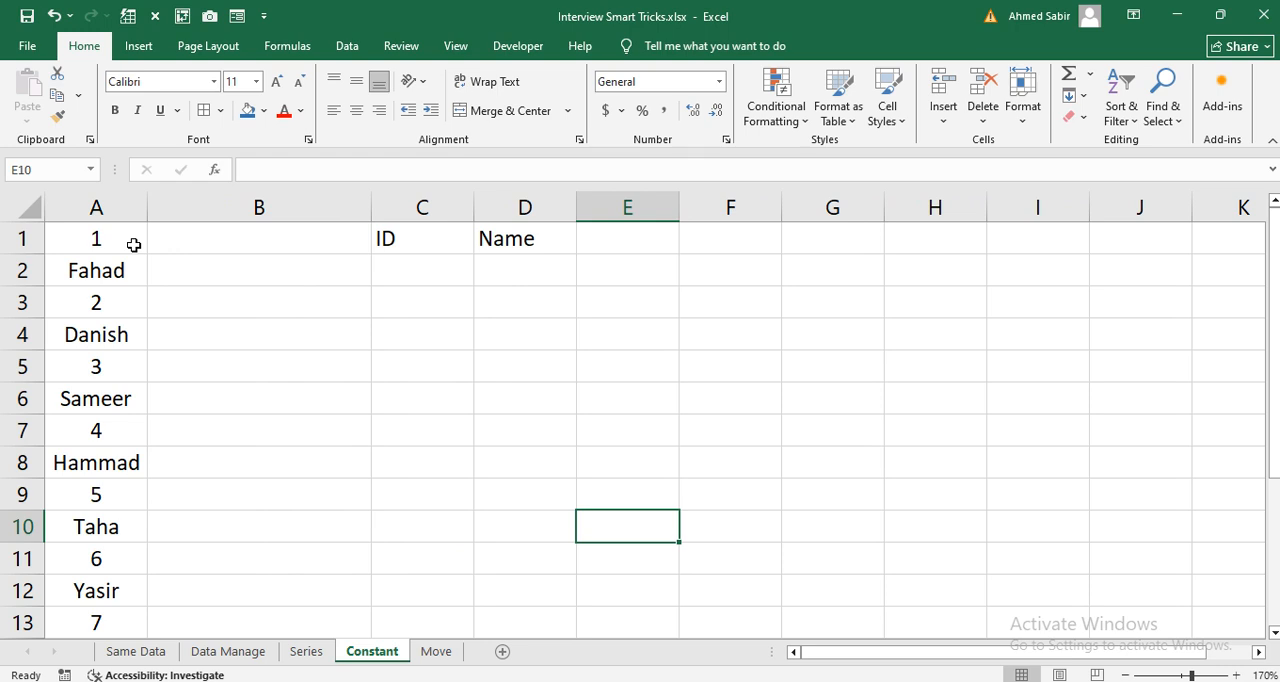
# Step: Examine how ID numbers and names alternate down column A
pyautogui.click(126, 245)
pyautogui.click(114, 268)
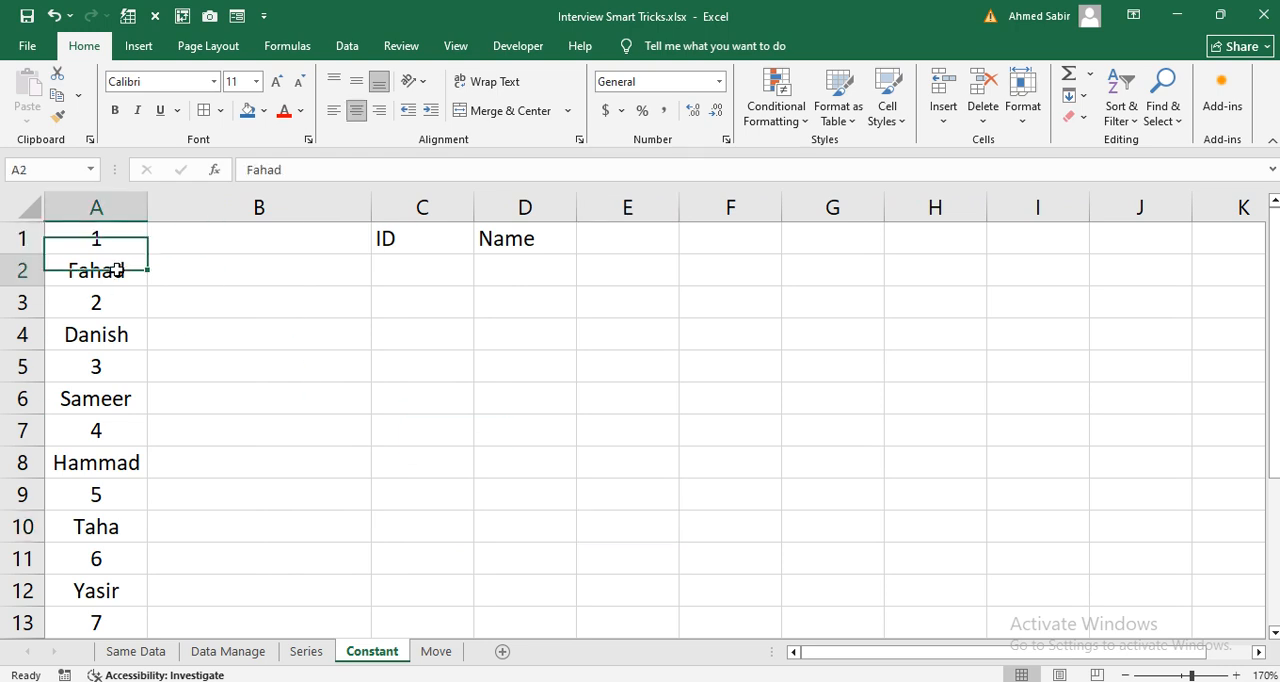
pyautogui.click(109, 302)
pyautogui.click(109, 332)
pyautogui.click(121, 367)
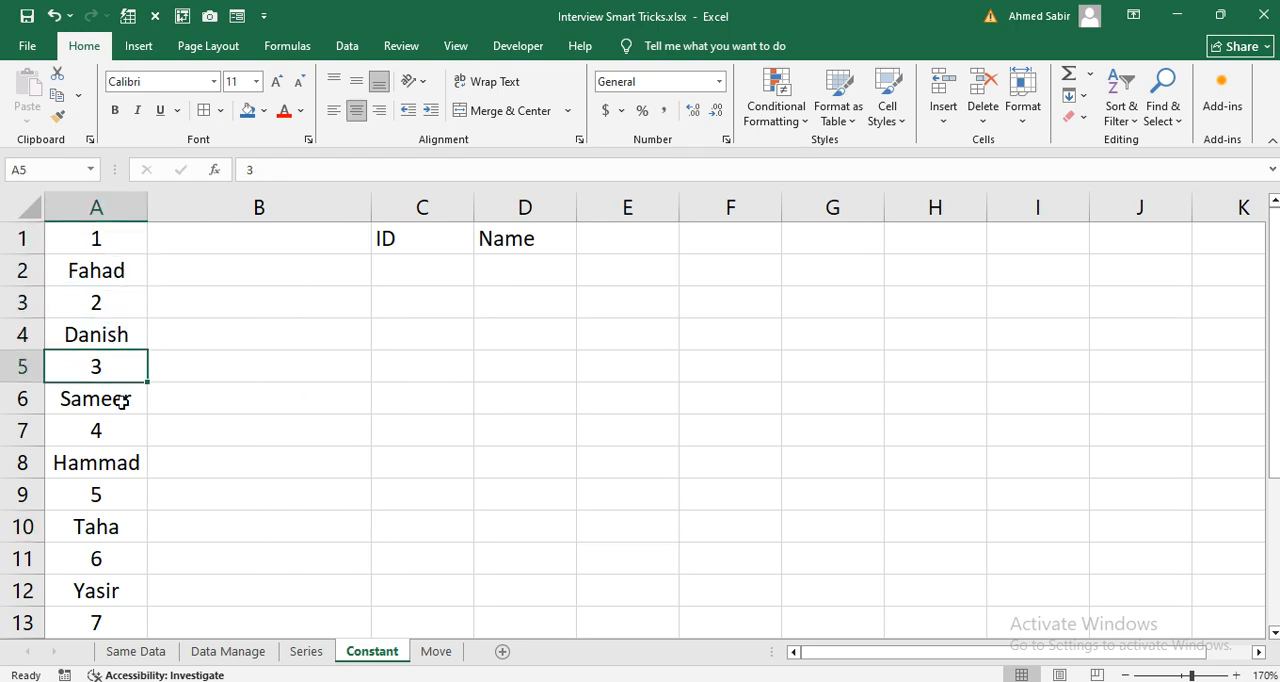
pyautogui.click(120, 401)
pyautogui.moveTo(1273, 300); pyautogui.dragTo(614, 294)
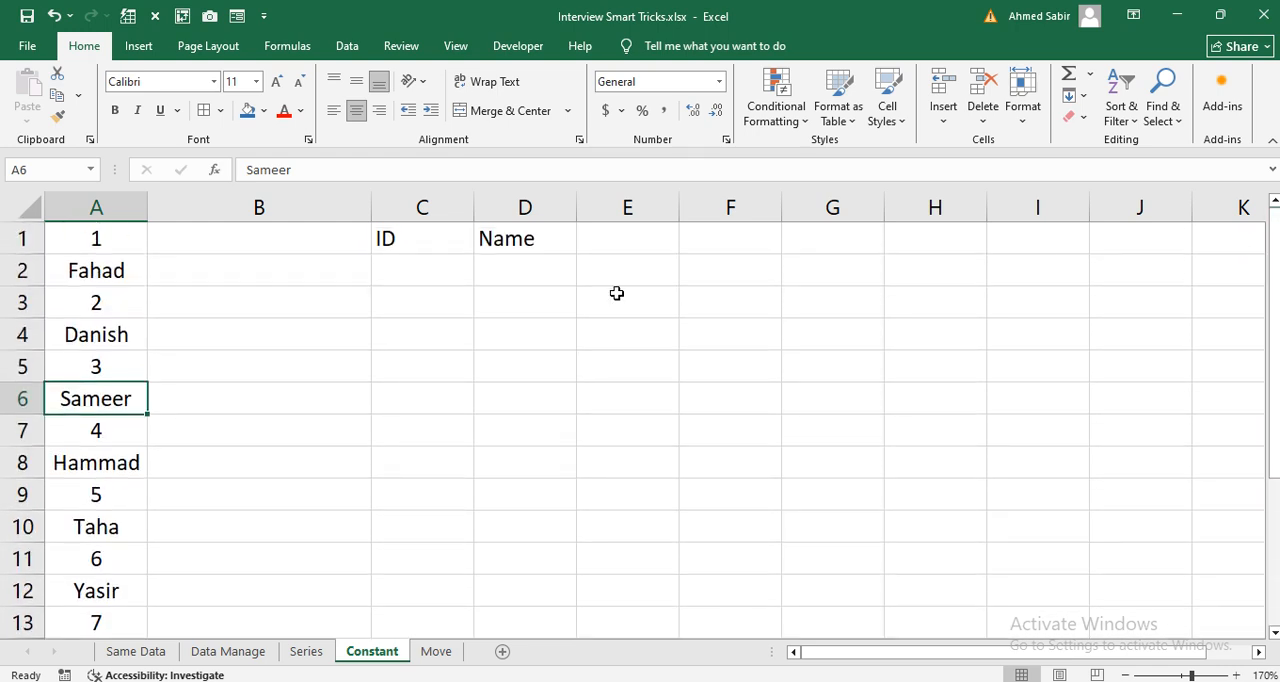
# Step: Enter the IDs 1 and 2 under the ID heading in cells C2:C3
pyautogui.click(427, 261)
pyautogui.write('1')
pyautogui.press('Return')
pyautogui.write('2')
pyautogui.press('Return')
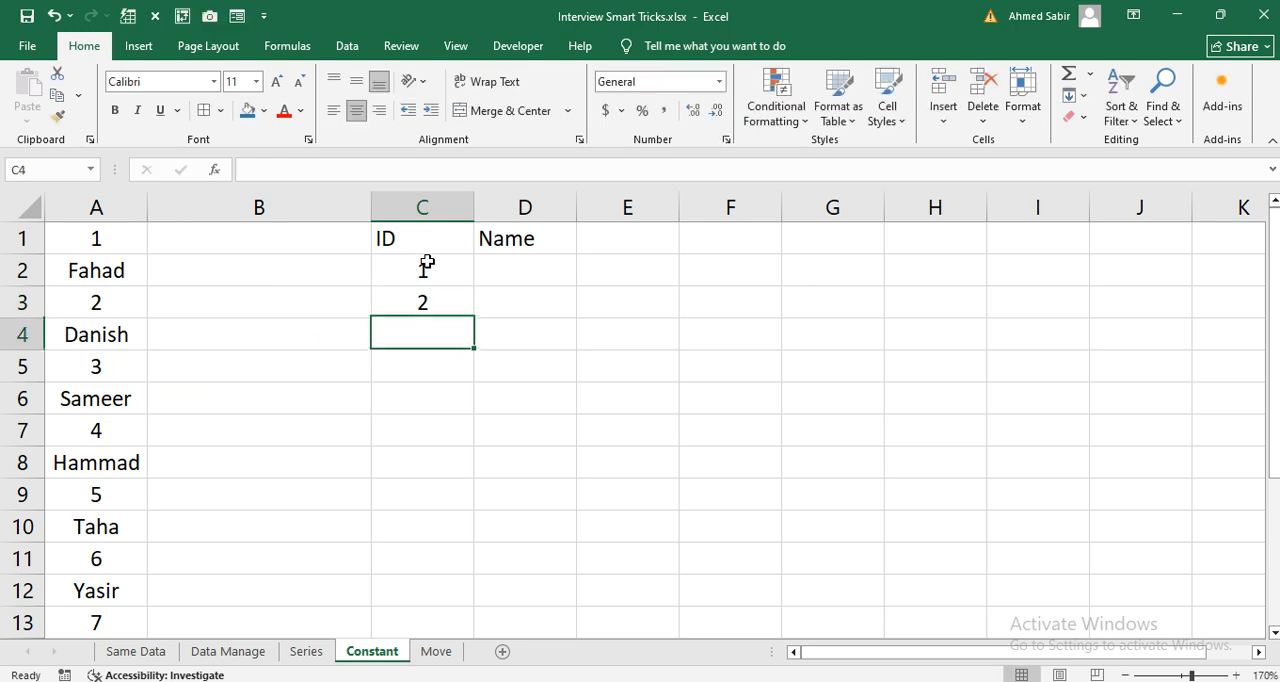
# Step: Enter the names belonging to IDs 1 and 2 under the Name heading in cells D2:D3
pyautogui.click(537, 265)
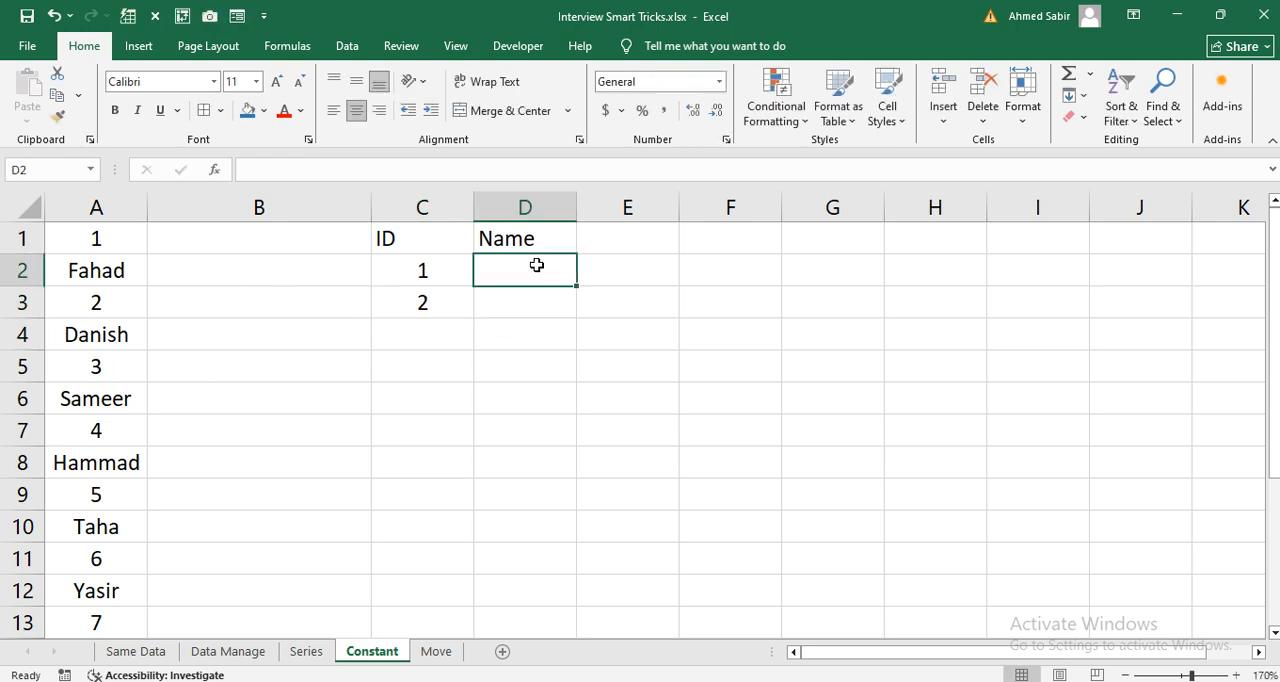
pyautogui.write('Fahad')
pyautogui.press('Return')
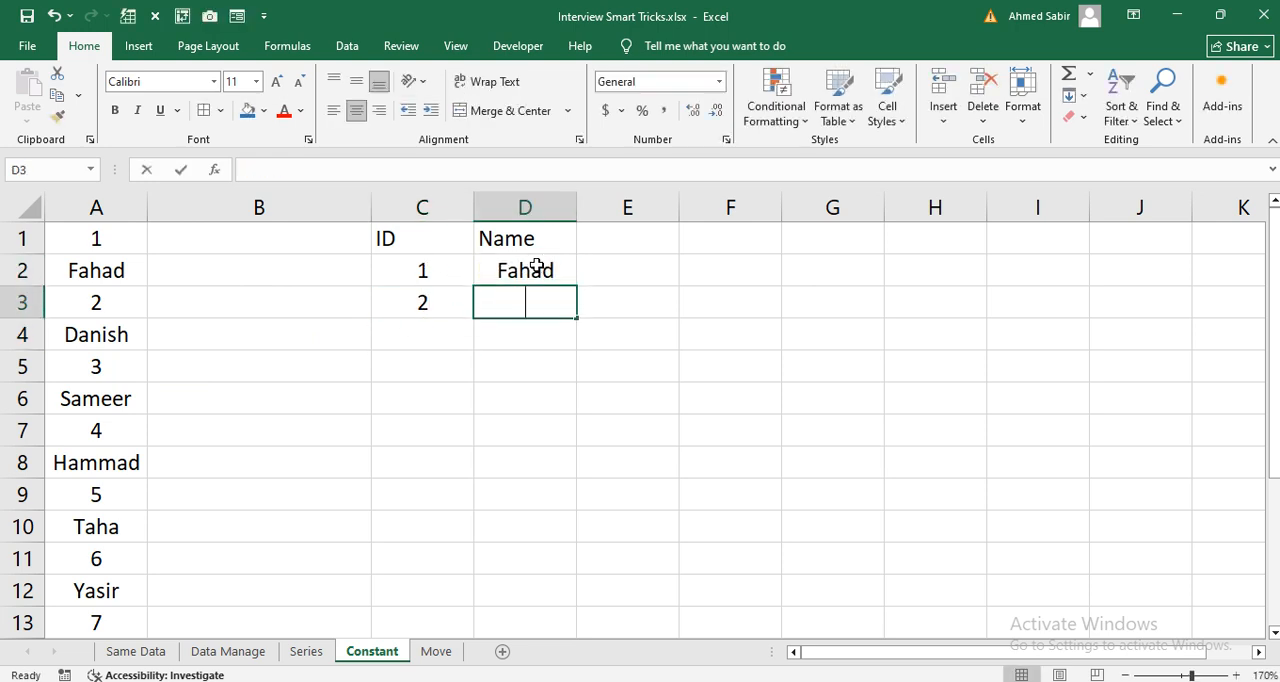
pyautogui.write('Danish')
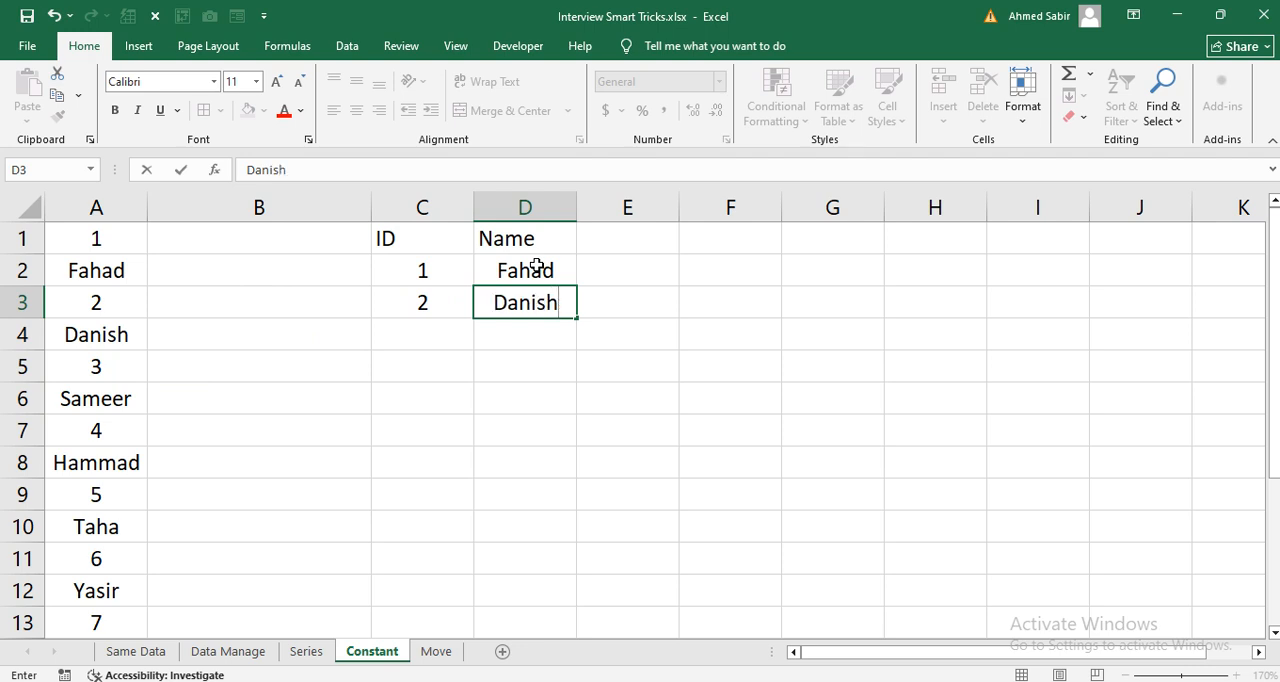
pyautogui.press('Return')
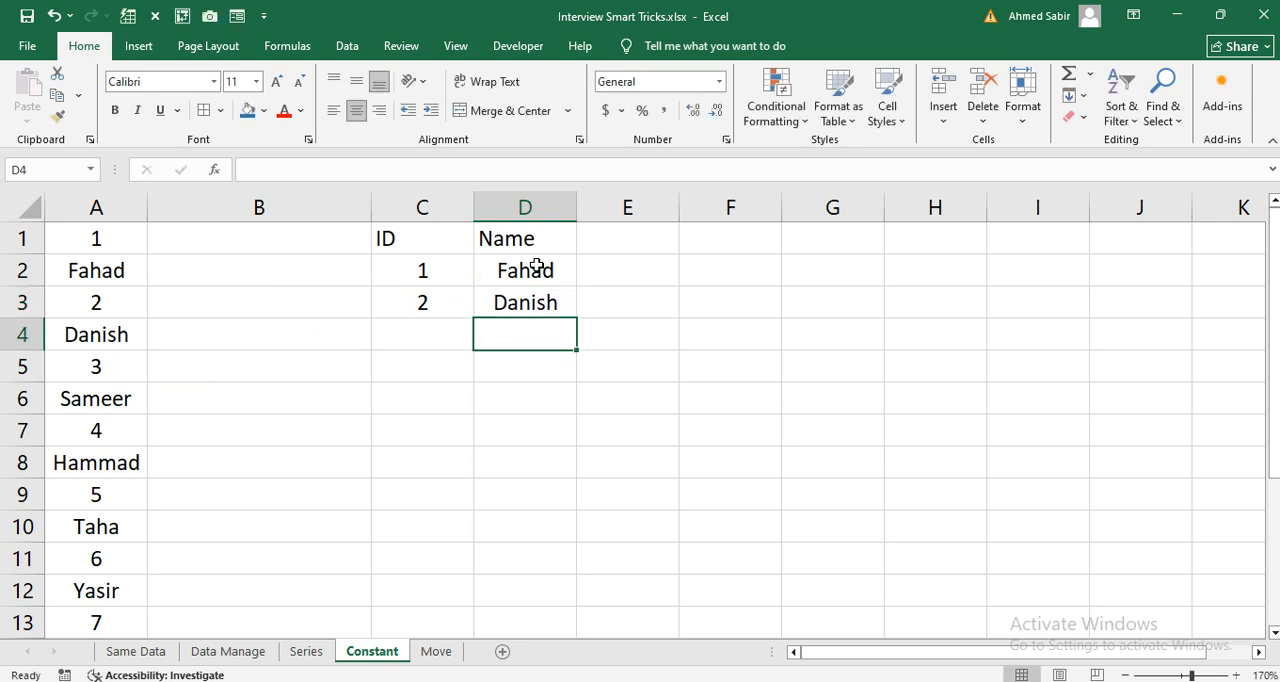
# Step: Delete the sample IDs and names from the range C2:D3
pyautogui.moveTo(463, 266); pyautogui.dragTo(526, 309)
pyautogui.press('Delete')
pyautogui.click(502, 350)
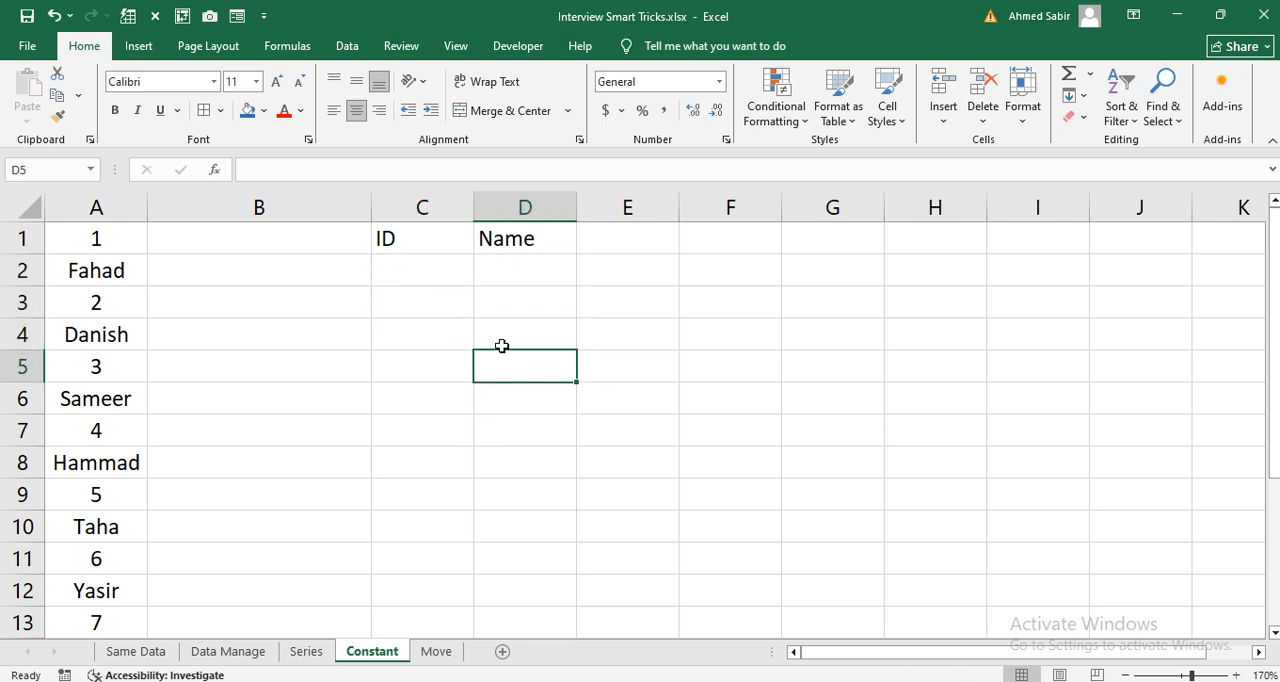
pyautogui.click(116, 246)
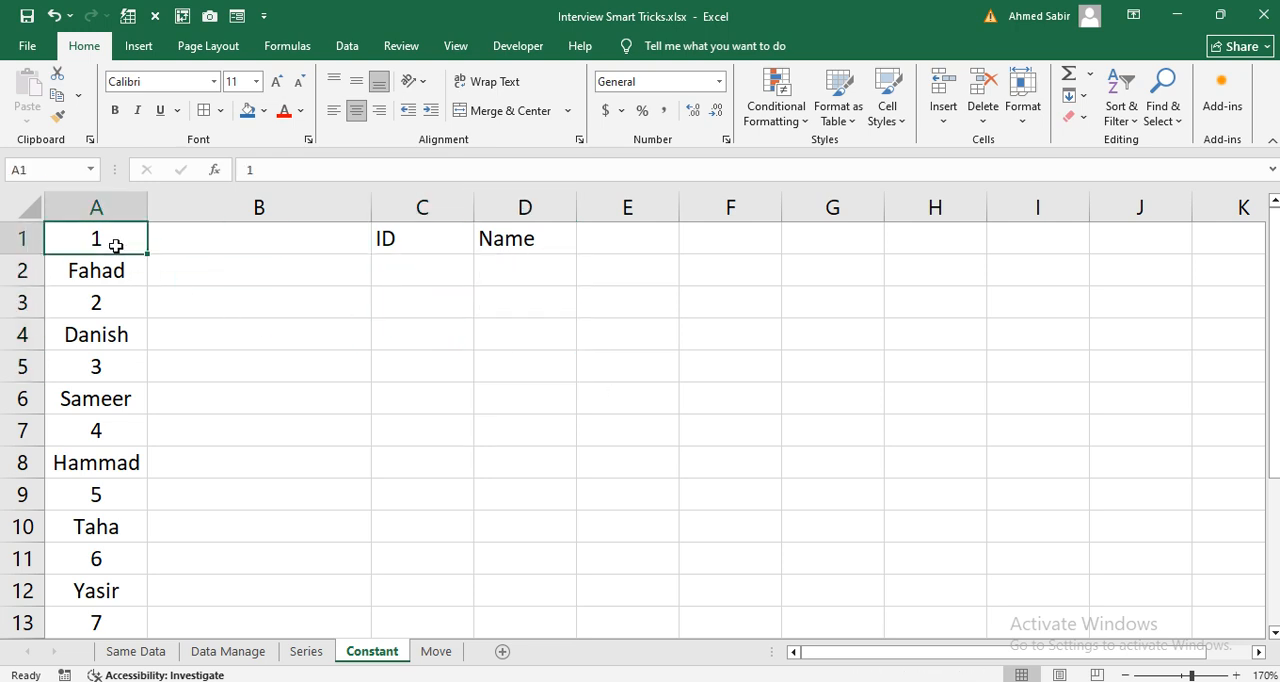
# Step: Select only the numeric constants in the mixed list A1:A20, excluding text, logicals and errors
pyautogui.hotkey('ctrl', 'shift', 'Down')
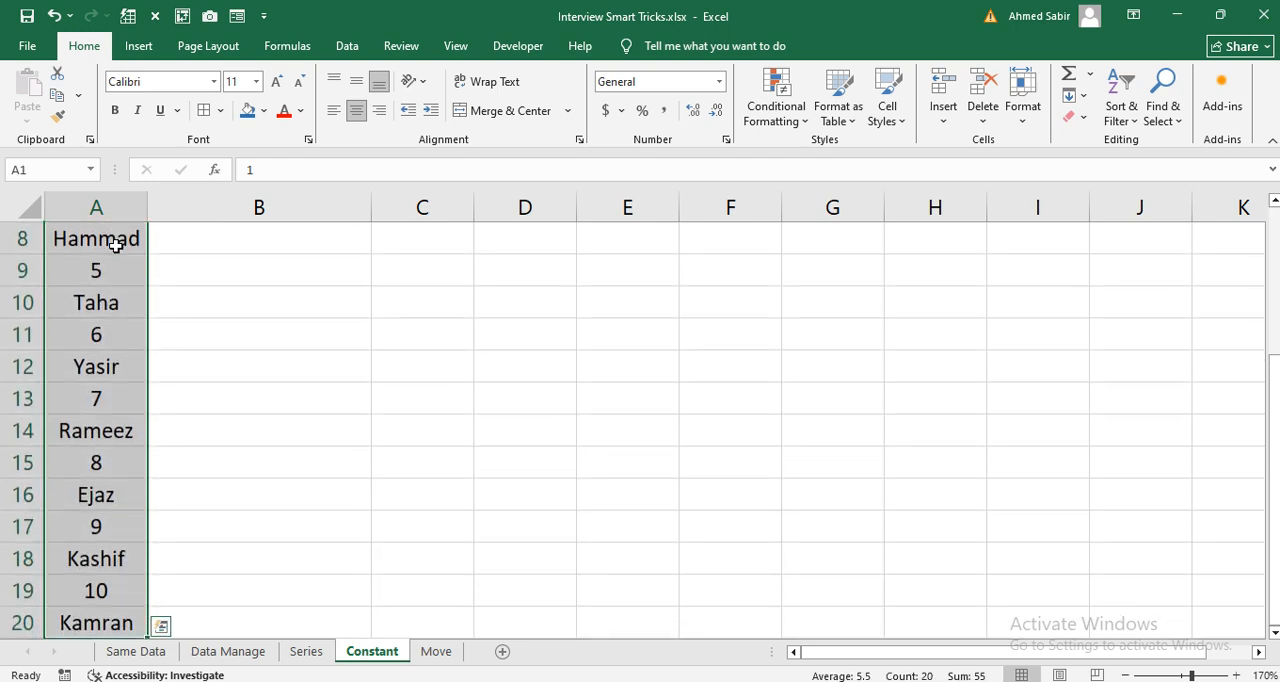
pyautogui.scroll(2, 225, 350)
pyautogui.scroll(1, 177, 337)
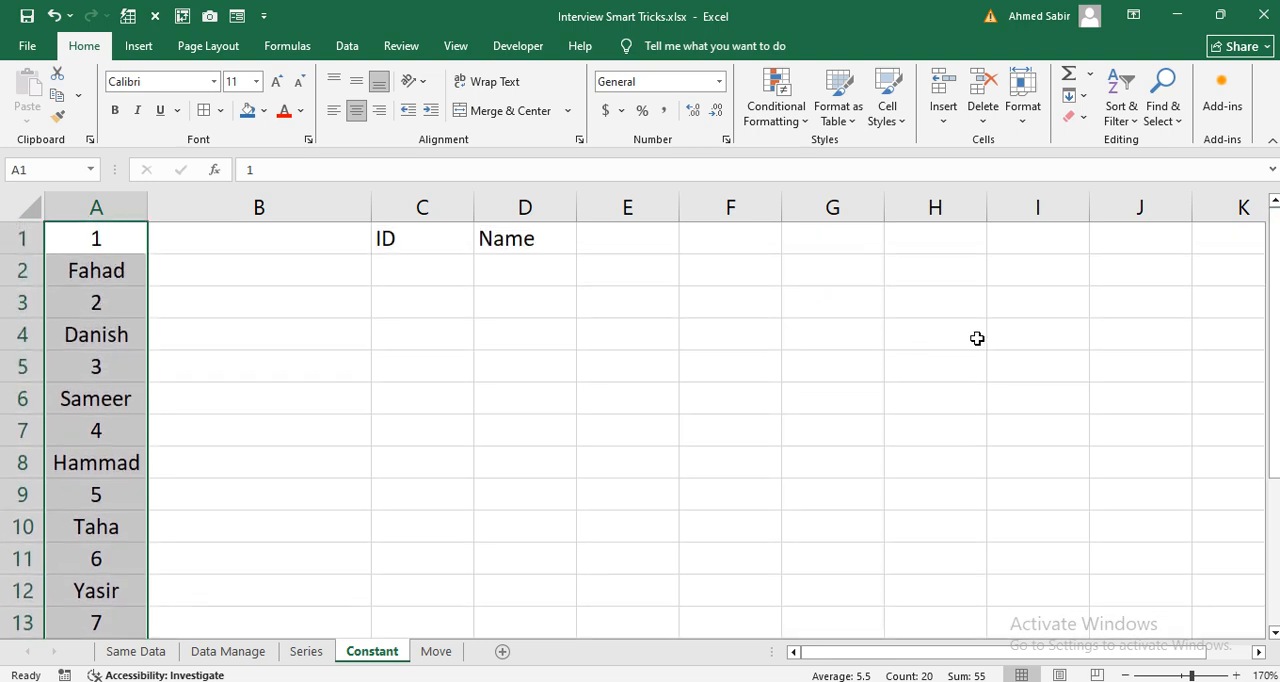
pyautogui.hotkey('ctrl', 'g')
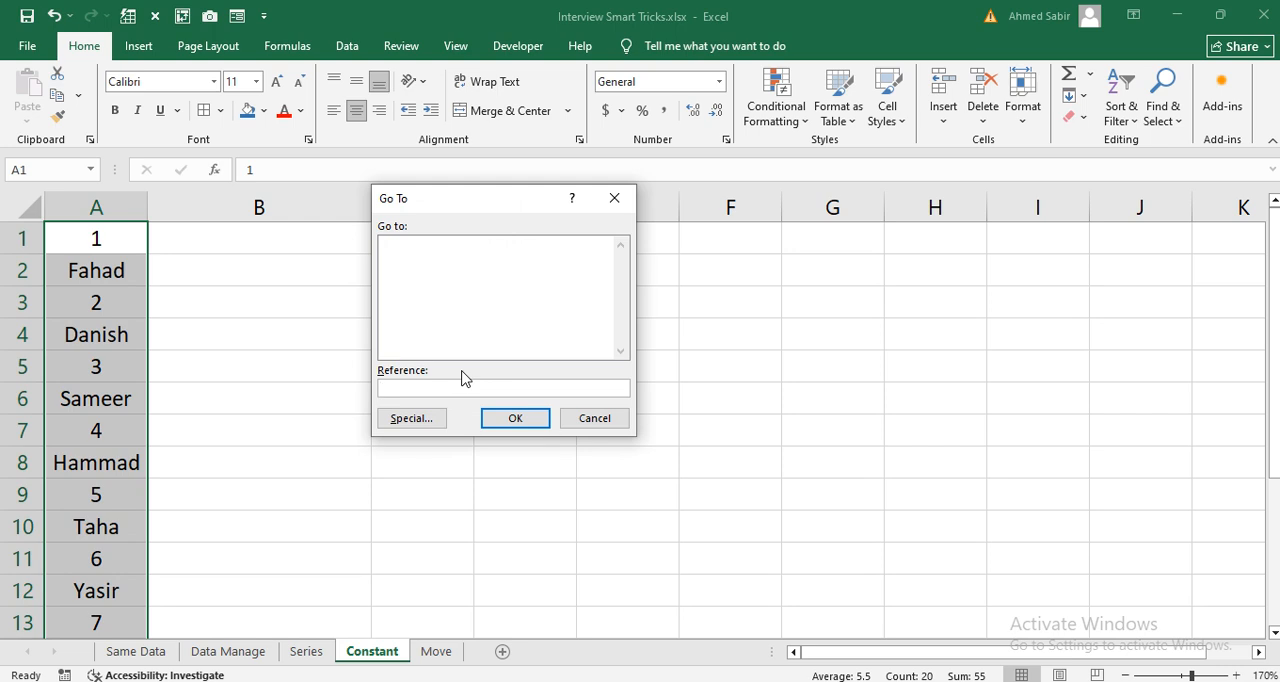
pyautogui.click(411, 420)
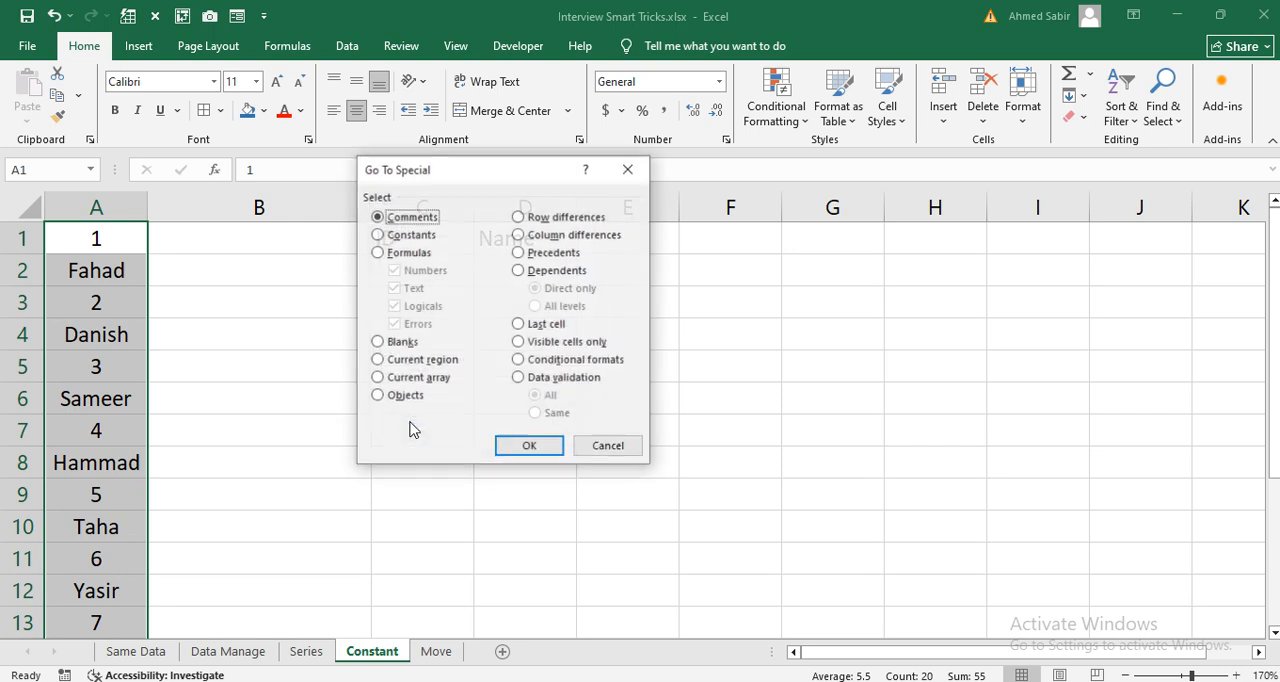
pyautogui.click(396, 238)
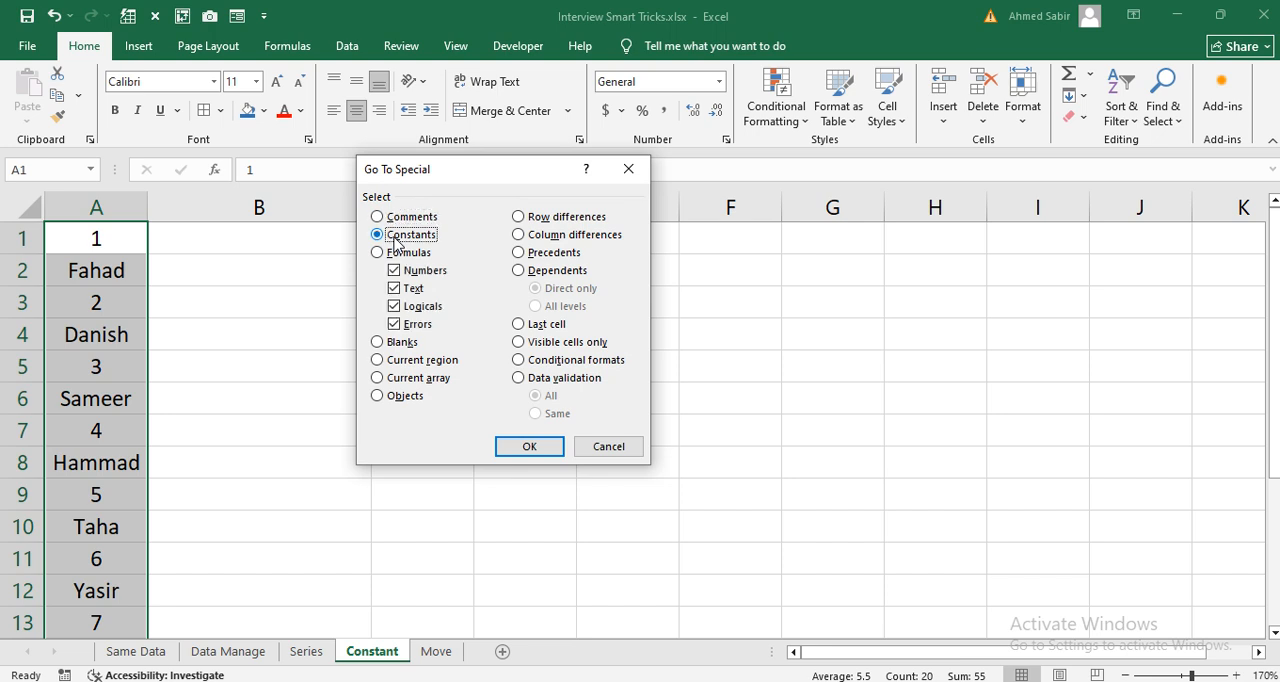
pyautogui.click(396, 327)
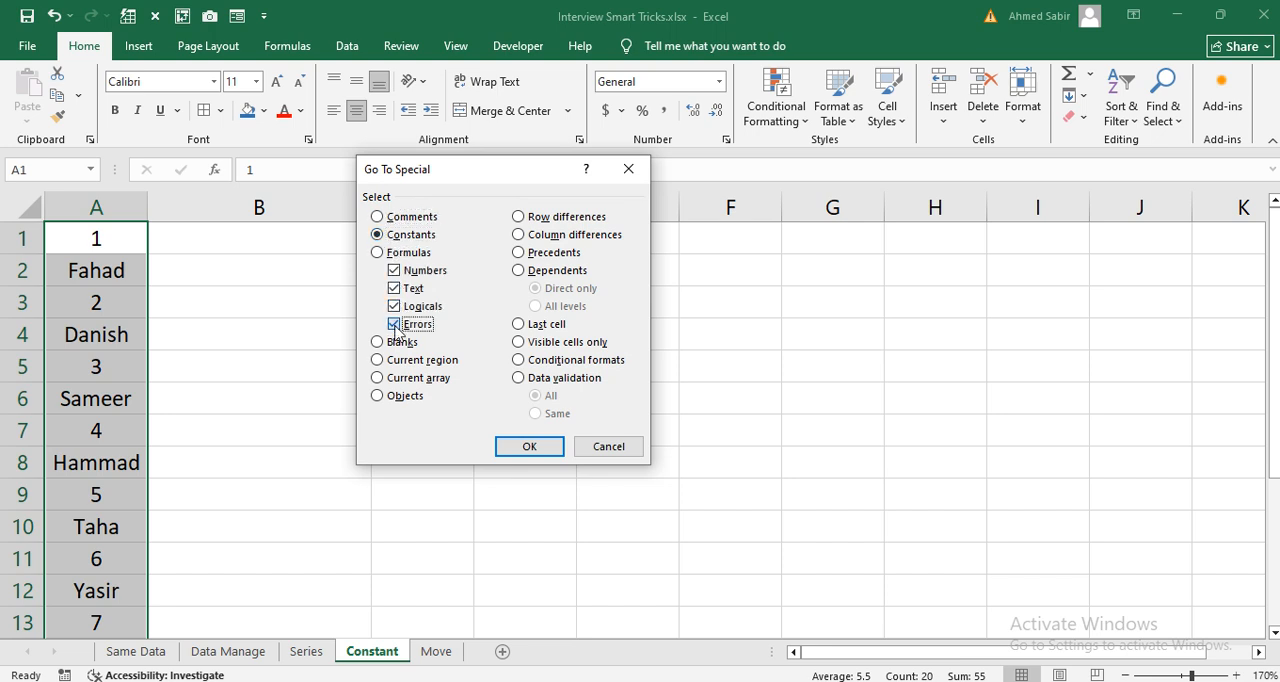
pyautogui.click(396, 325)
pyautogui.click(395, 306)
pyautogui.click(395, 288)
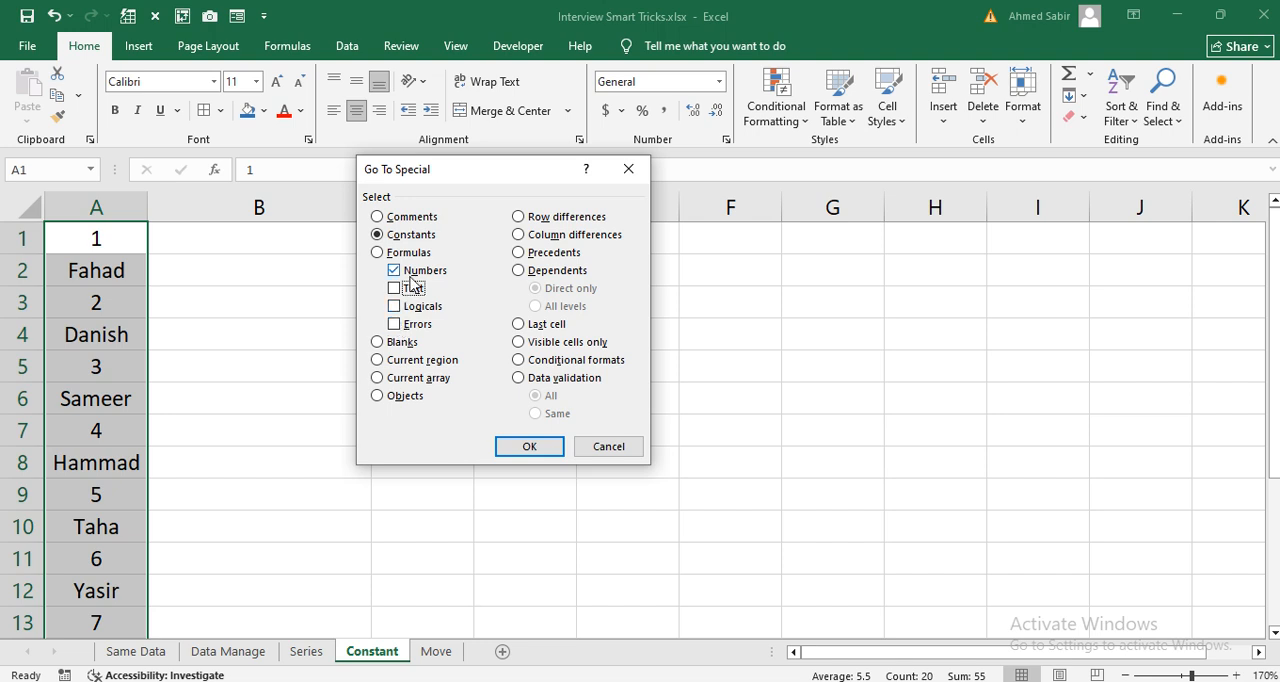
pyautogui.click(515, 447)
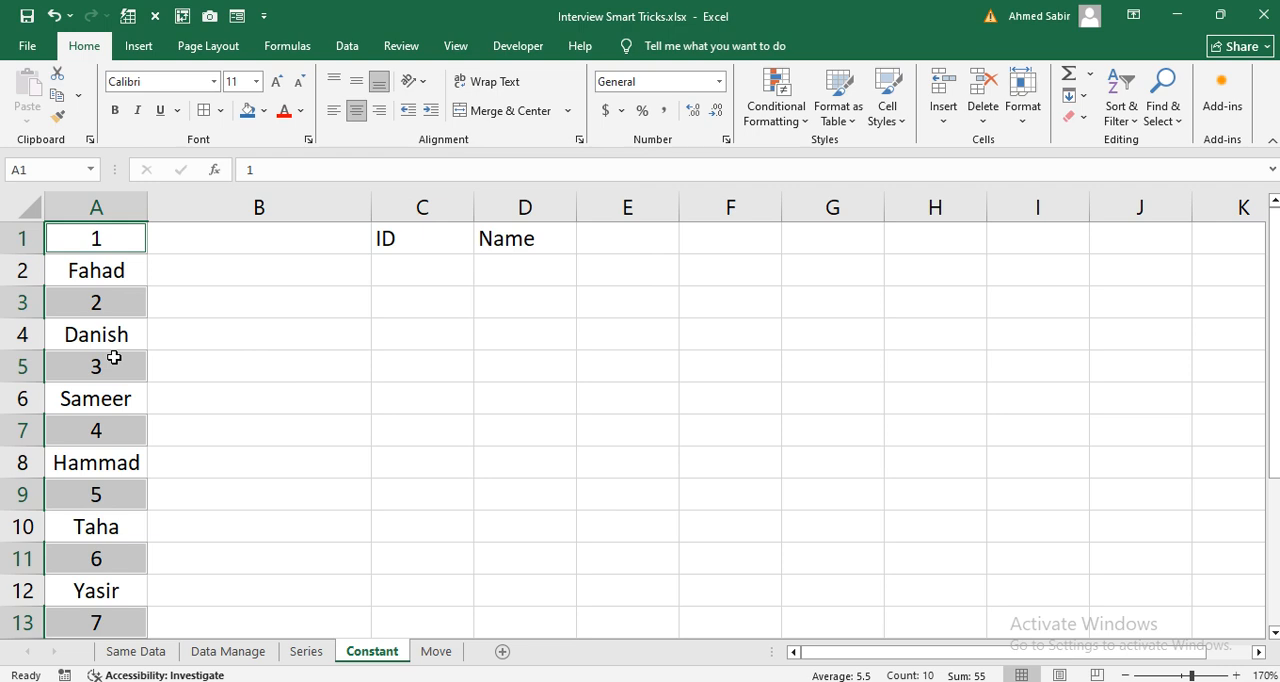
# Step: Copy the selected ID numbers into the ID column starting at cell C2
pyautogui.hotkey('ctrl', 'c')
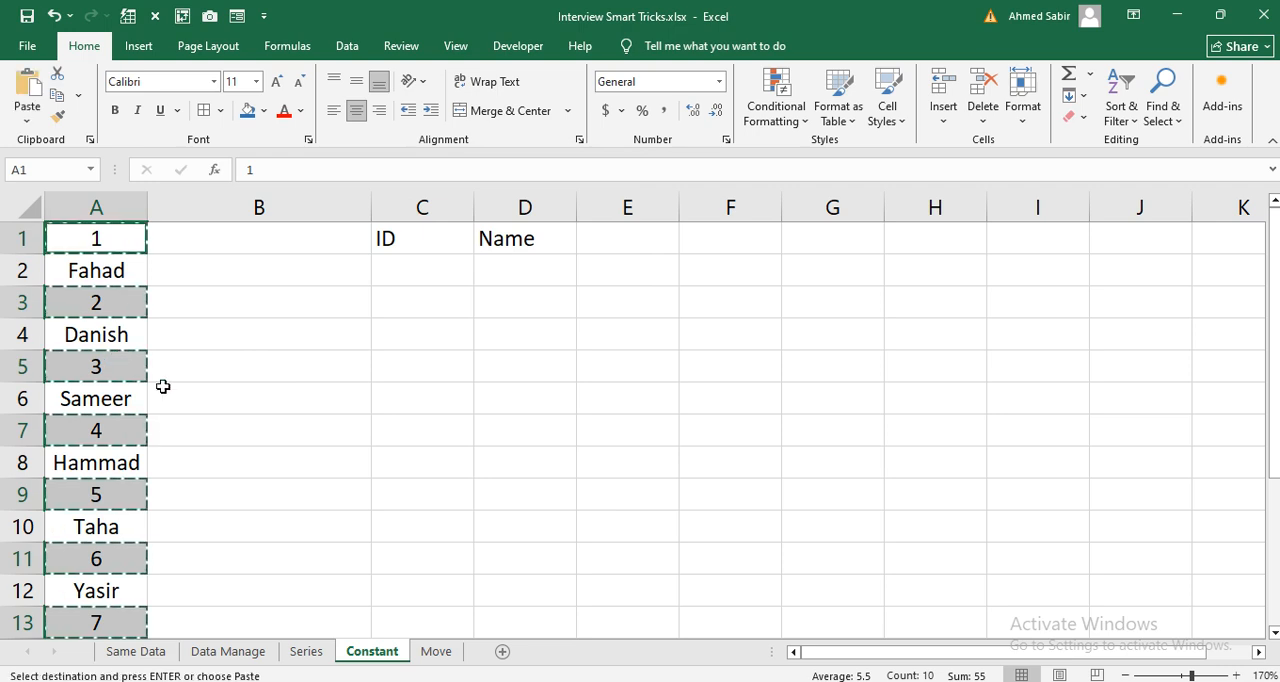
pyautogui.click(421, 274)
pyautogui.hotkey('ctrl', 'v')
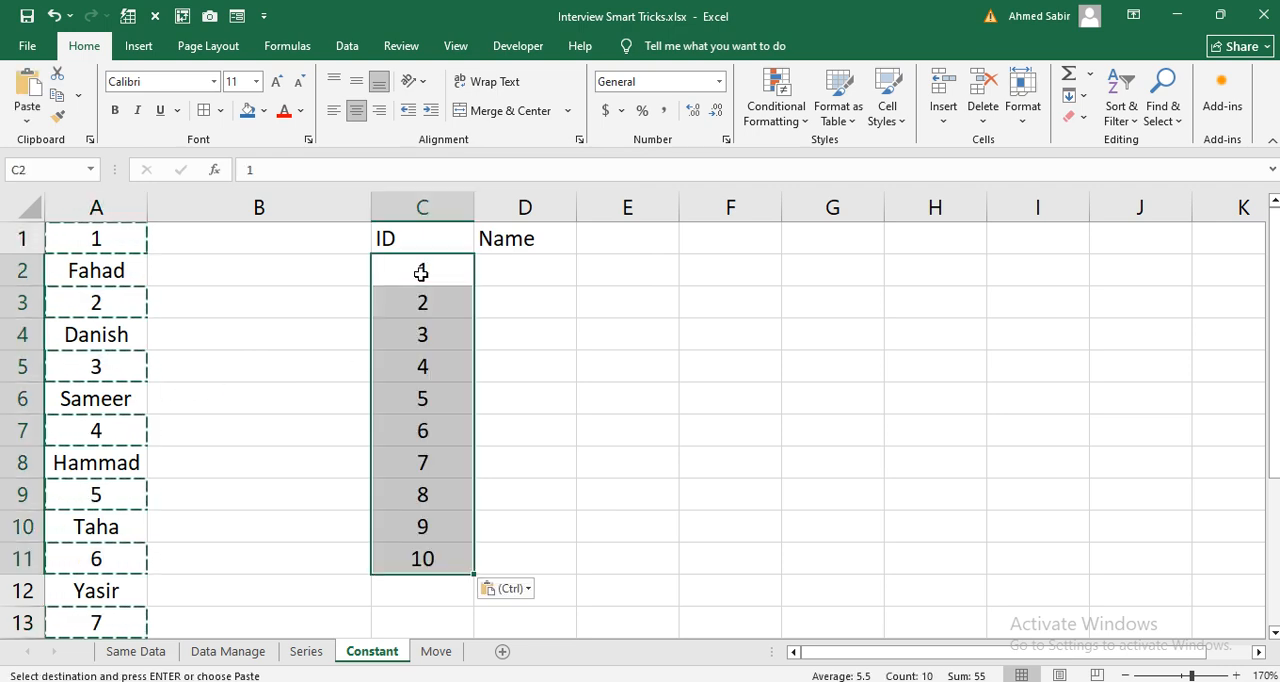
pyautogui.click(95, 245)
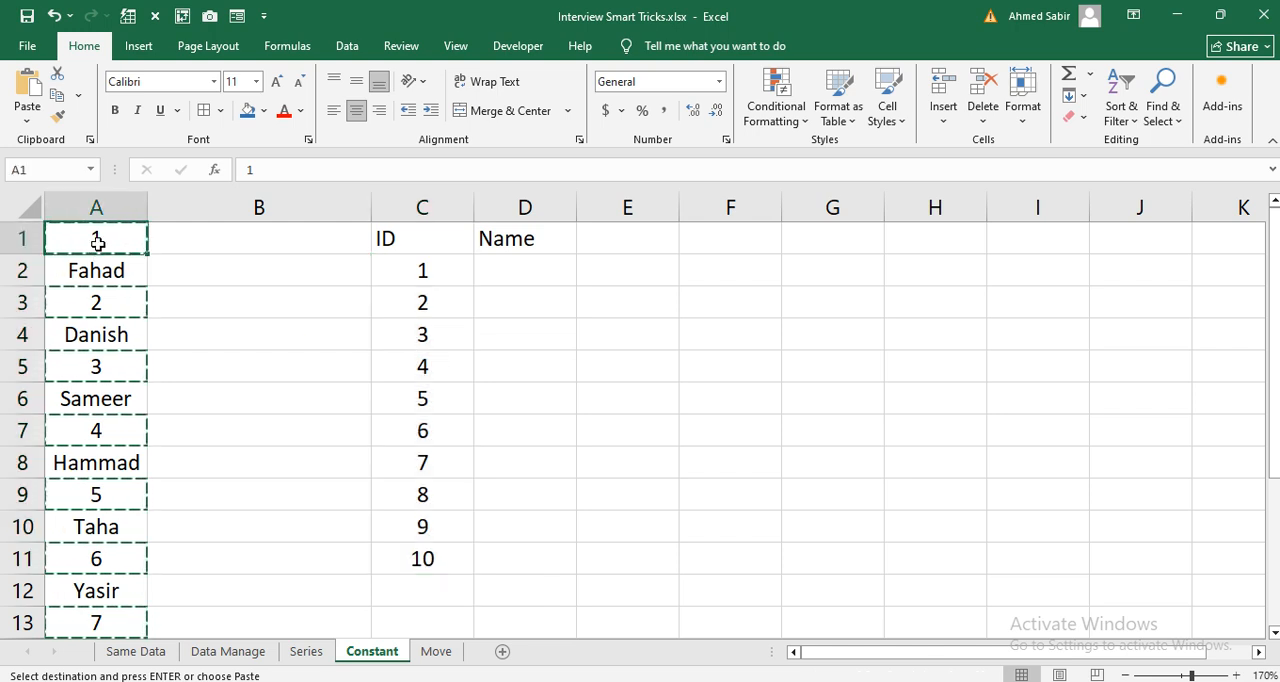
pyautogui.hotkey('ctrl', 'shift', 'Down')
pyautogui.scroll(1, 128, 313)
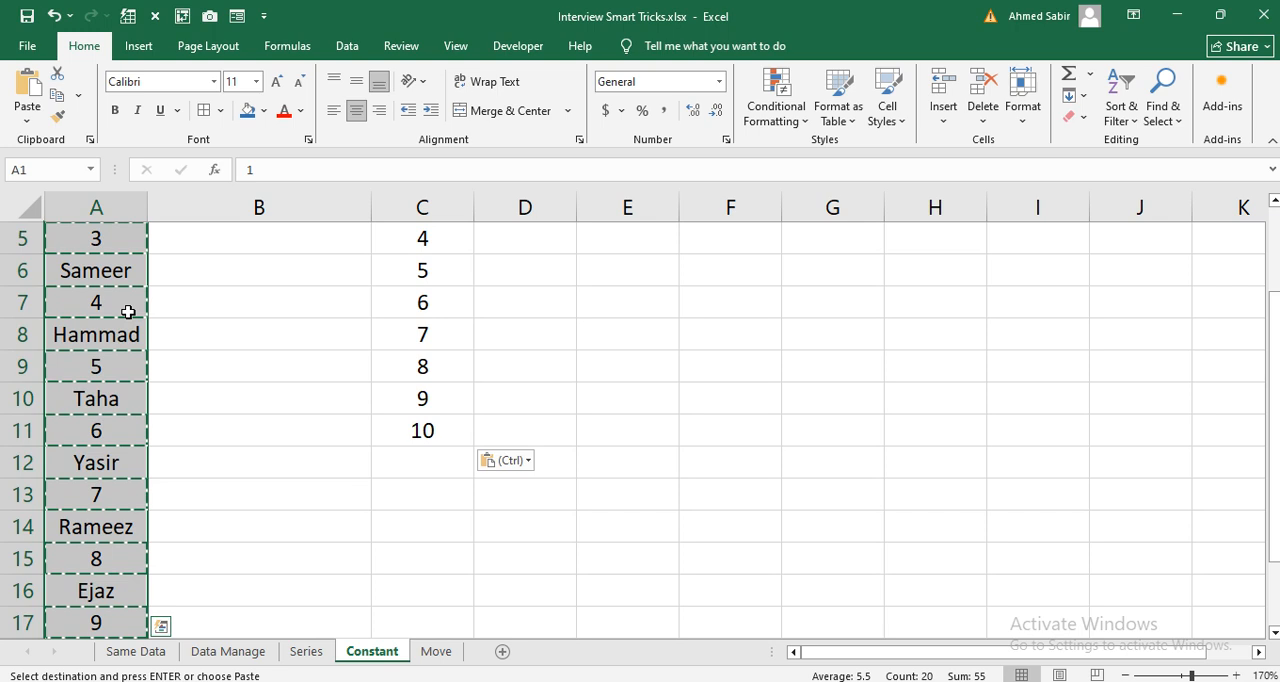
pyautogui.hotkey('ctrl', 'g')
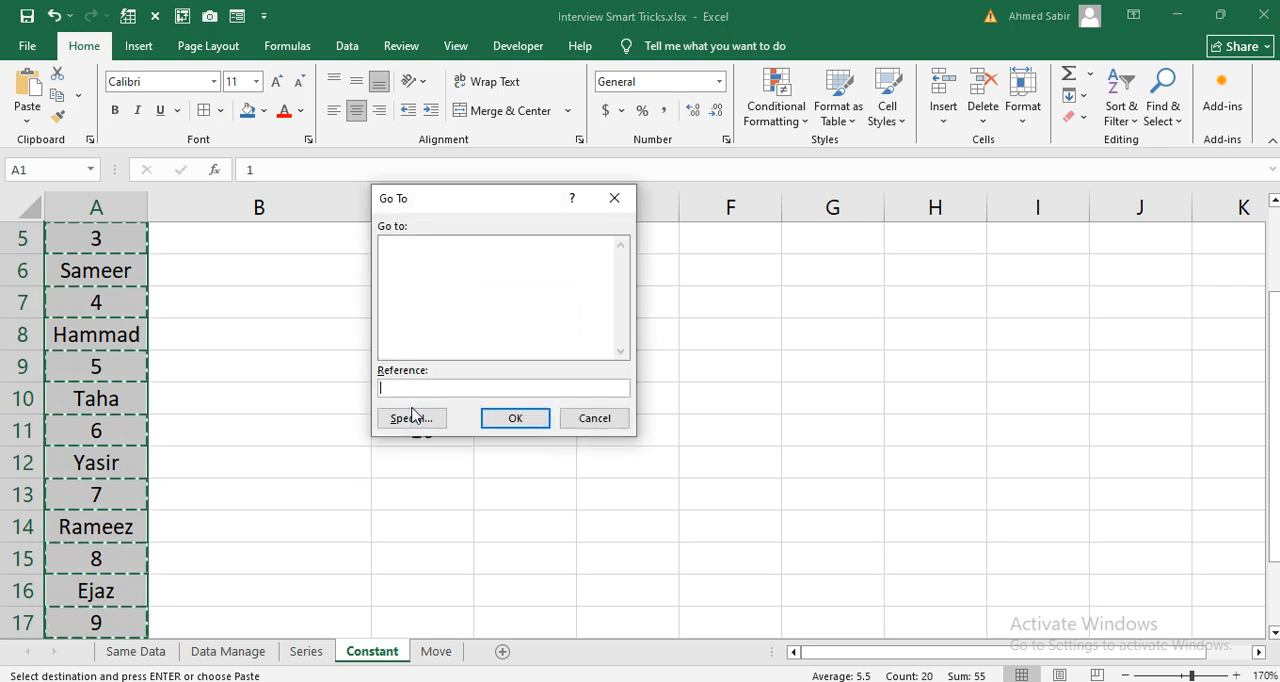
pyautogui.click(411, 418)
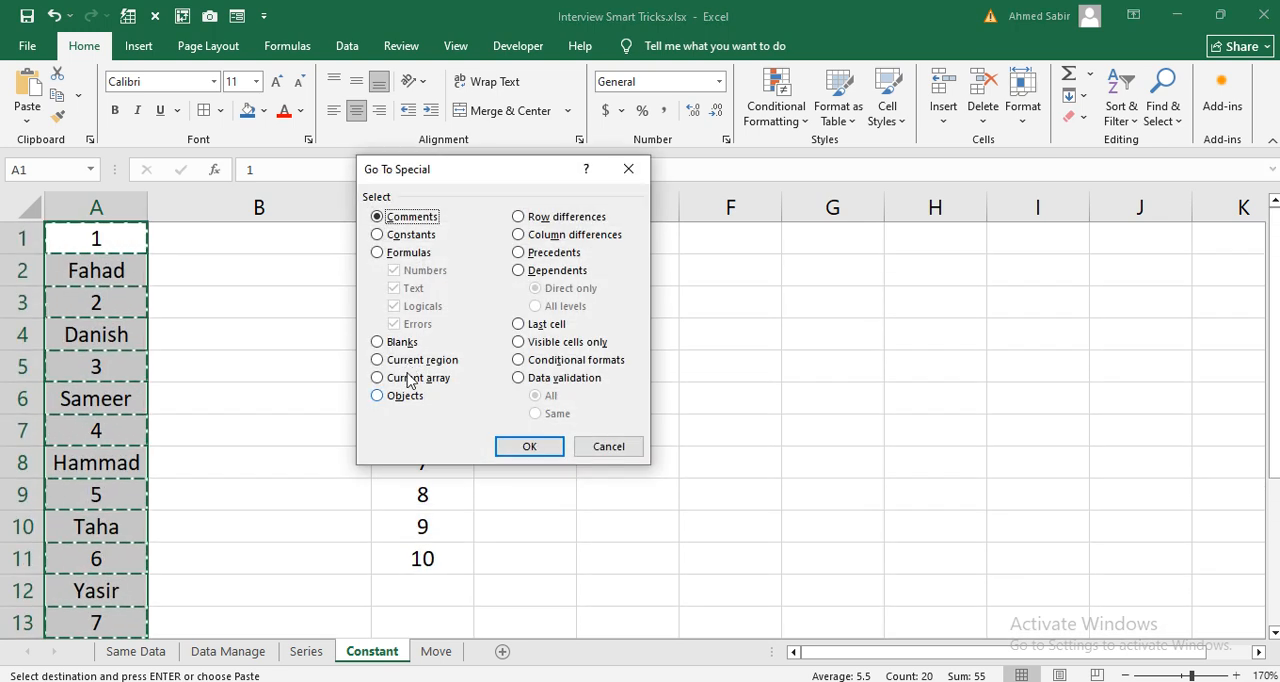
pyautogui.click(406, 236)
pyautogui.click(394, 324)
pyautogui.click(394, 306)
pyautogui.click(394, 270)
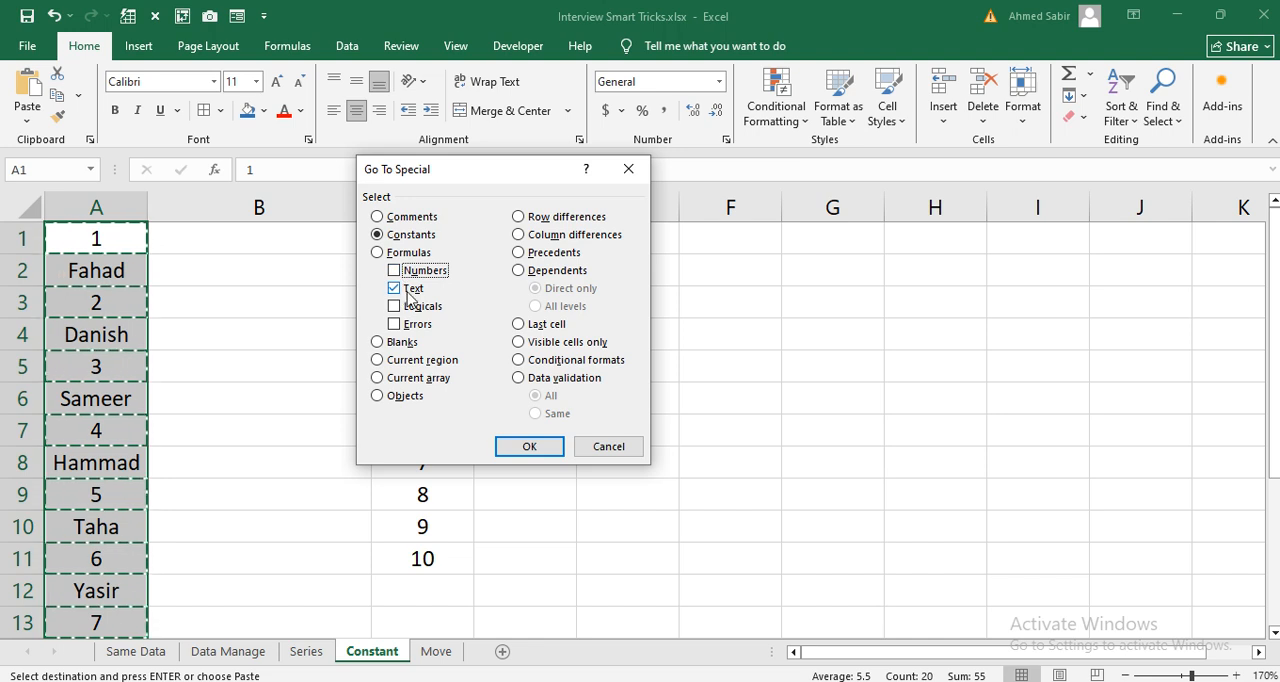
pyautogui.click(513, 443)
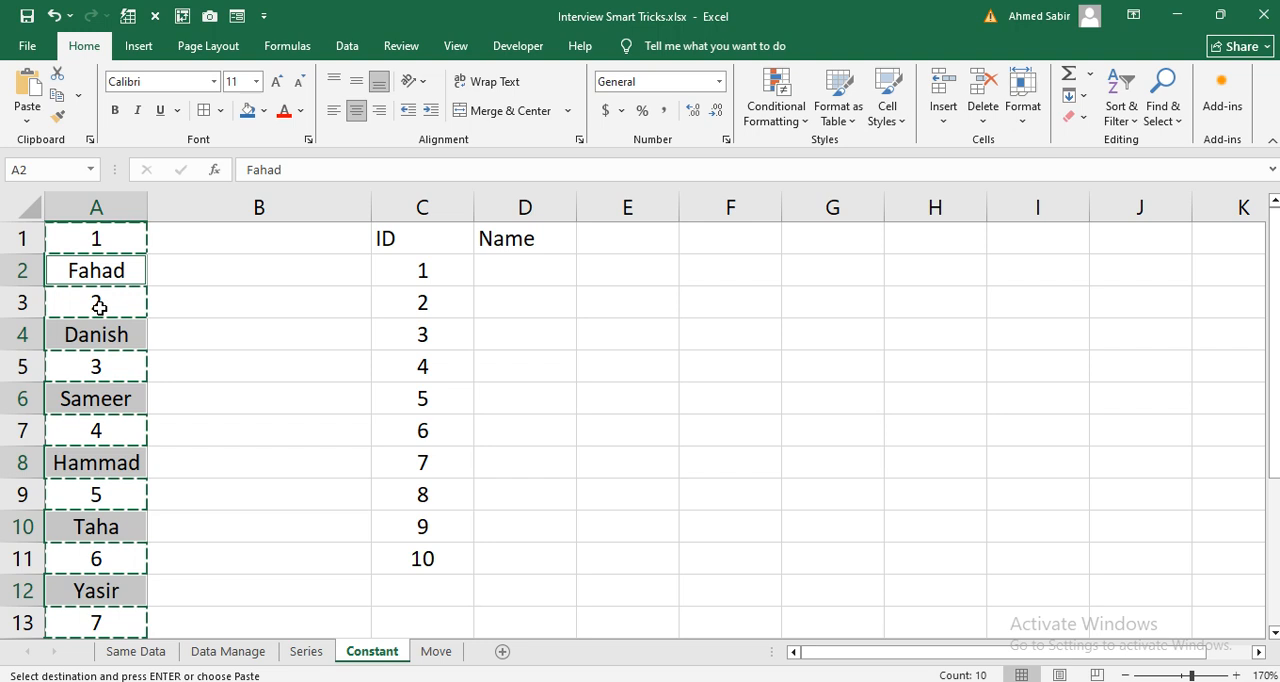
pyautogui.click(191, 281)
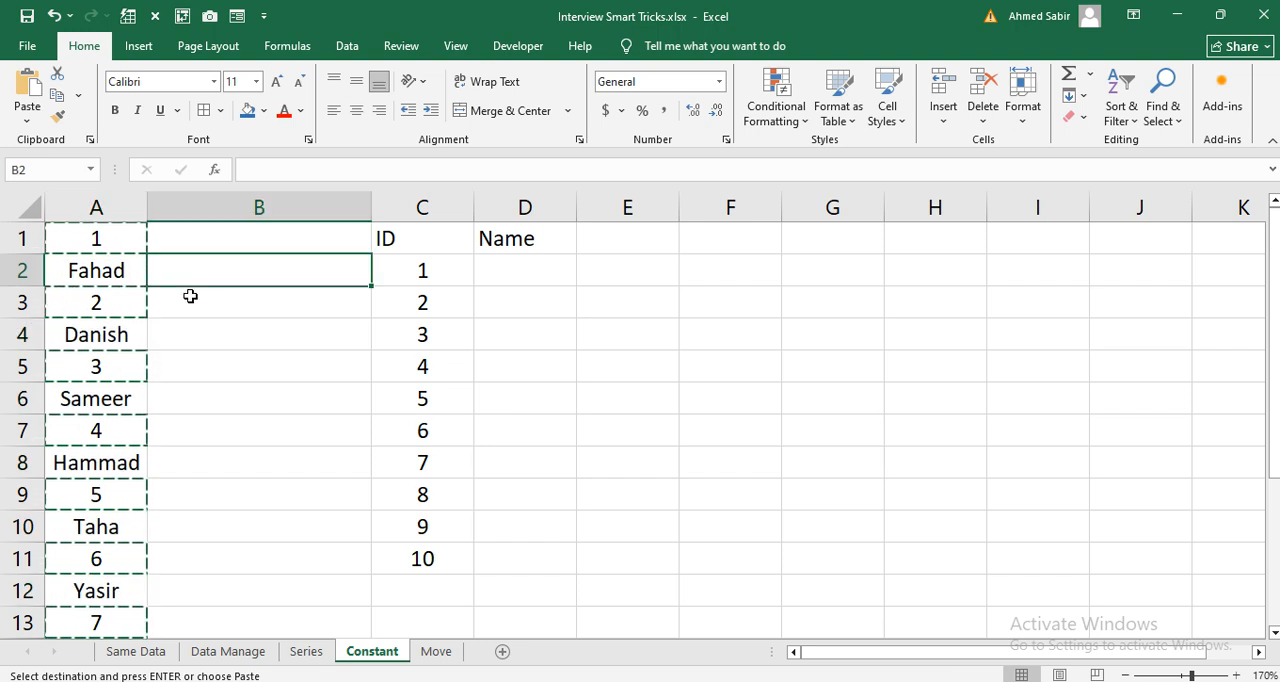
pyautogui.doubleClick(191, 303)
pyautogui.click(107, 243)
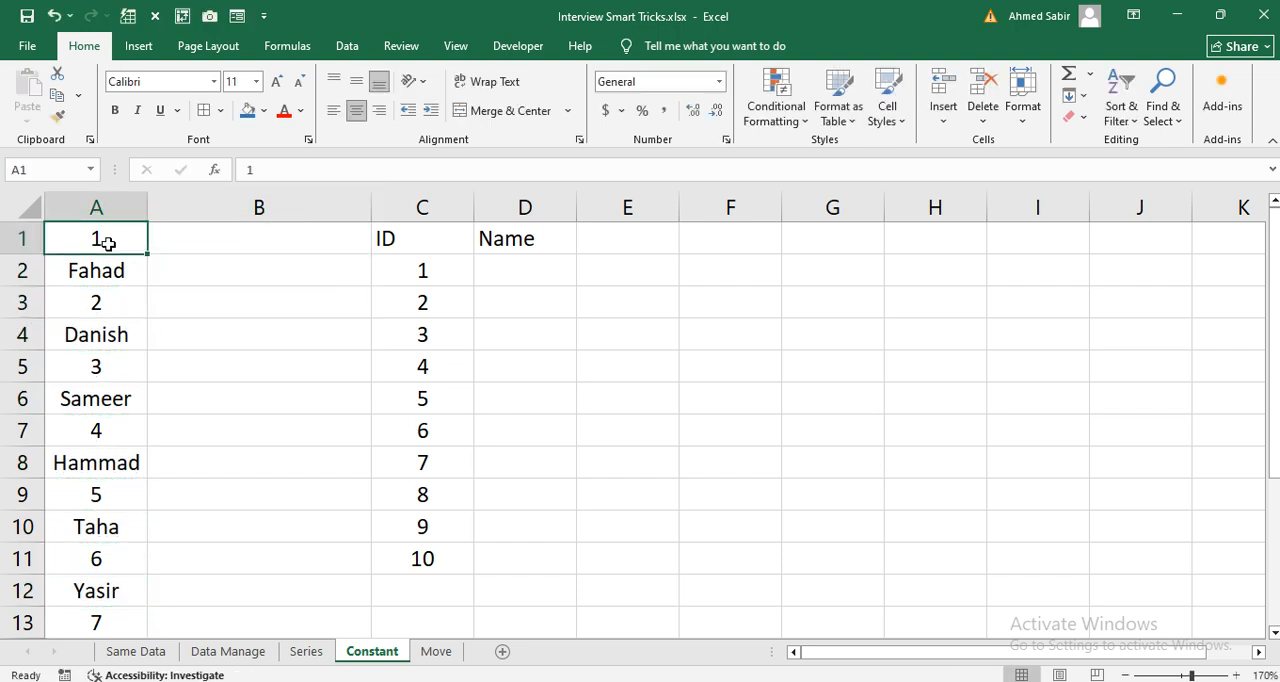
pyautogui.hotkey('ctrl', 'shift', 'Down')
pyautogui.hotkey('ctrl', 'q')
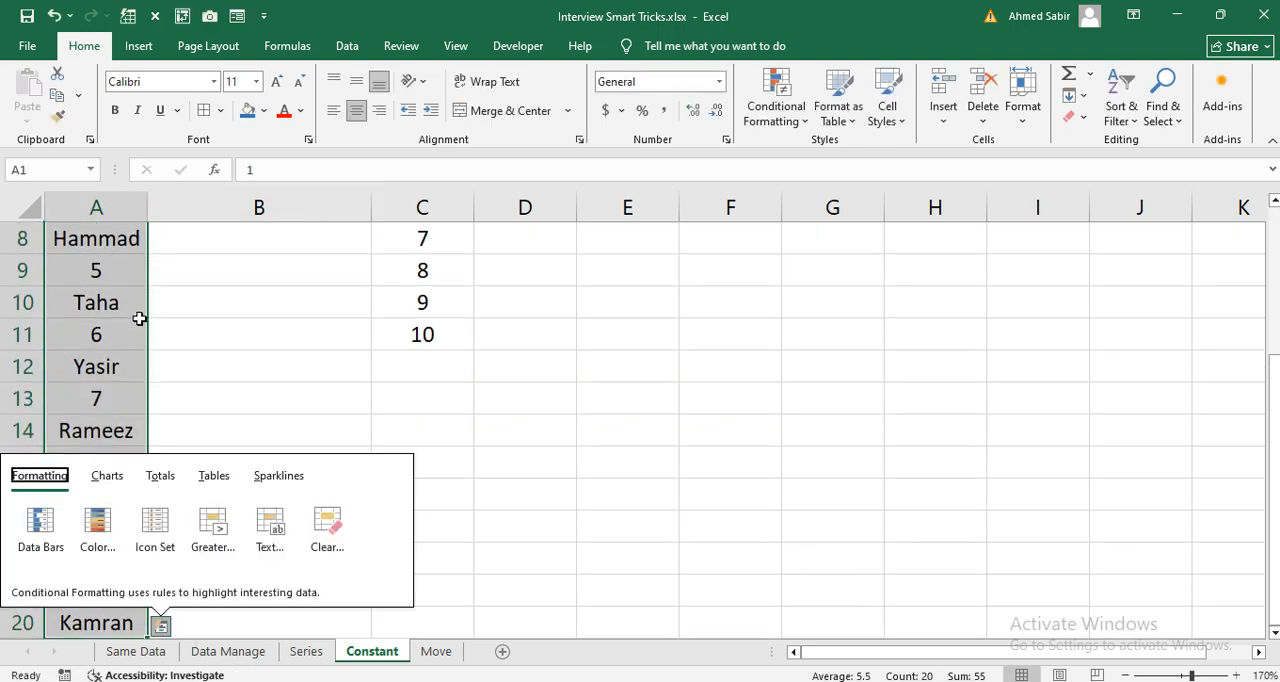
# Step: Select only the text constants in the mixed list A1:A20, excluding numbers, logicals and errors
pyautogui.click(126, 303)
pyautogui.scroll(1, 126, 303)
pyautogui.hotkey('ctrl', 'Up')
pyautogui.hotkey('ctrl', 'shift', 'Down')
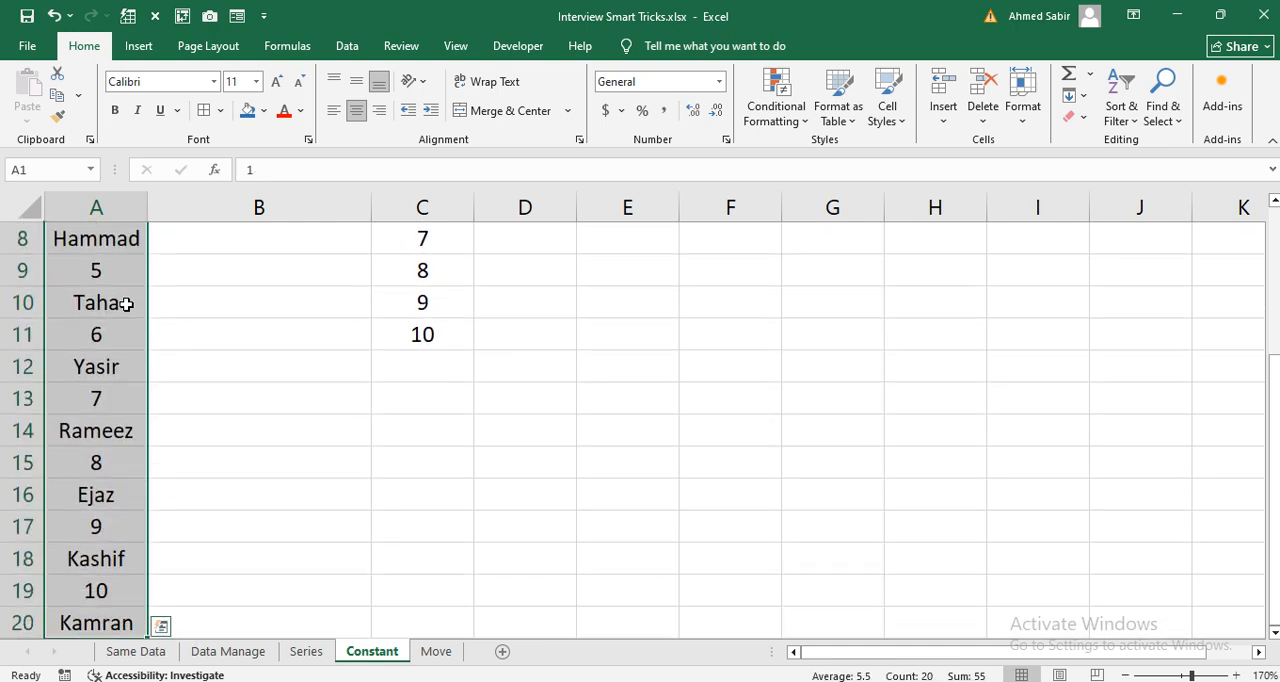
pyautogui.hotkey('ctrl', 'g')
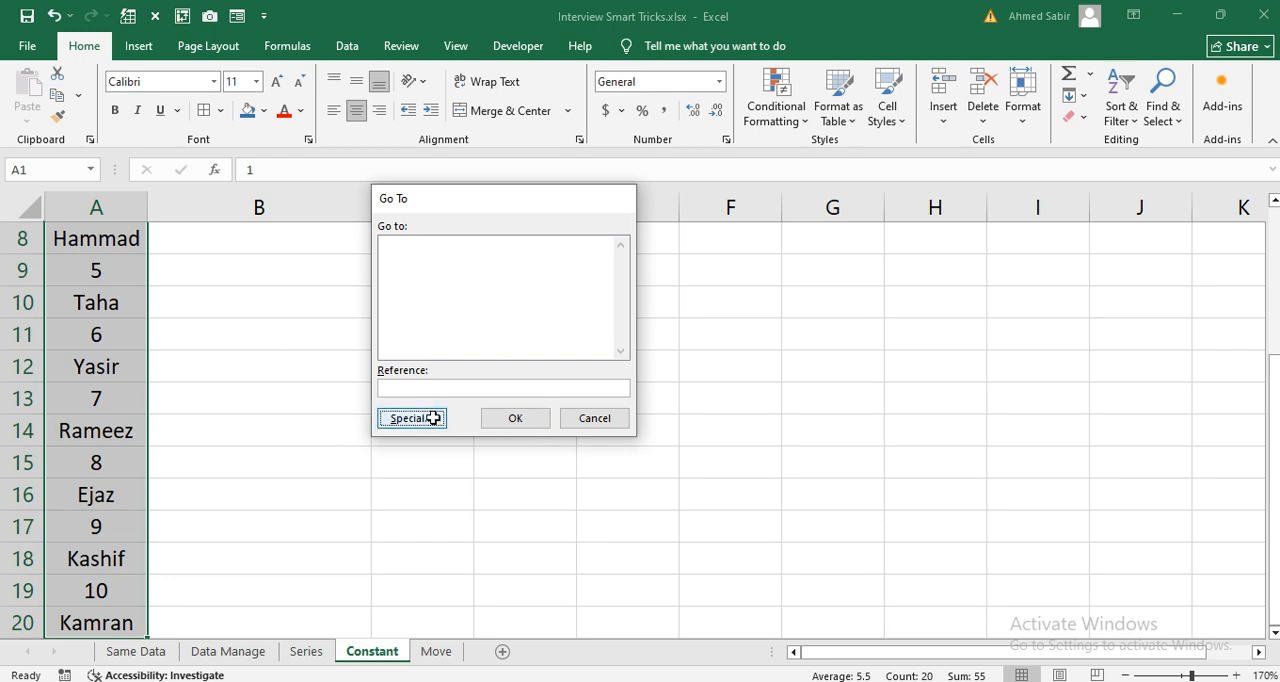
pyautogui.click(426, 417)
pyautogui.click(413, 237)
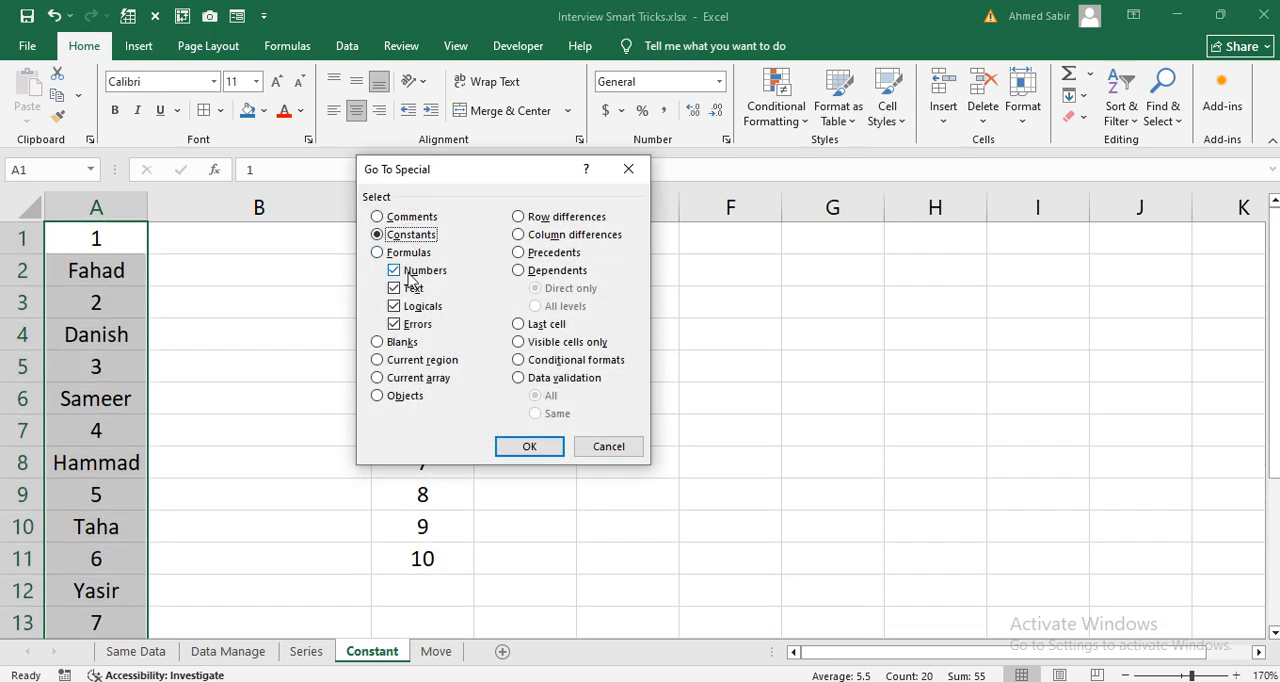
pyautogui.click(410, 272)
pyautogui.click(412, 307)
pyautogui.click(412, 324)
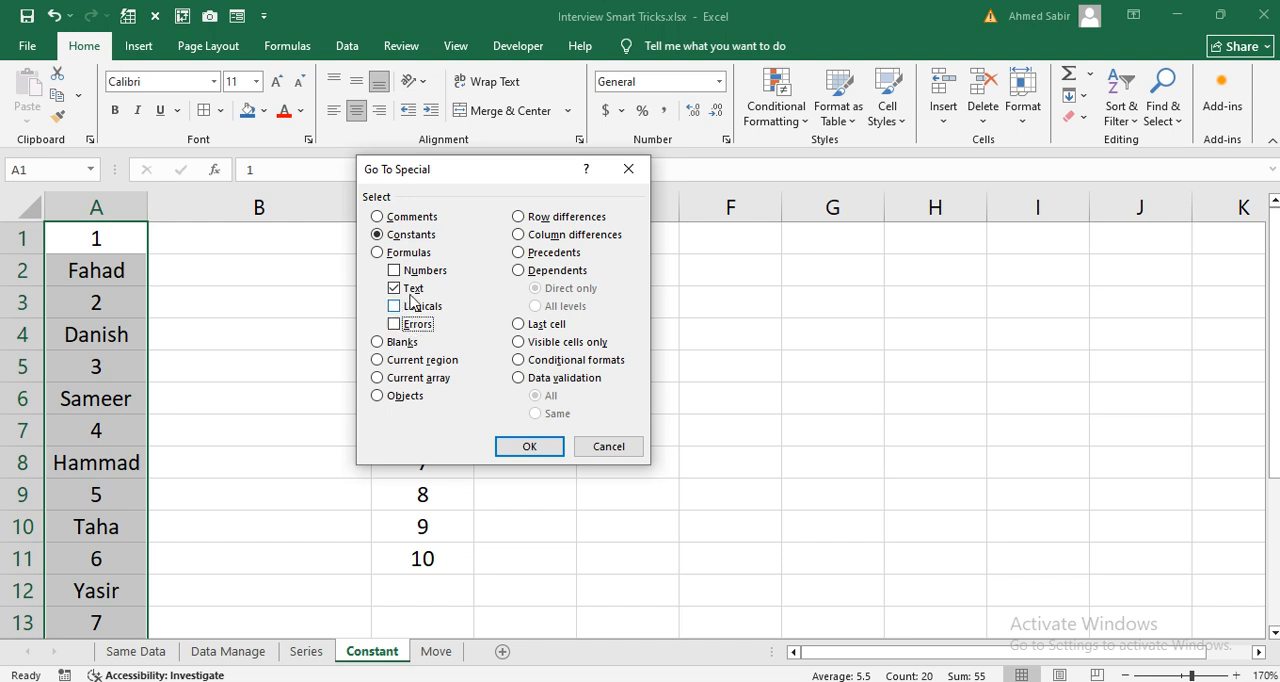
pyautogui.click(528, 446)
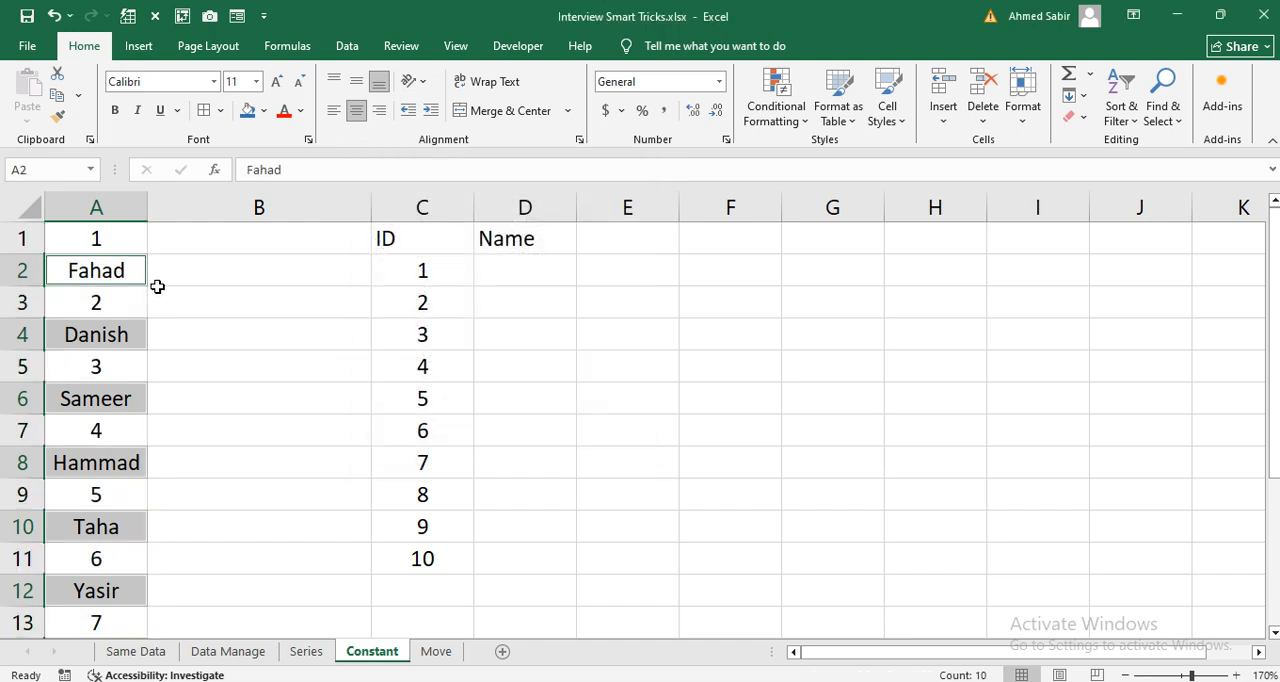
# Step: Copy the selected names into the Name column starting at cell D2
pyautogui.hotkey('ctrl', 'c')
pyautogui.click(503, 274)
pyautogui.hotkey('ctrl', 'v')
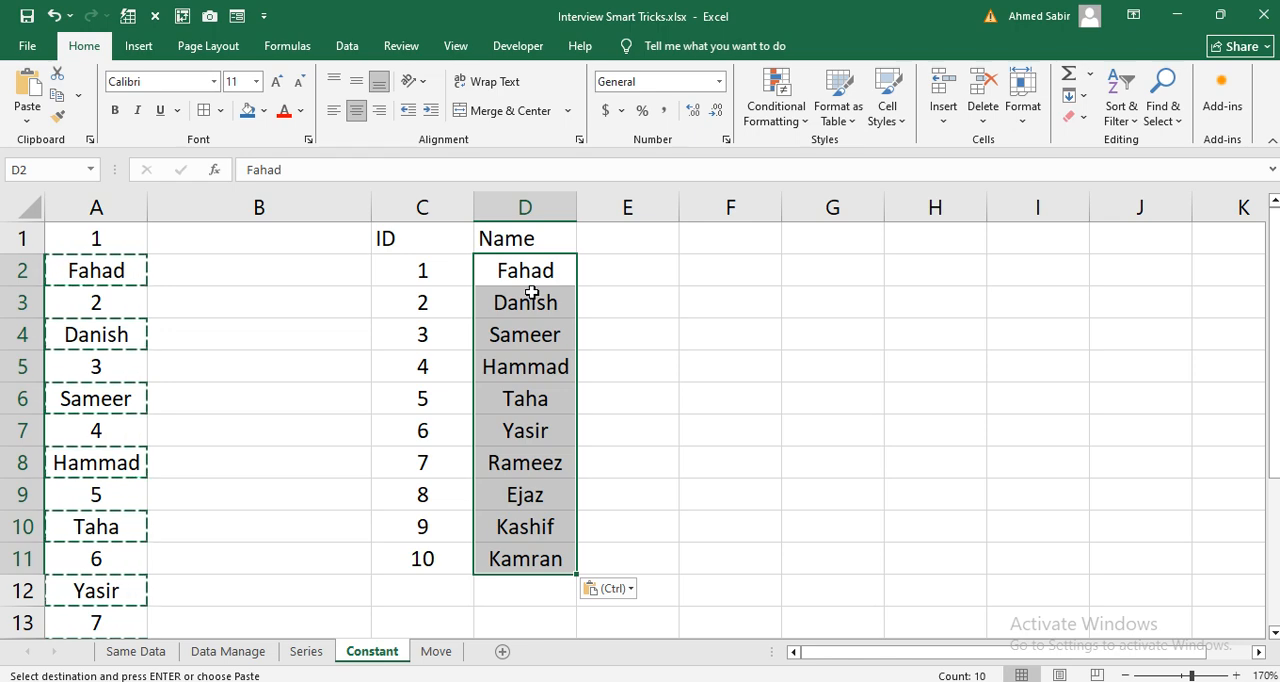
# Step: Open the Move sheet and examine the table's Name, Department, Designation and Salary columns
pyautogui.click(436, 651)
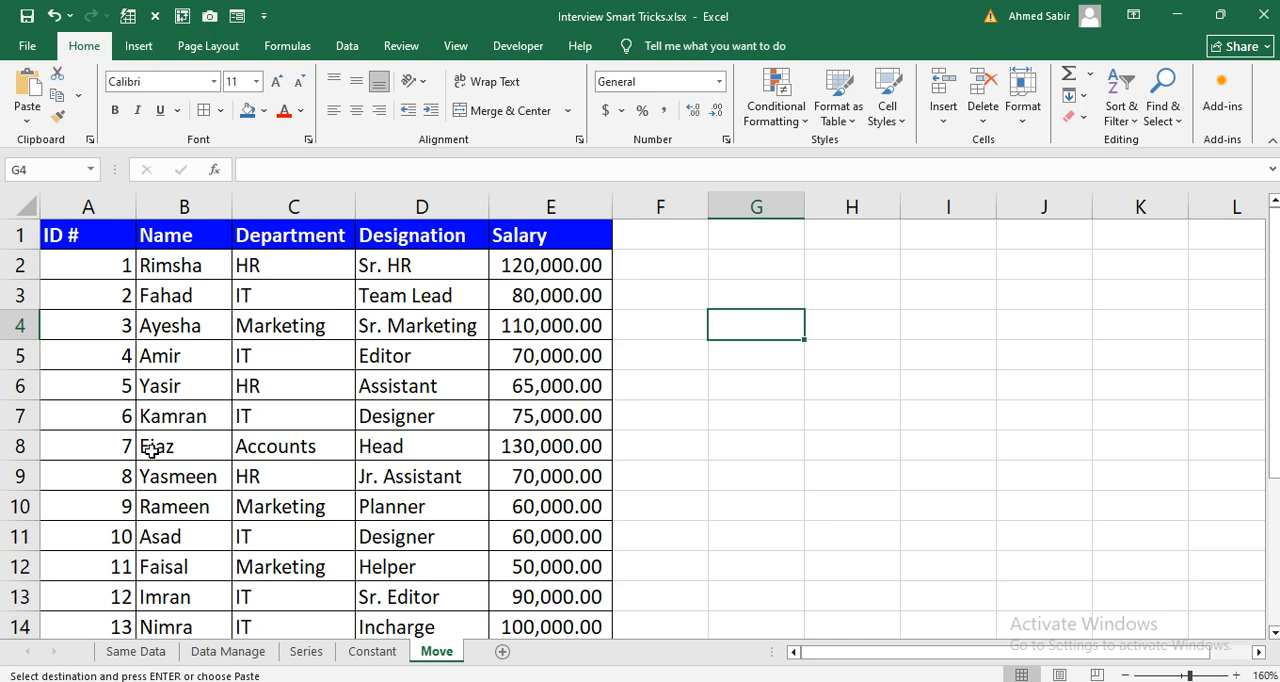
pyautogui.click(165, 236)
pyautogui.click(275, 236)
pyautogui.click(447, 236)
pyautogui.click(545, 240)
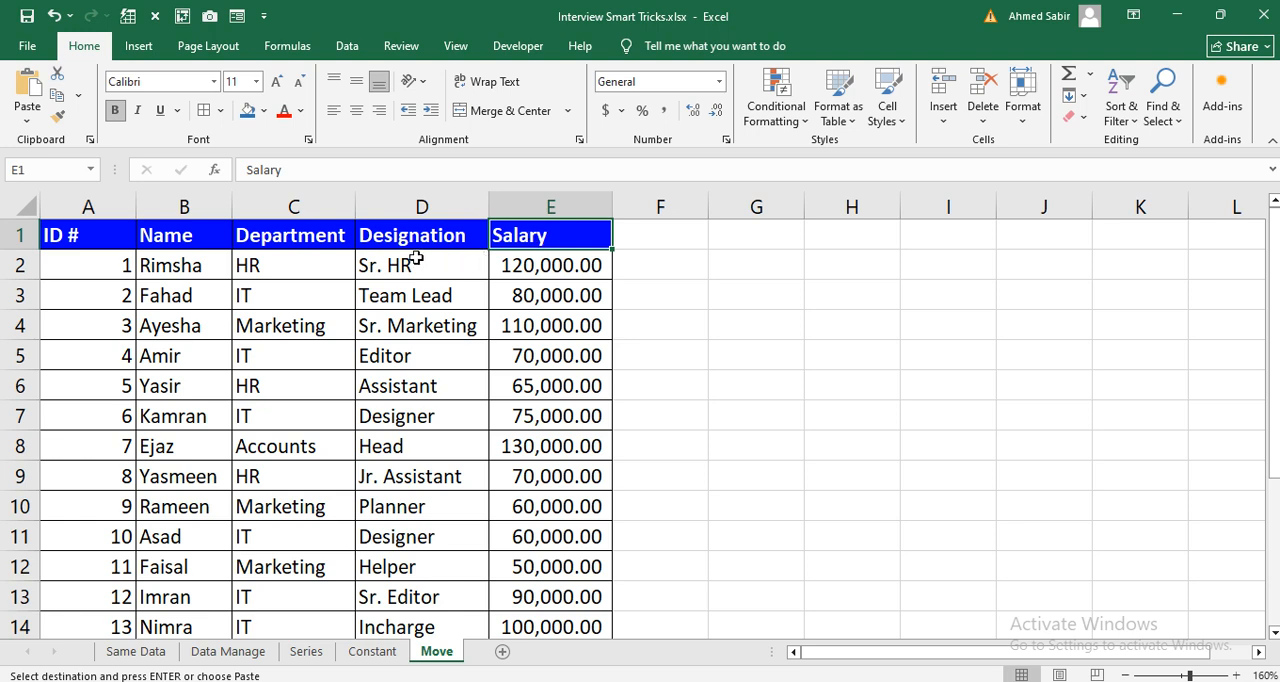
pyautogui.moveTo(586, 231); pyautogui.dragTo(531, 522)
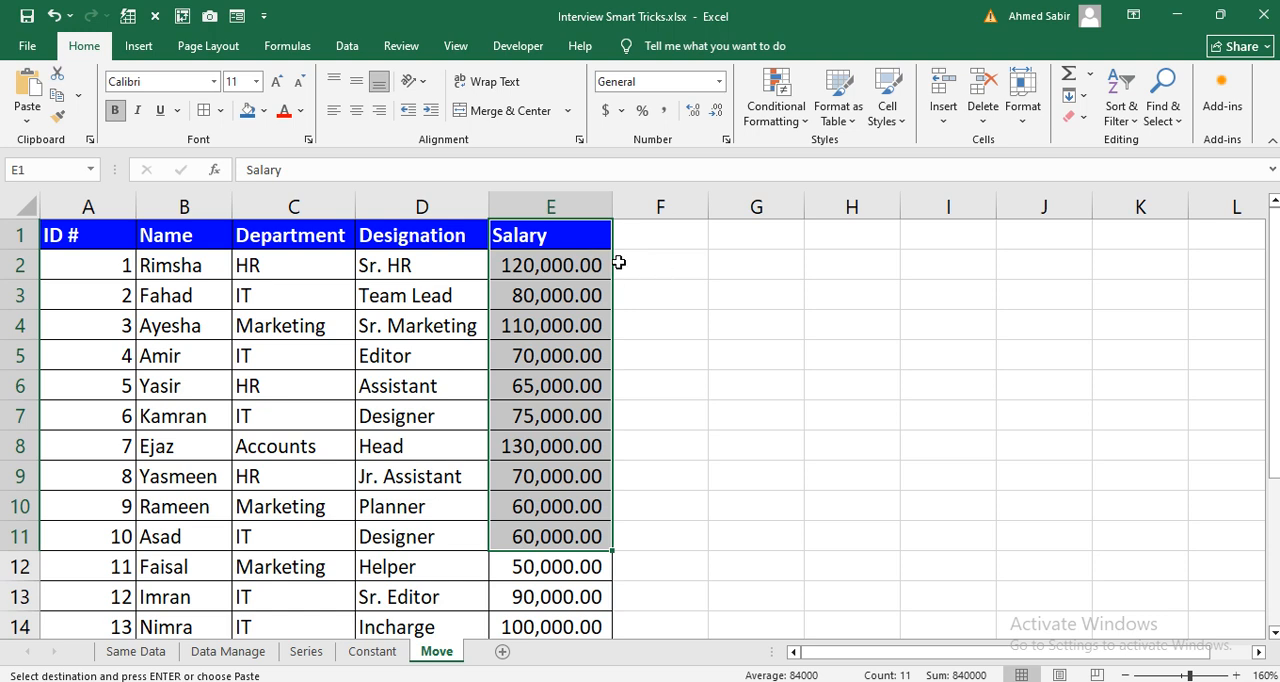
pyautogui.click(646, 294)
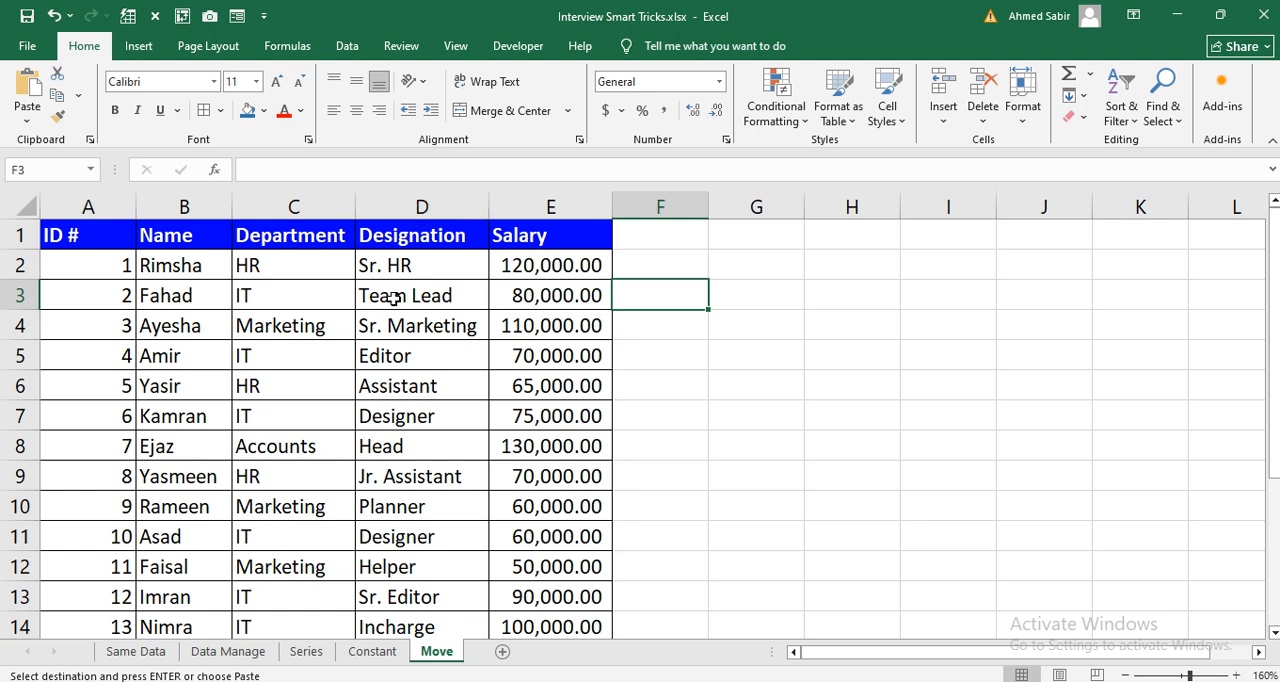
# Step: Move the Designation column directly after Name, and the Department column directly after Salary, shifting the other columns rather than overwriting them
pyautogui.click(424, 205)
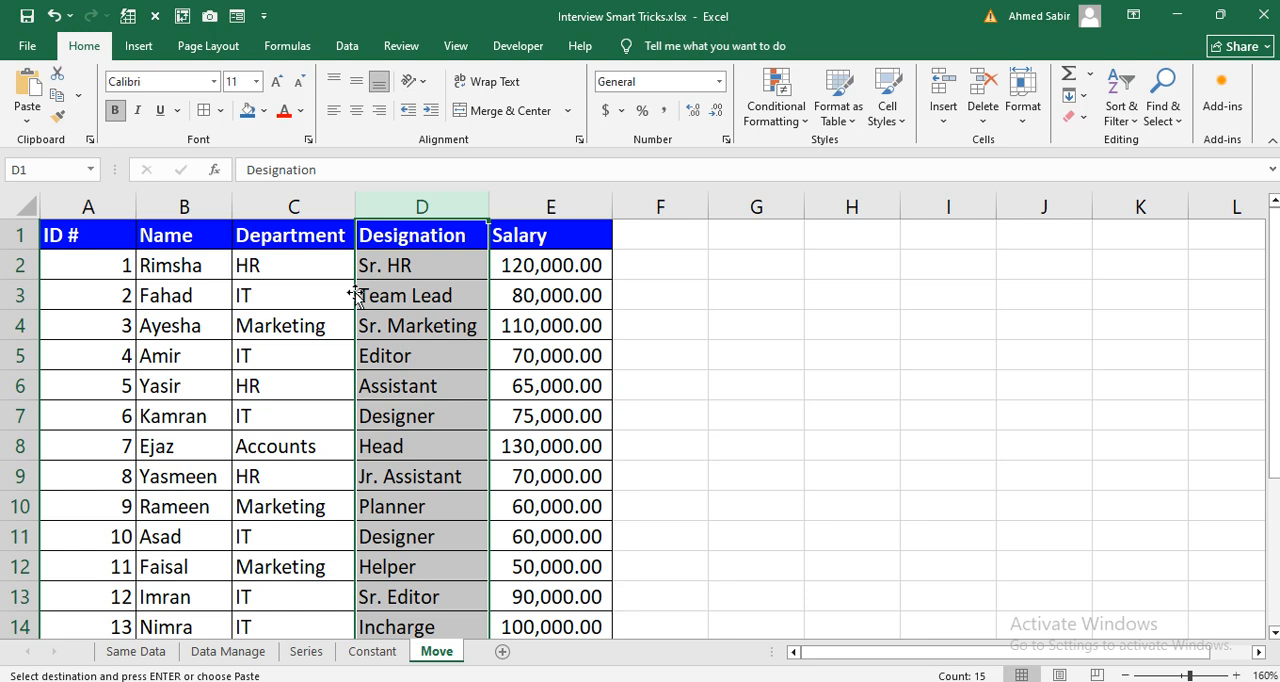
pyautogui.moveTo(349, 291); pyautogui.dragTo(237, 291)
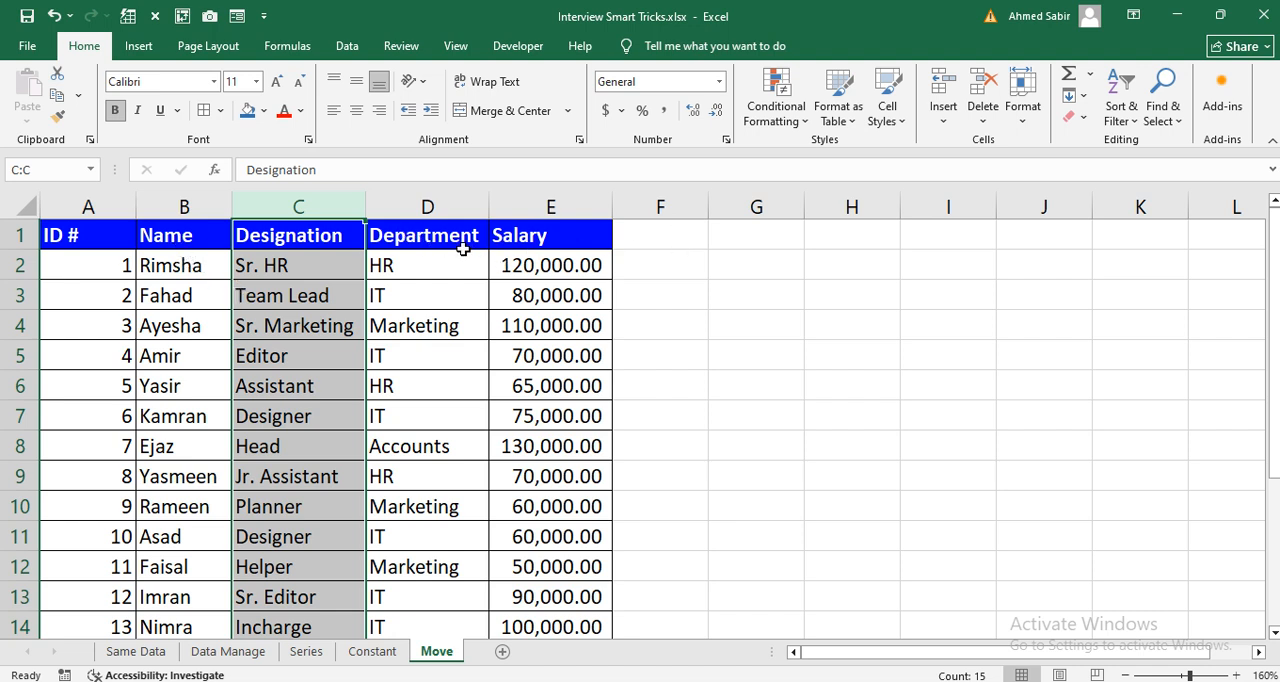
pyautogui.click(441, 207)
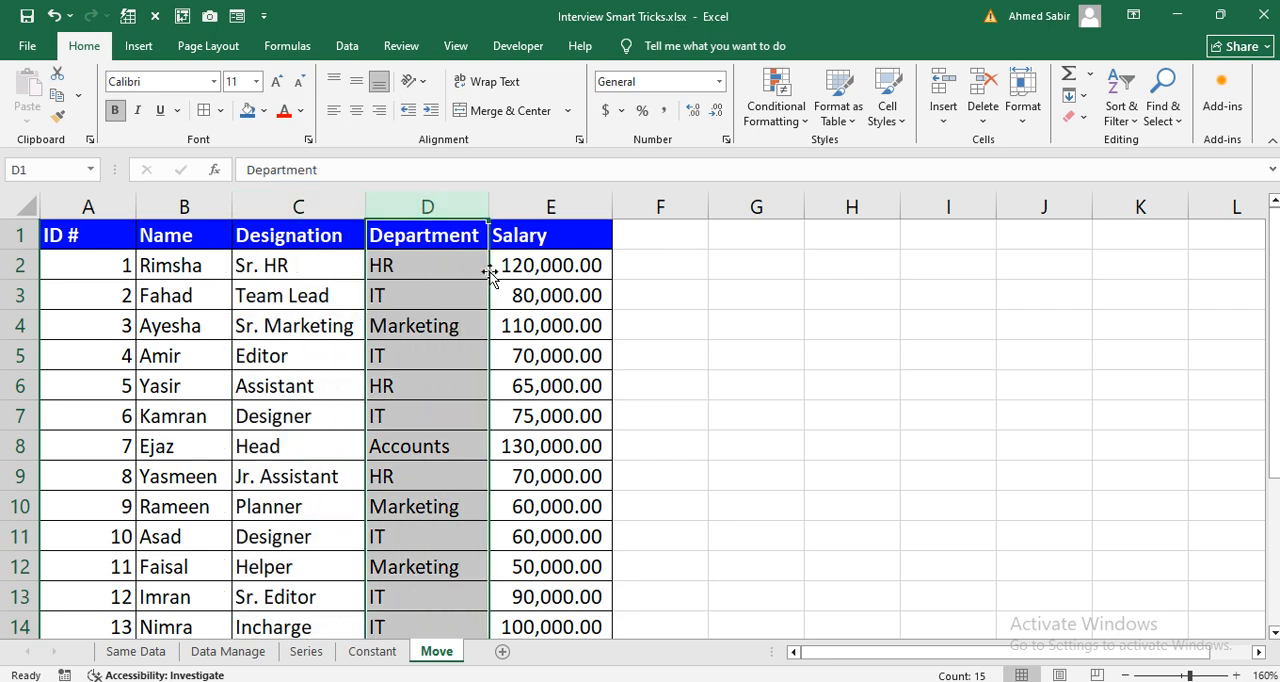
pyautogui.moveTo(488, 272); pyautogui.dragTo(591, 272)
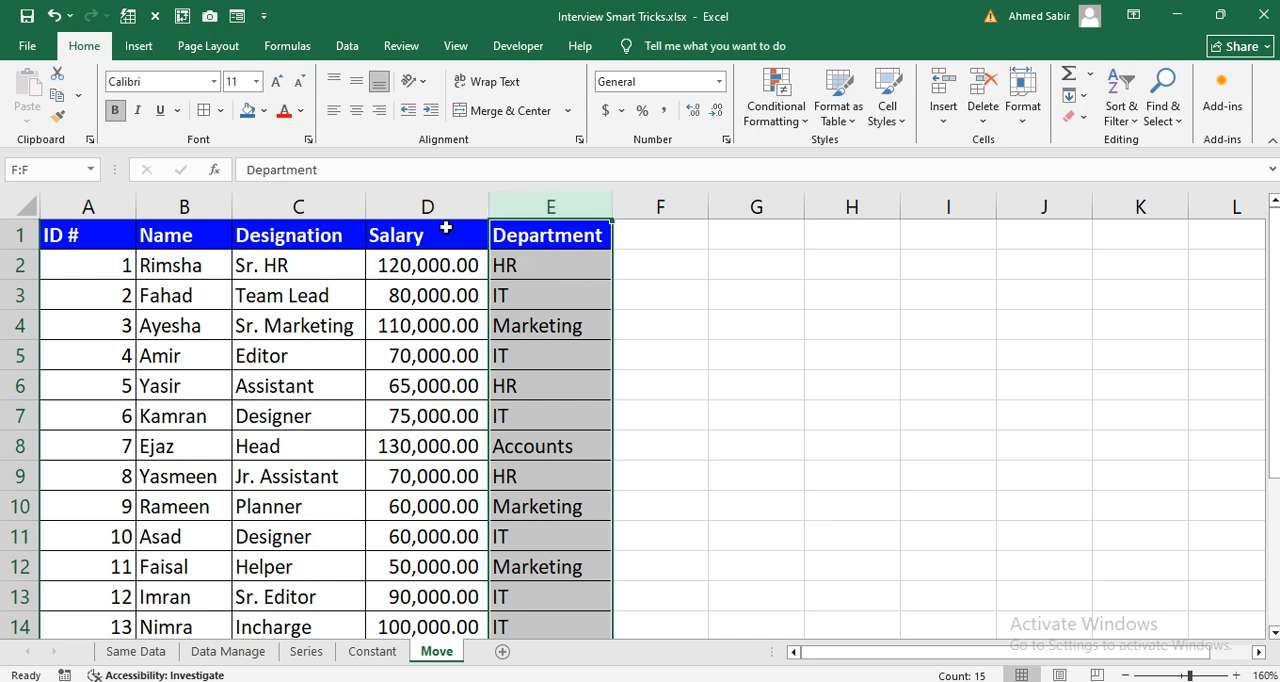
# Step: Copy the ID # heading and the first nine IDs from A1:A10 to cell G1
pyautogui.moveTo(83, 229); pyautogui.dragTo(91, 509)
pyautogui.hotkey('ctrl', 'c')
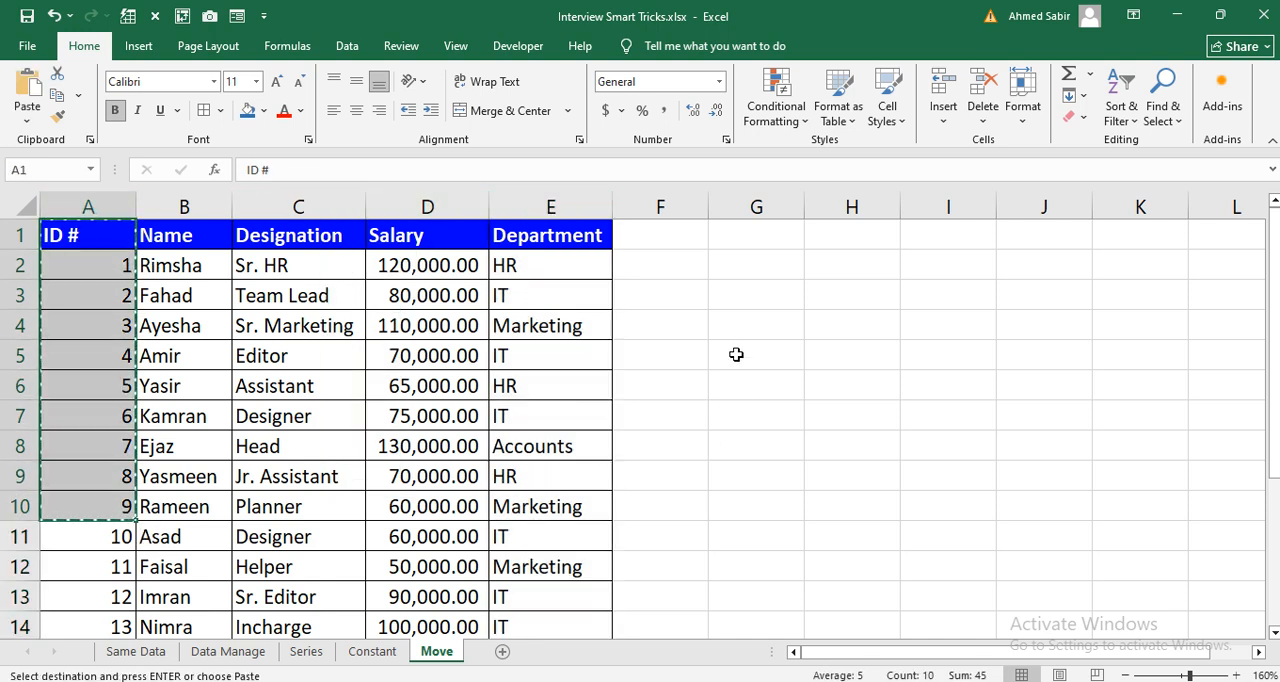
pyautogui.click(743, 237)
pyautogui.hotkey('ctrl', 'v')
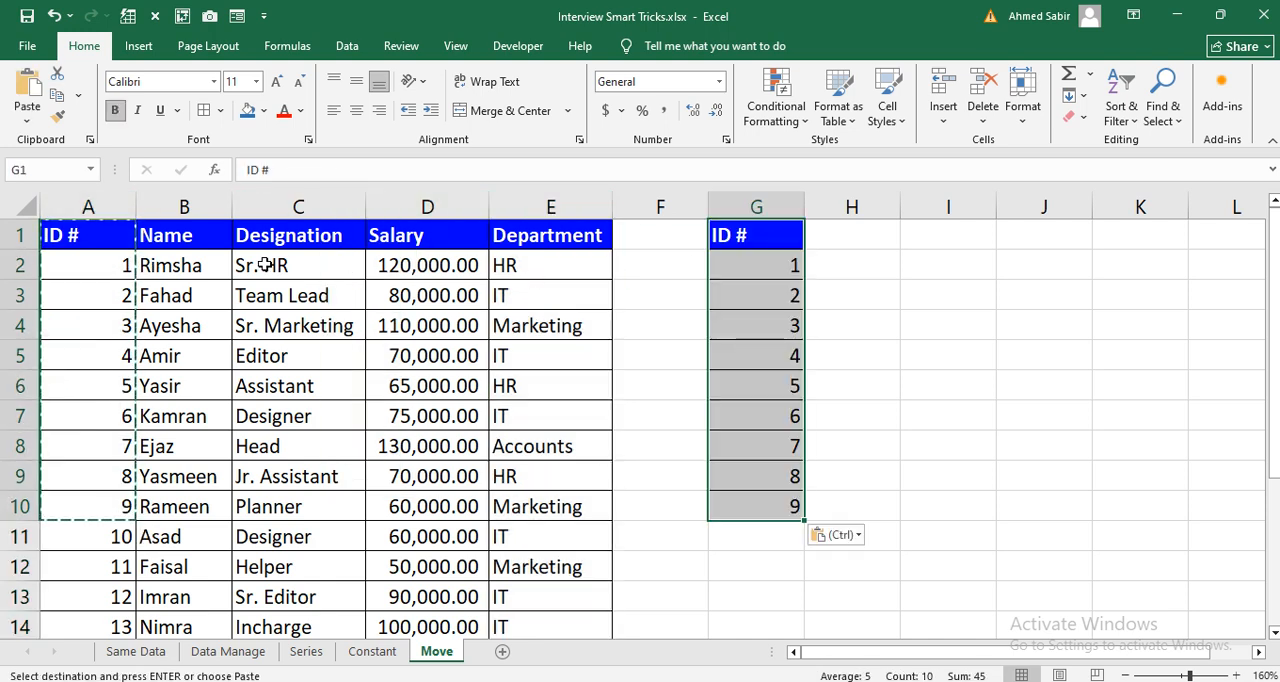
# Step: Move the Department column between Name and Designation, shifting the other columns, and select the copied ID # heading in G1
pyautogui.click(168, 235)
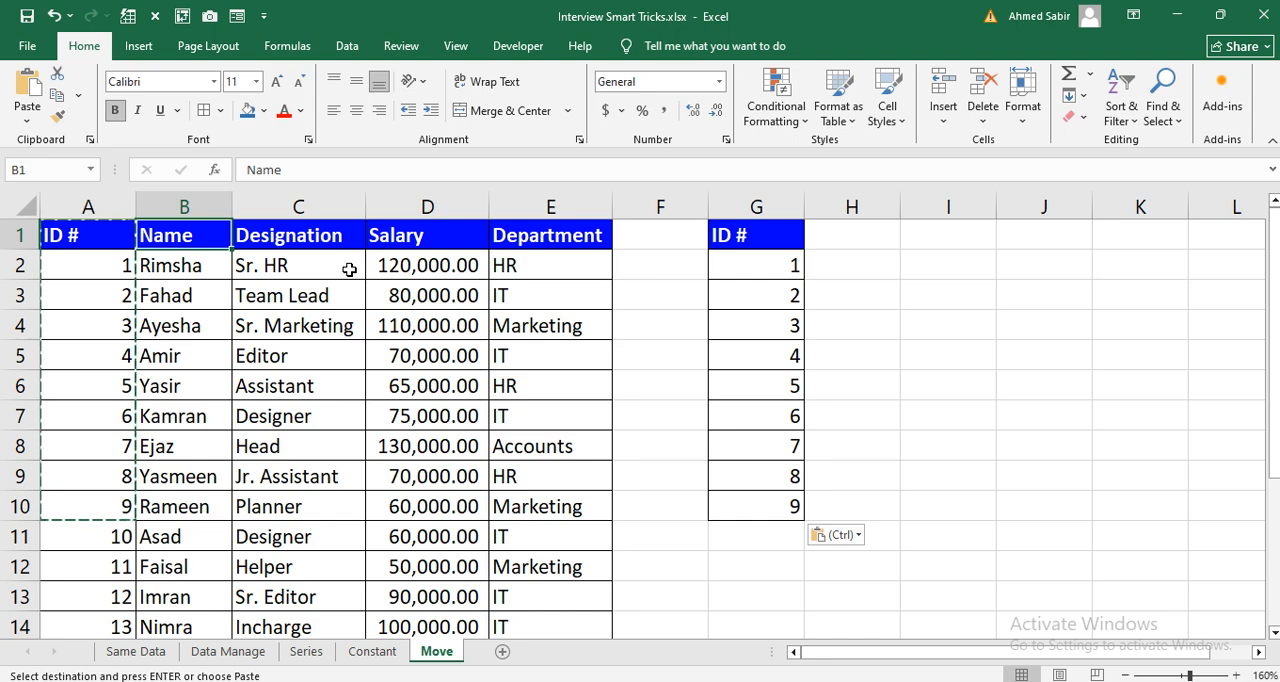
pyautogui.click(520, 204)
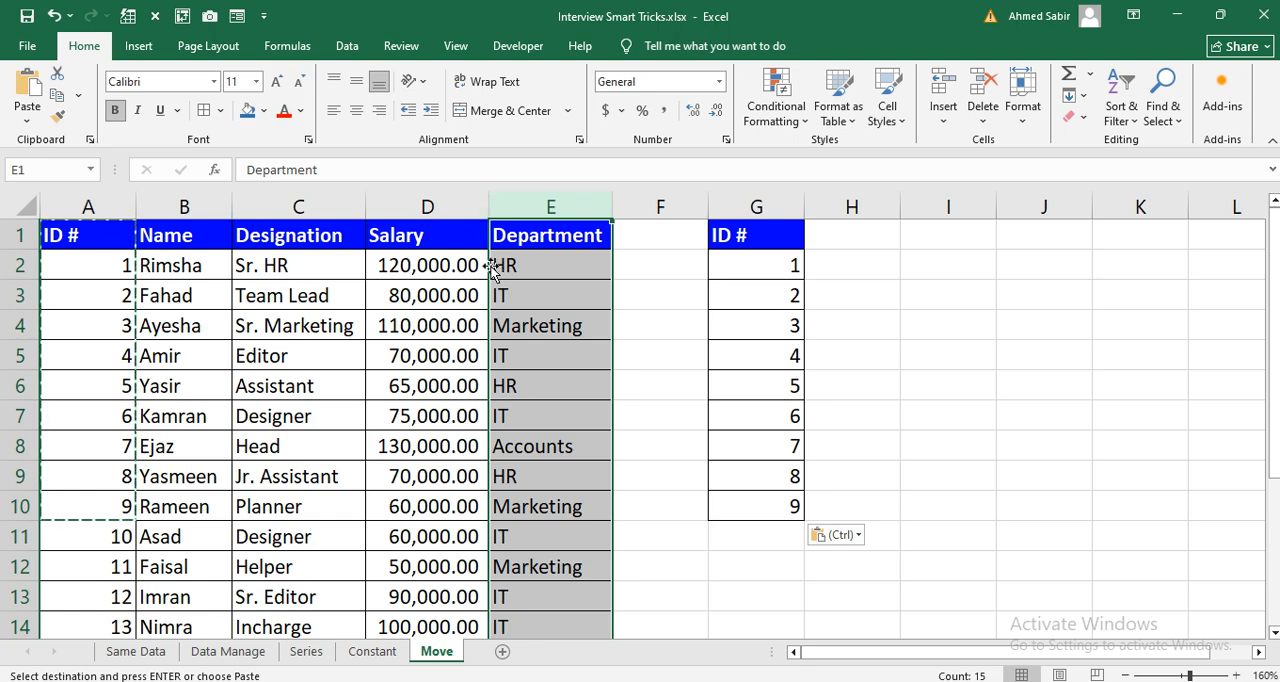
pyautogui.moveTo(490, 270); pyautogui.dragTo(247, 260)
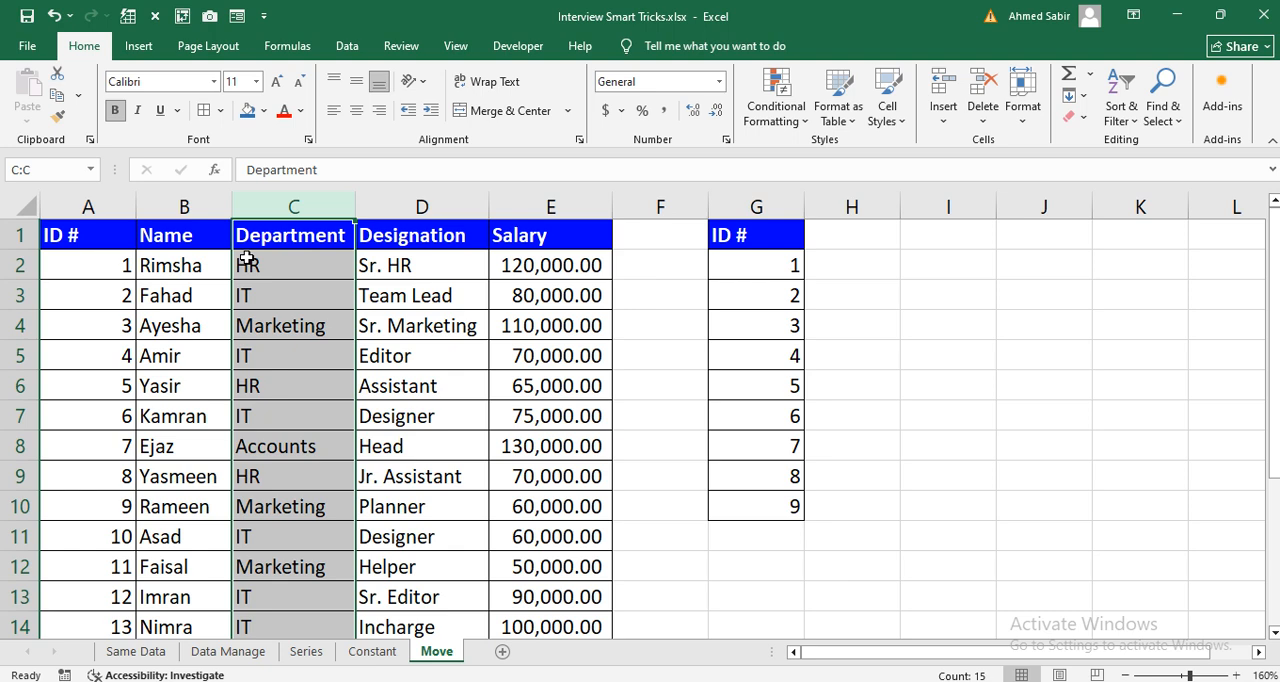
pyautogui.click(750, 240)
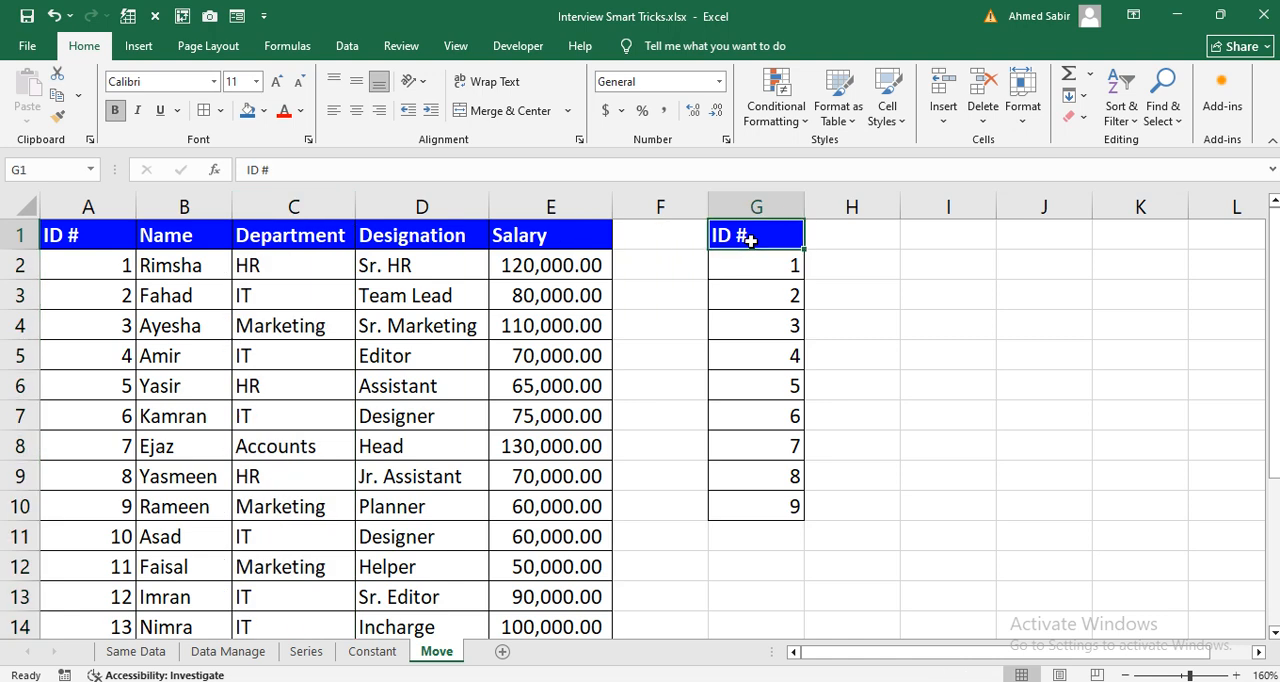